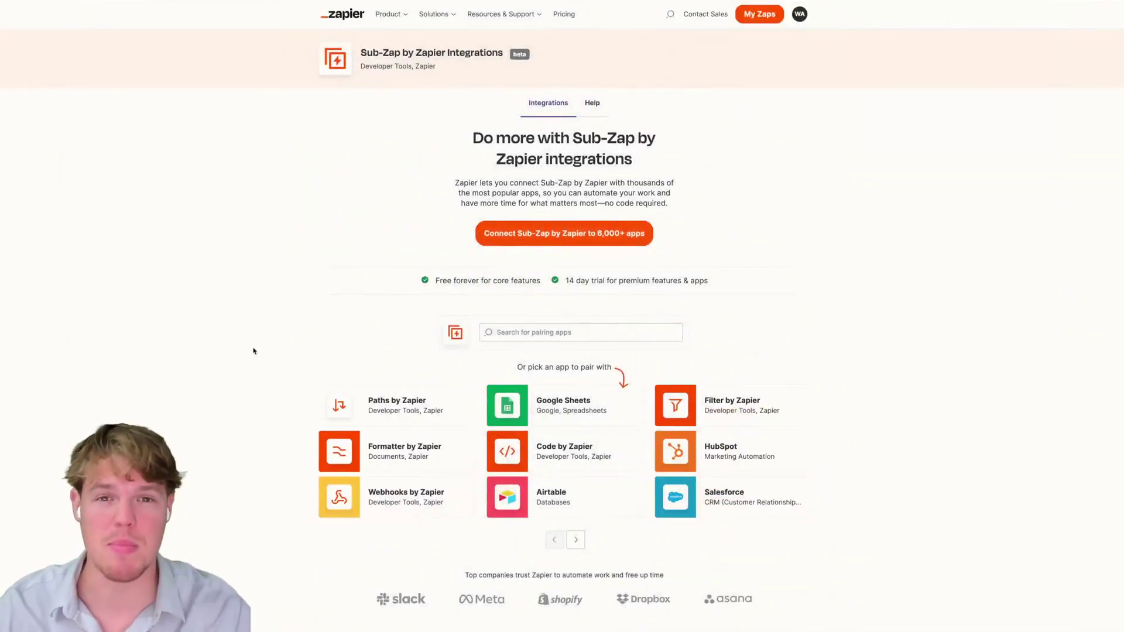
# - Browse the Zapier apps directory and open the Sub-Zap by Zapier integration page
pyautogui.scroll(-1, 254, 344)
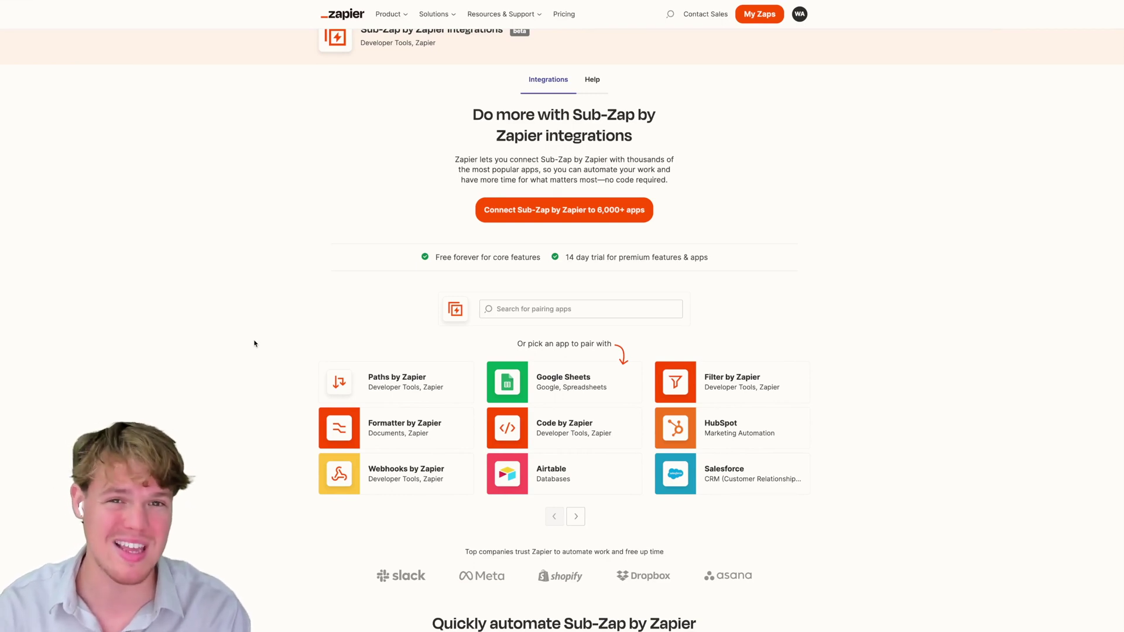
pyautogui.scroll(-4, 255, 343)
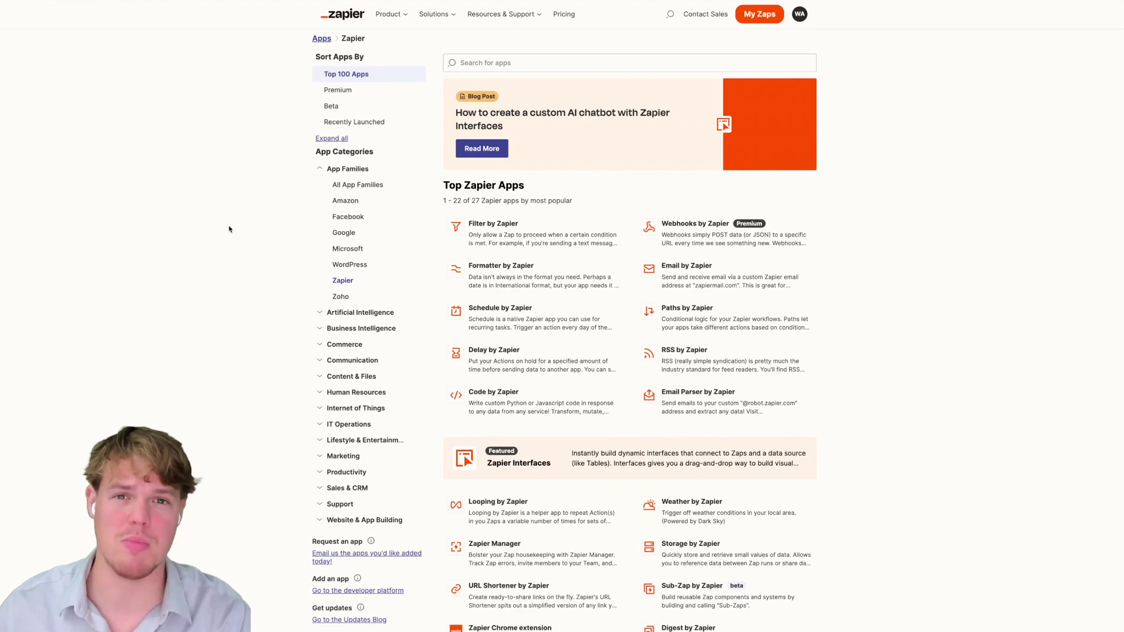
pyautogui.scroll(-1, 229, 229)
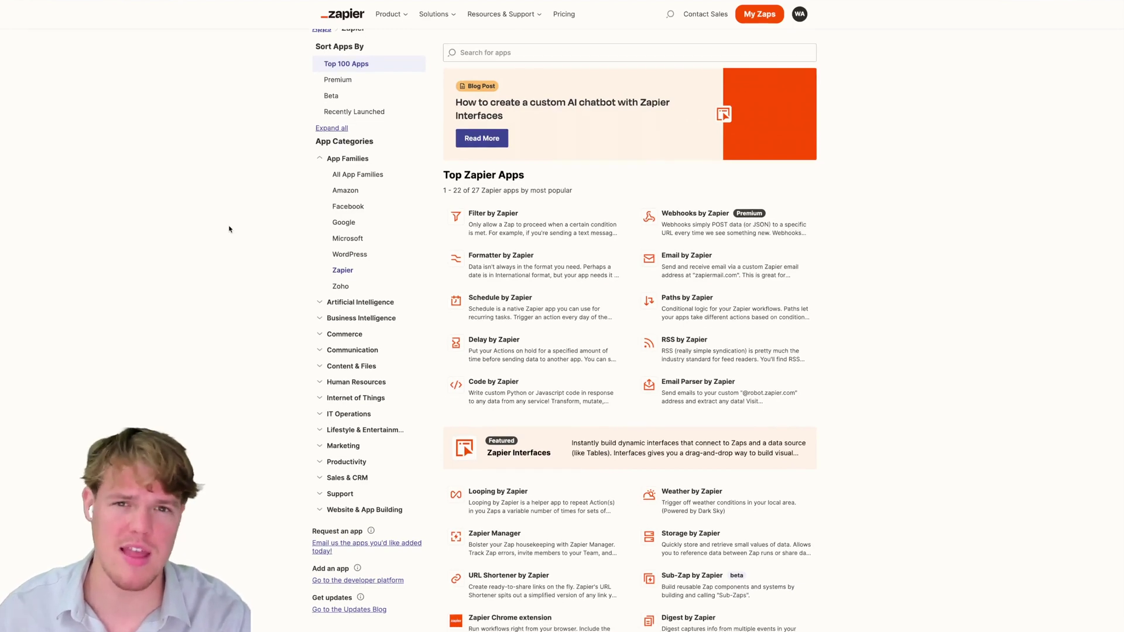
pyautogui.scroll(-1, 229, 229)
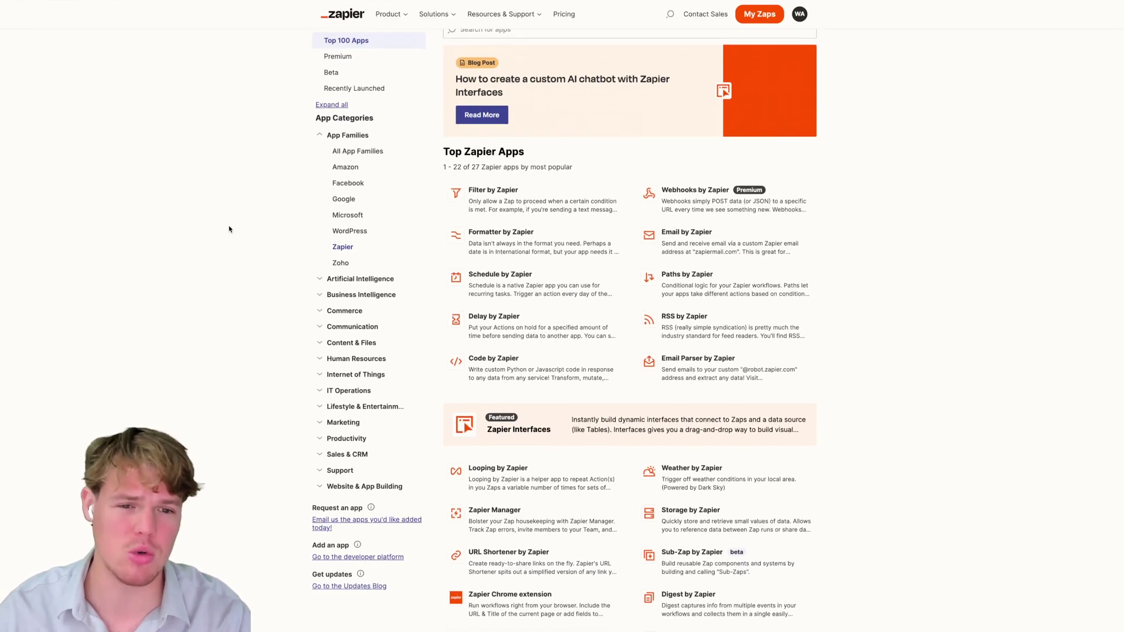
pyautogui.scroll(-4, 229, 229)
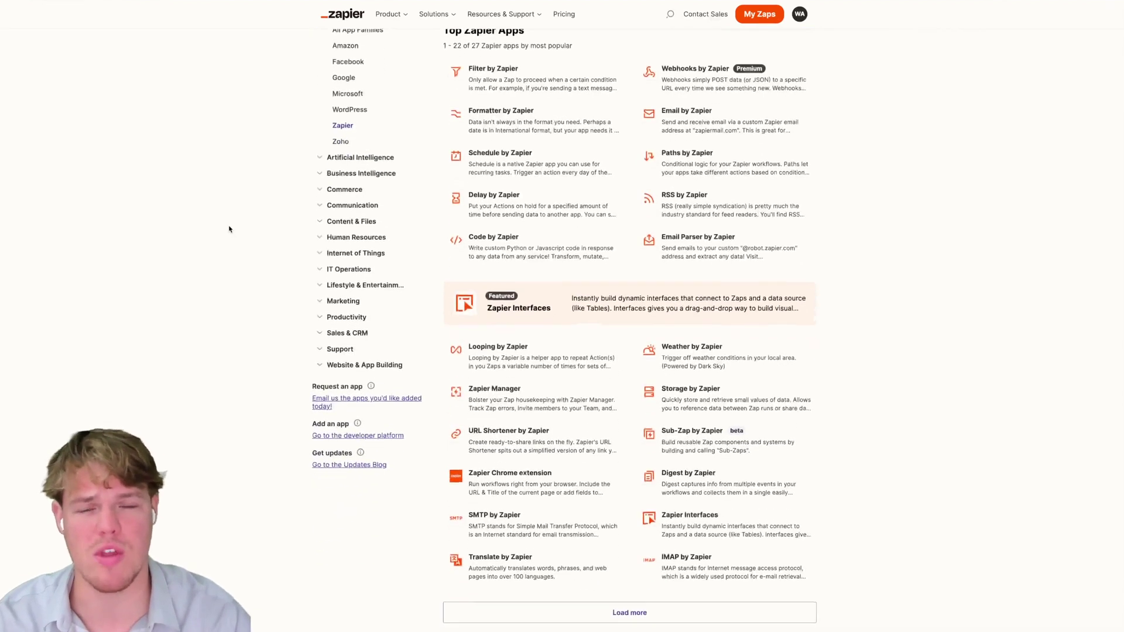
pyautogui.scroll(-1, 229, 229)
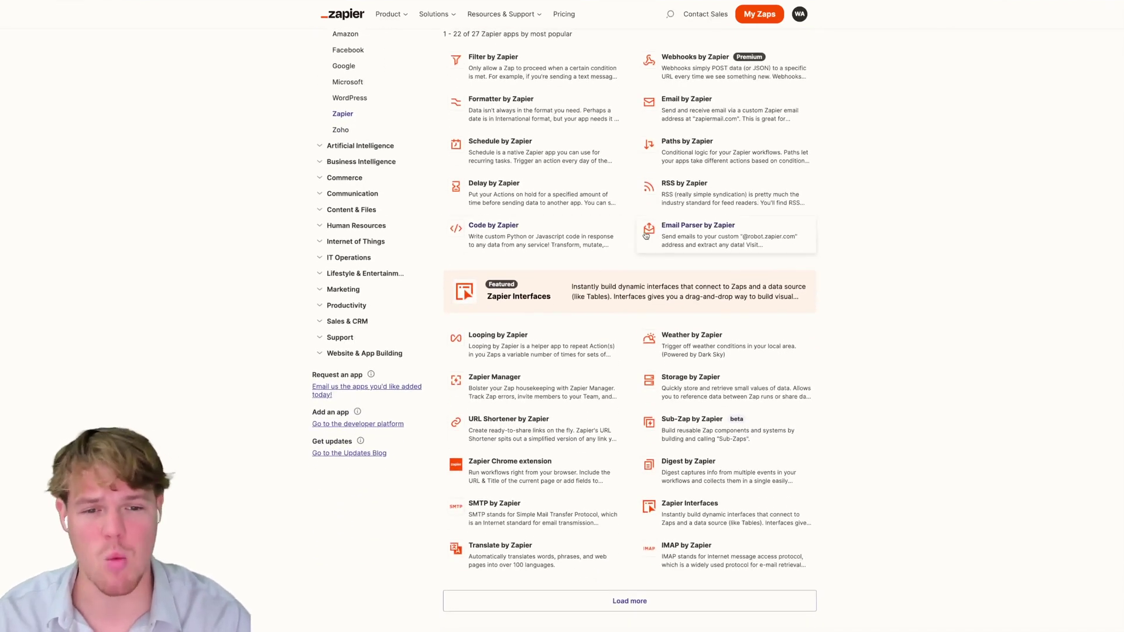
pyautogui.scroll(-1, 724, 332)
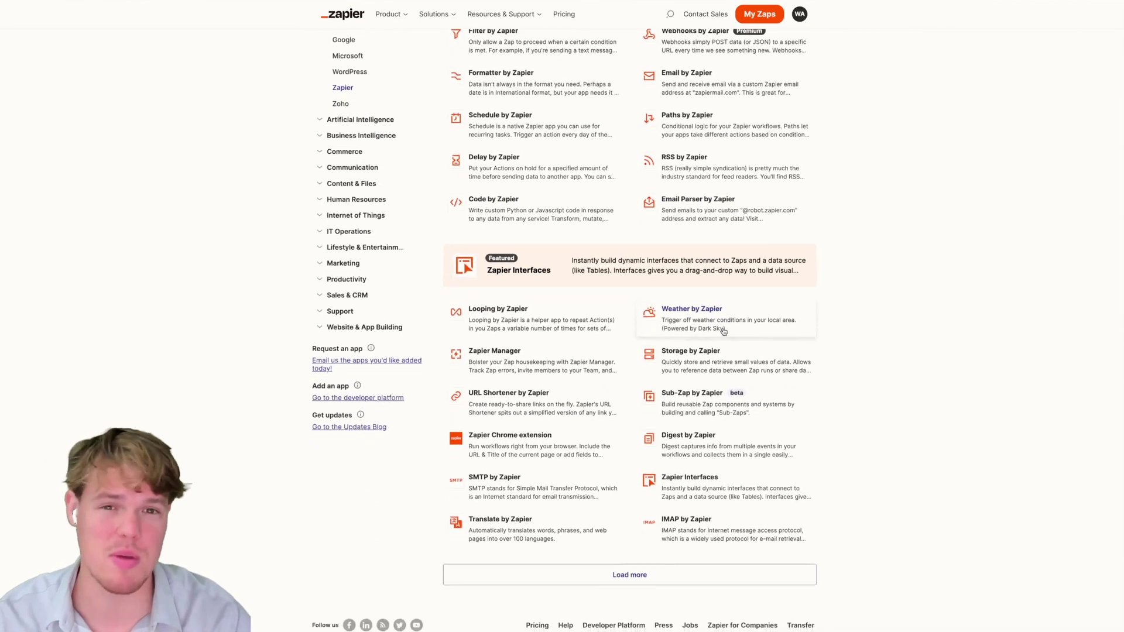
pyautogui.scroll(-1, 724, 332)
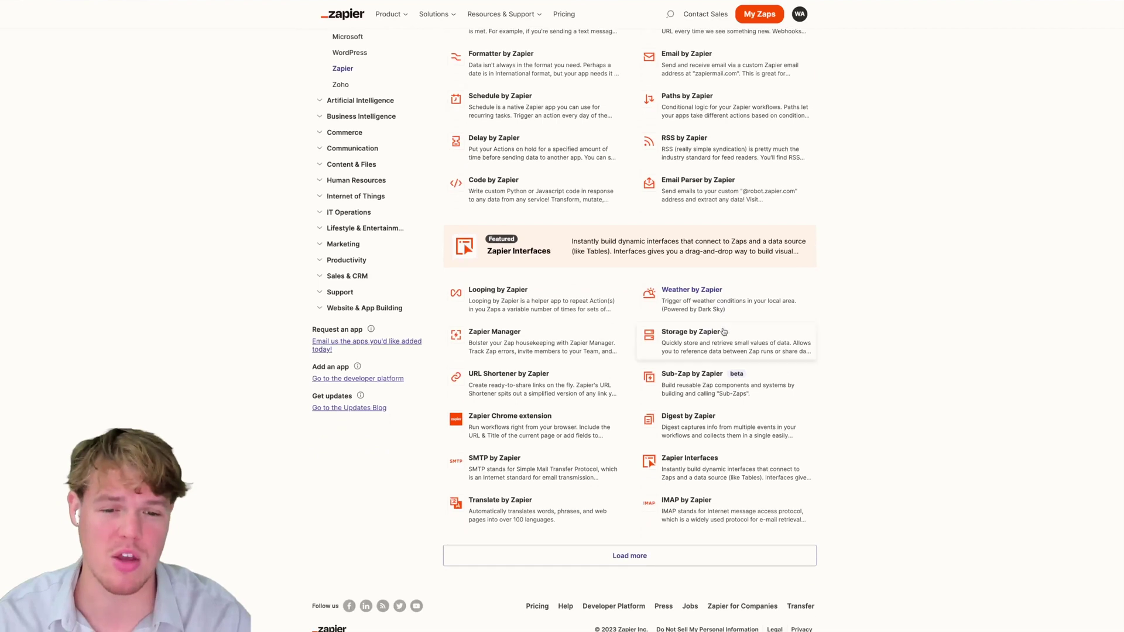
pyautogui.click(689, 386)
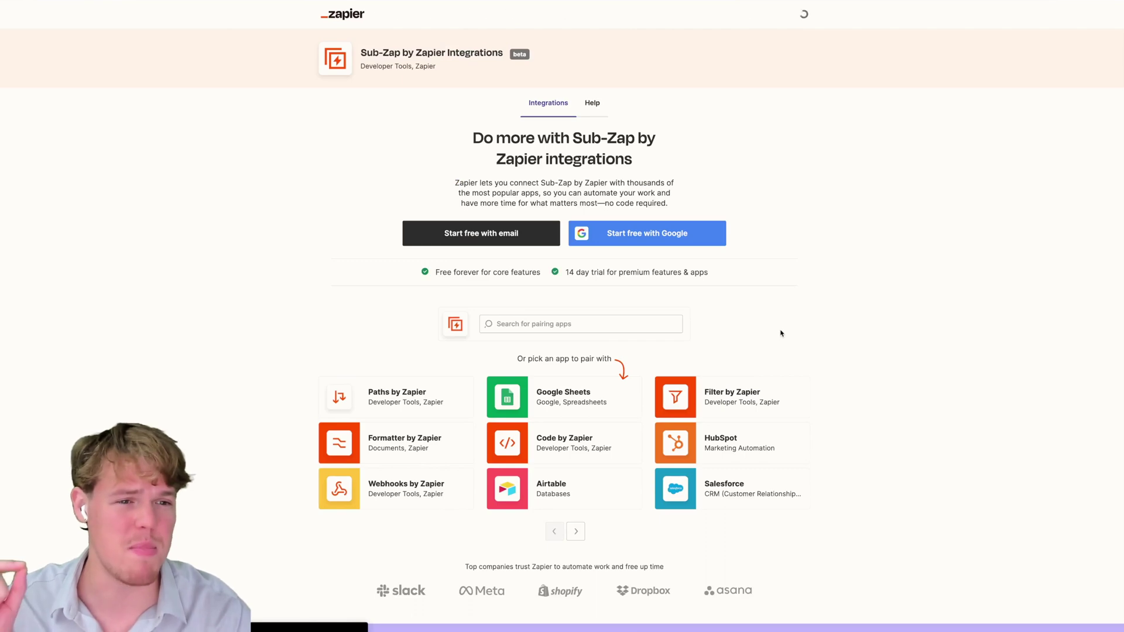
# - Examine the pairing apps and ready-made templates on the Sub-Zap by Zapier integration page
pyautogui.scroll(-1, 783, 331)
pyautogui.scroll(-5, 784, 332)
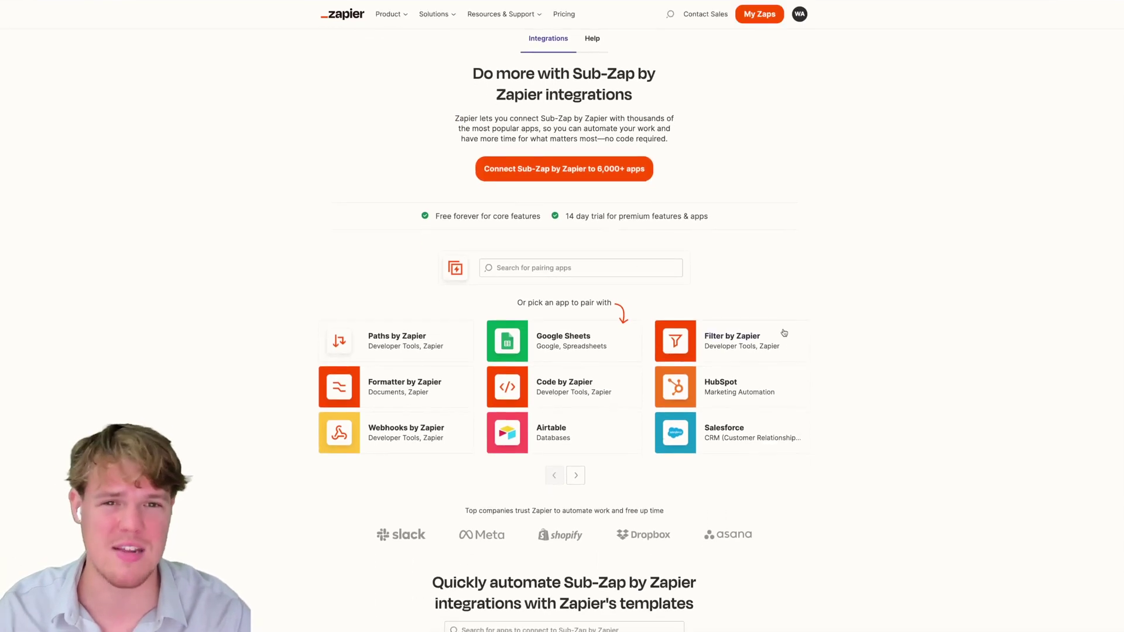
pyautogui.scroll(-4, 831, 354)
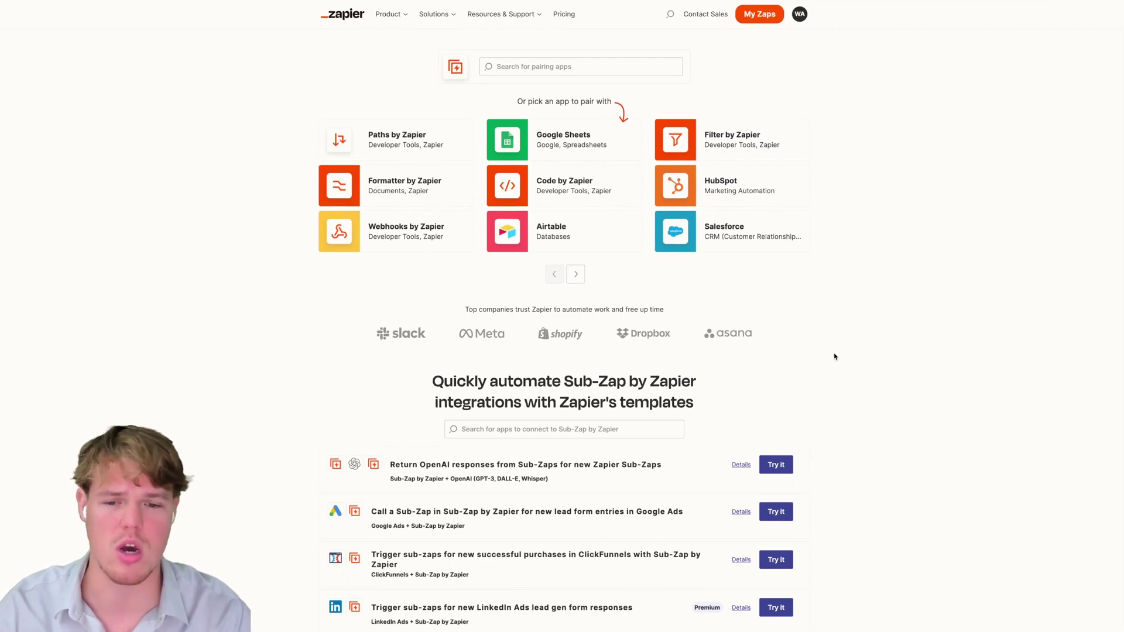
pyautogui.scroll(-10, 835, 356)
pyautogui.scroll(-2, 824, 347)
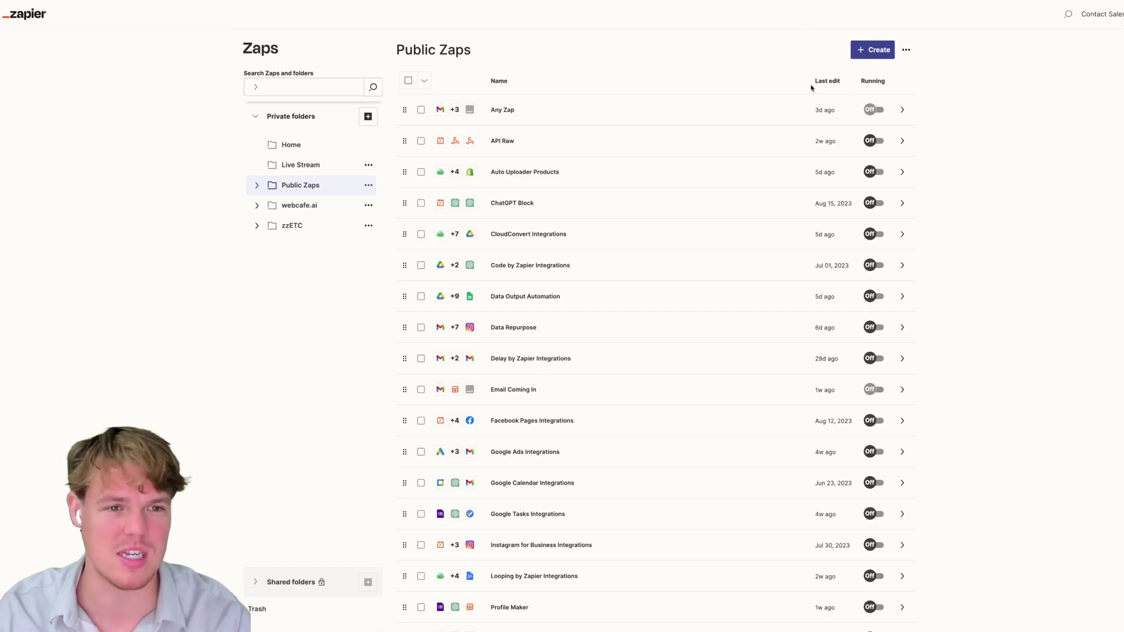
# - Create a new Zap in the Public Zaps folder and translate the editor page to English
pyautogui.click(871, 58)
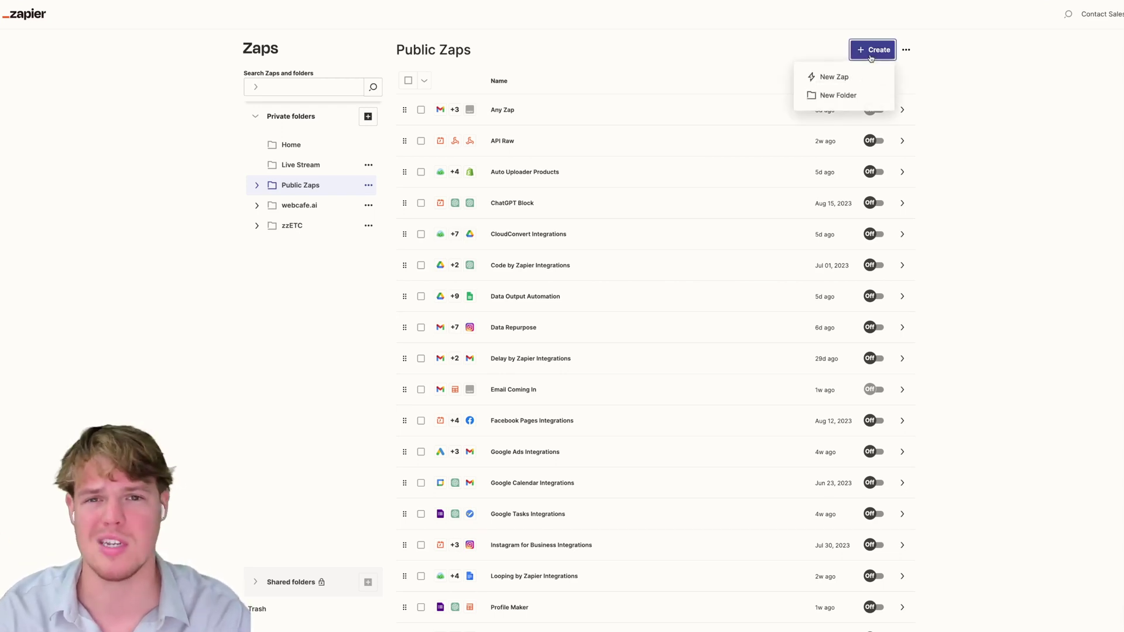
pyautogui.click(845, 74)
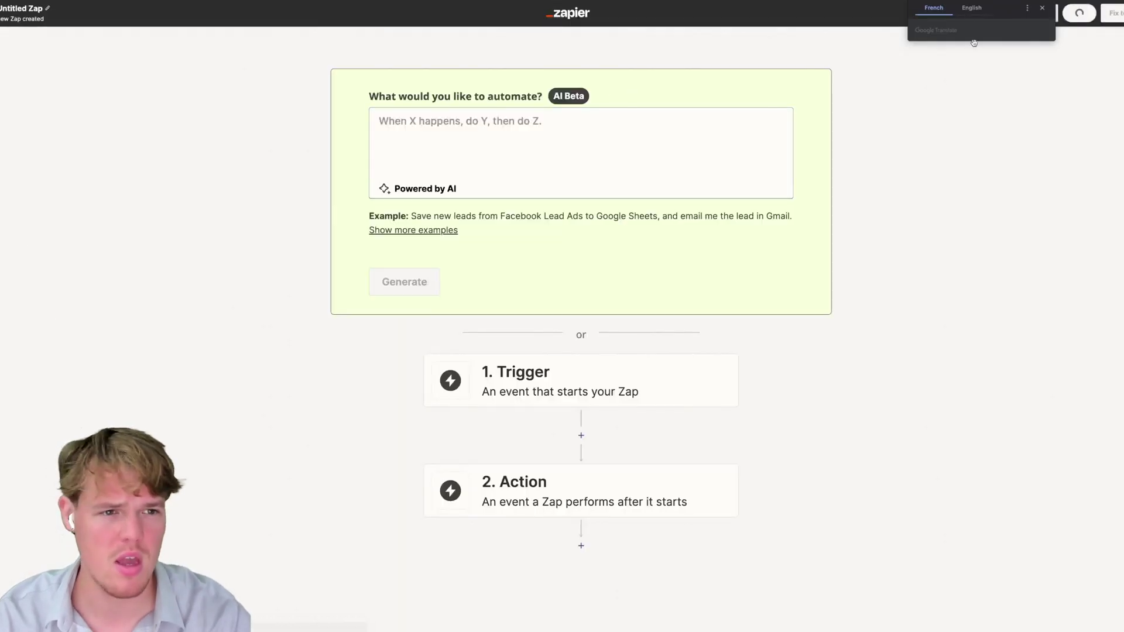
pyautogui.click(971, 8)
pyautogui.click(1042, 8)
# - Set the Zap's trigger to Sub-Zap by Zapier with the Start a Sub-Zap event and continue to the trigger settings
pyautogui.scroll(-3, 837, 280)
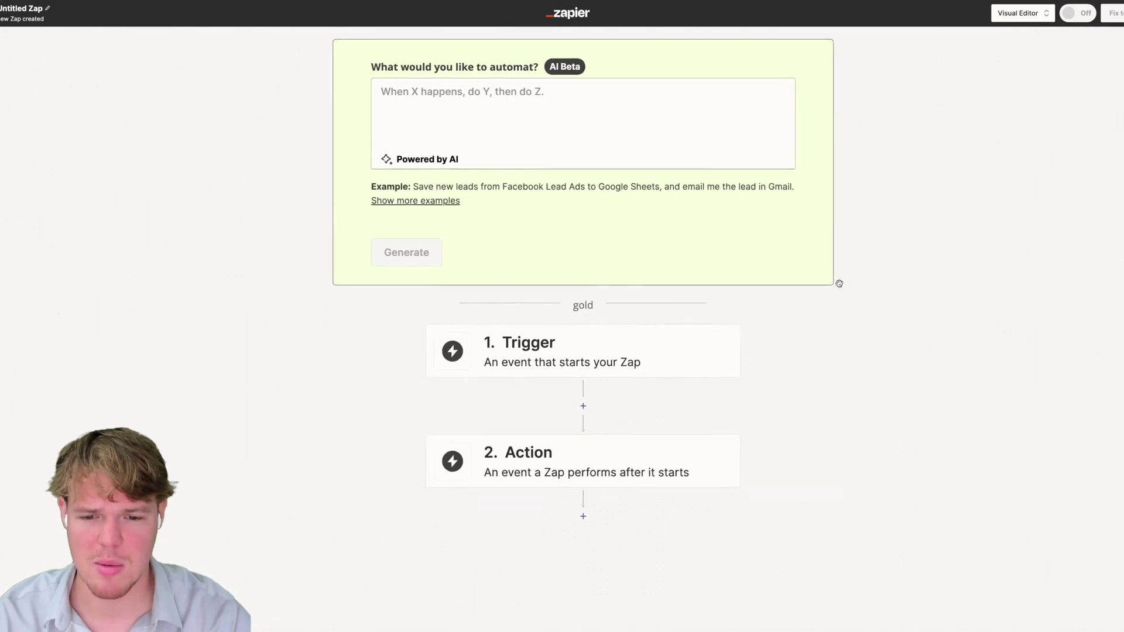
pyautogui.scroll(3, 636, 286)
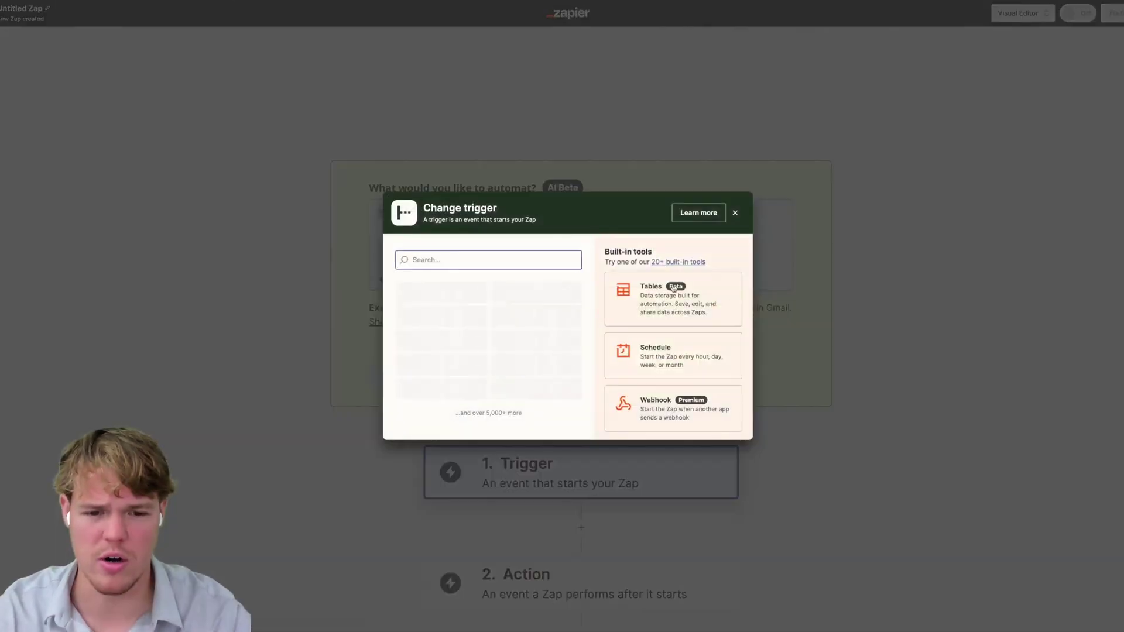
pyautogui.write('sub zap')
pyautogui.click(499, 289)
pyautogui.click(808, 139)
pyautogui.click(828, 172)
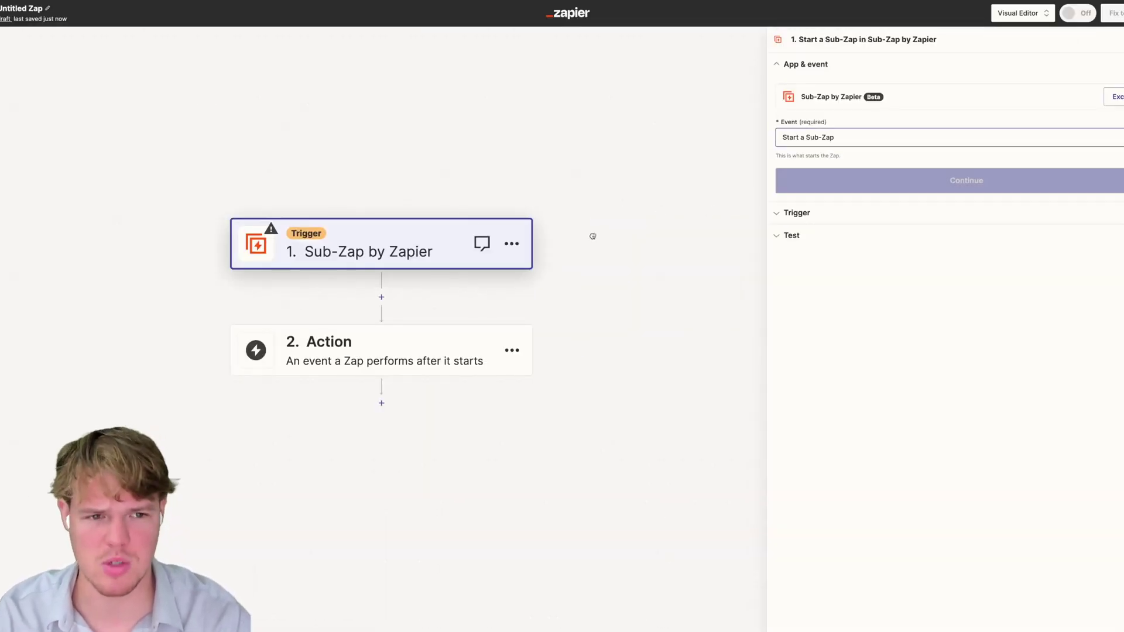
pyautogui.moveTo(591, 233); pyautogui.dragTo(681, 232)
pyautogui.click(825, 186)
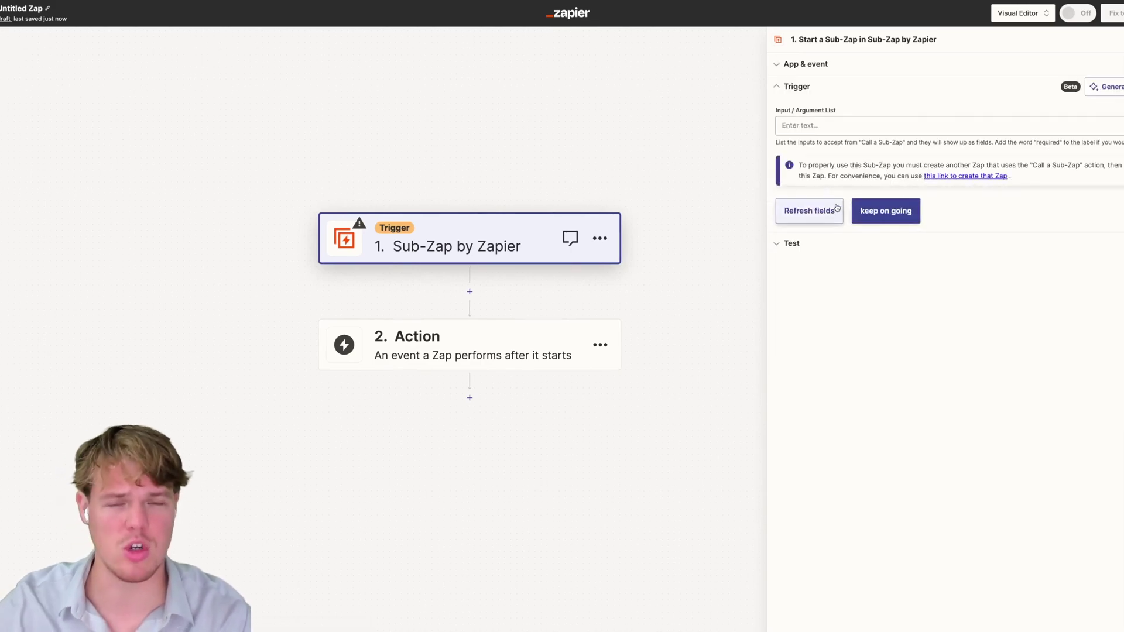
# - Rename the untitled Zap as Formatting ChatGPT Outputs
pyautogui.moveTo(690, 183); pyautogui.dragTo(636, 142)
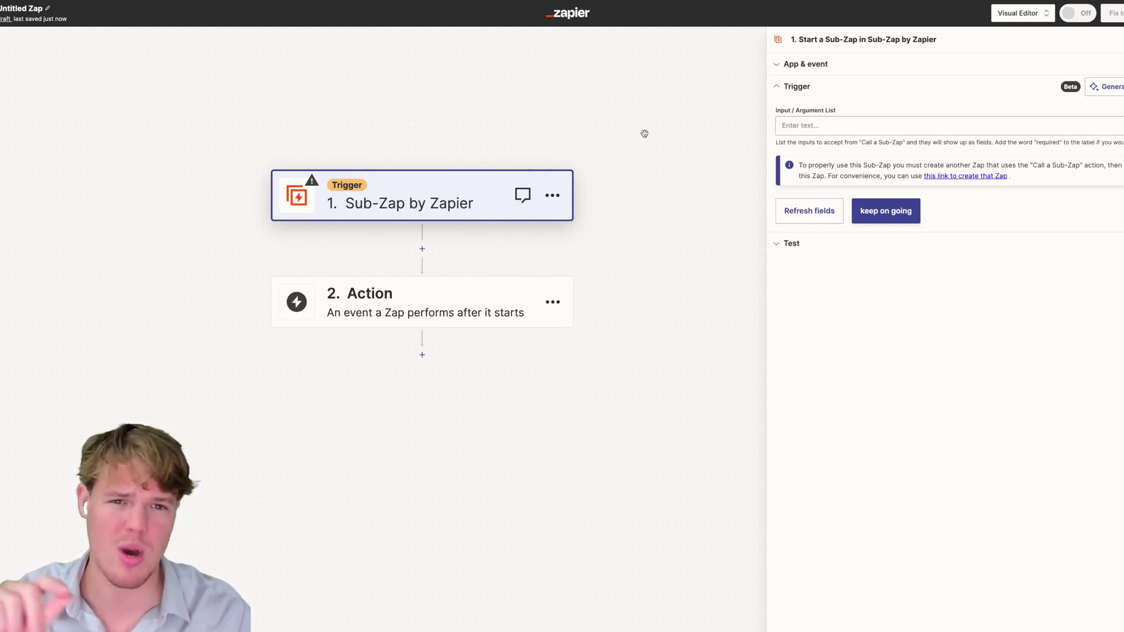
pyautogui.moveTo(645, 134); pyautogui.dragTo(684, 142)
pyautogui.click(40, 7)
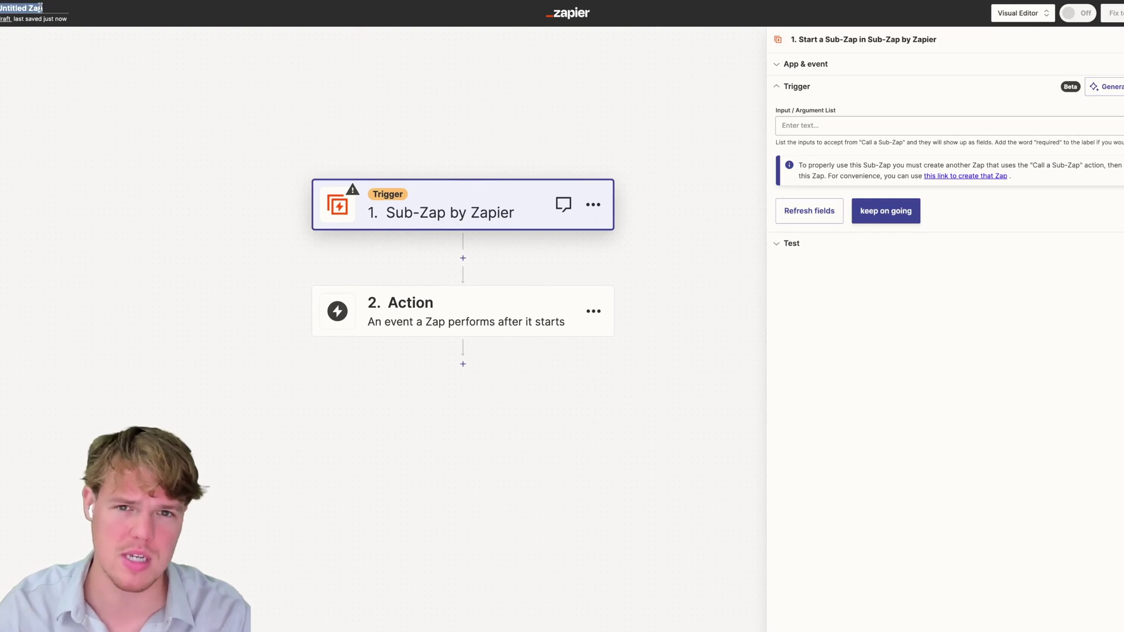
pyautogui.press('BackSpace')
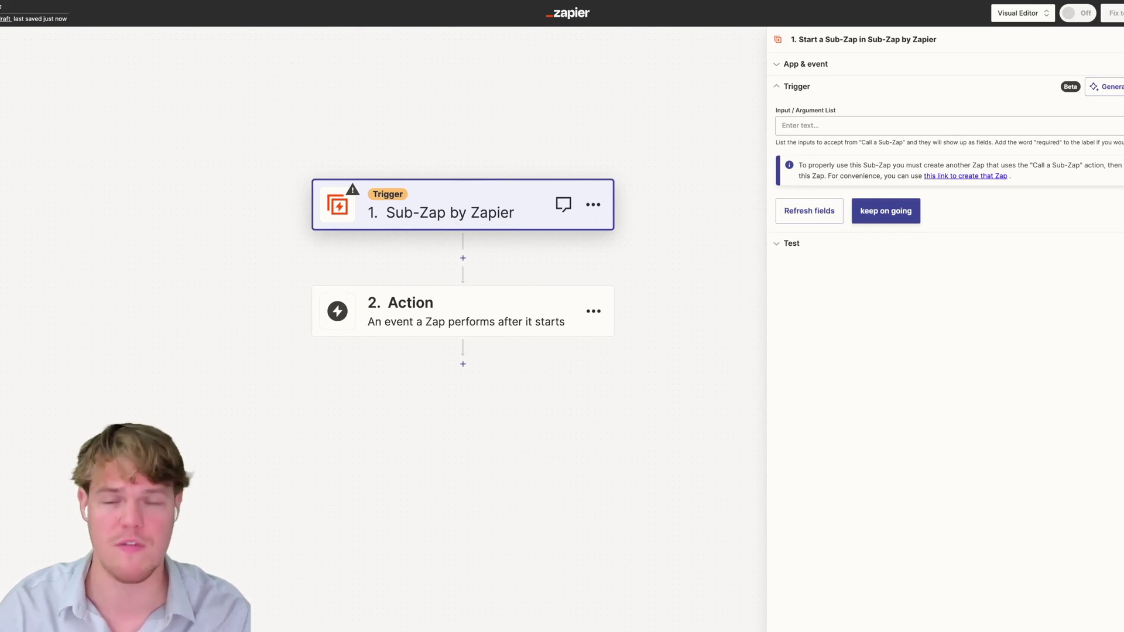
pyautogui.write('Forma')
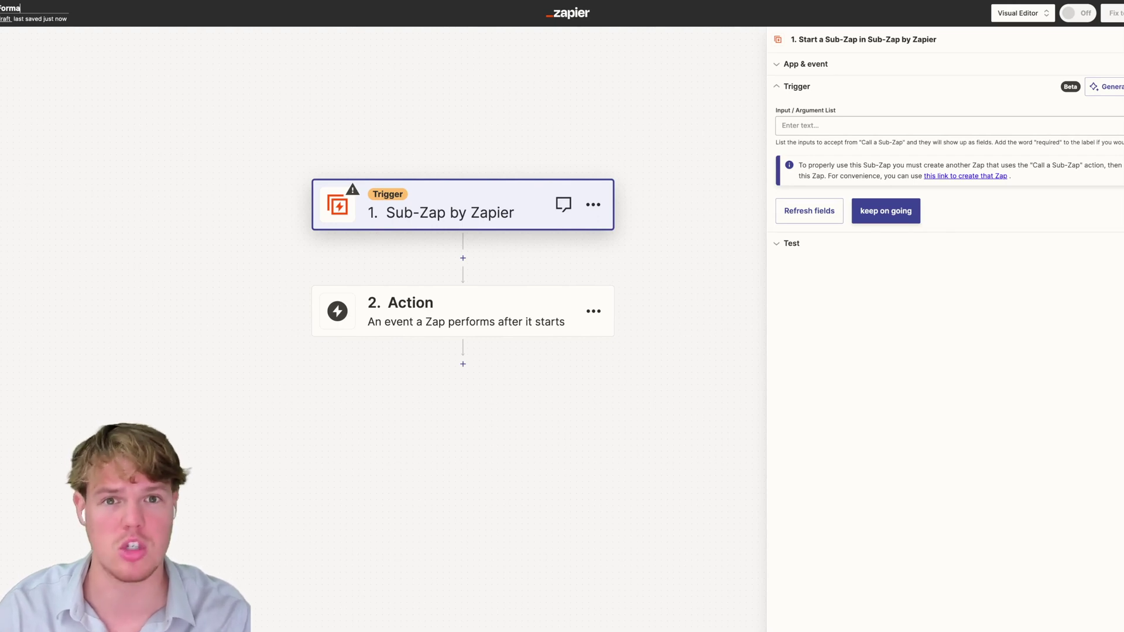
pyautogui.write('ttin')
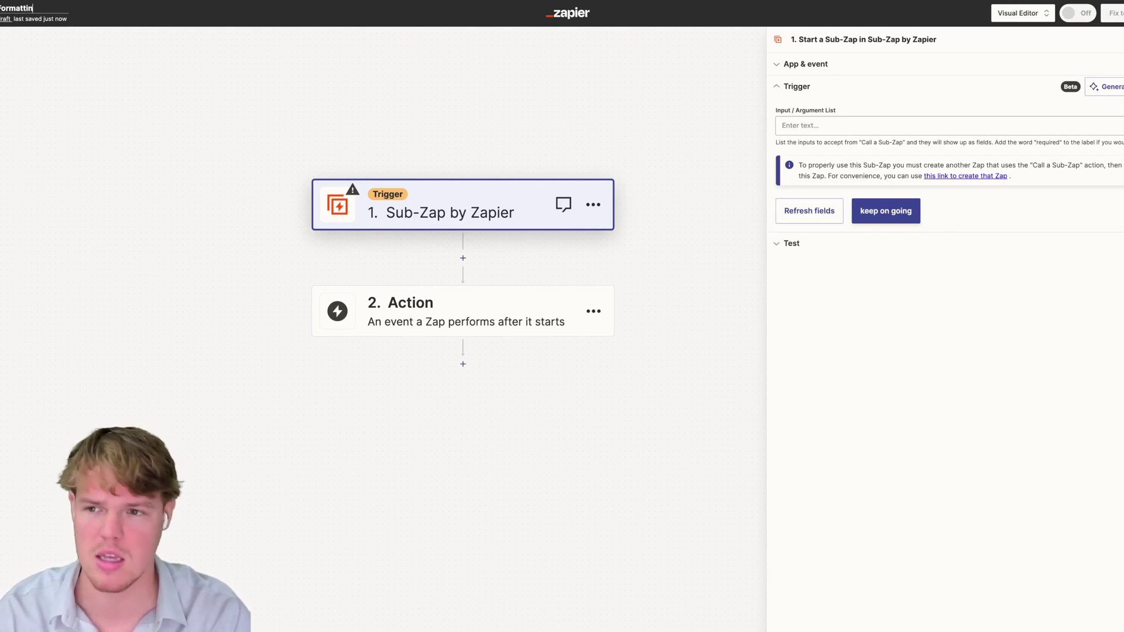
pyautogui.write('g ChatGPT Outputs')
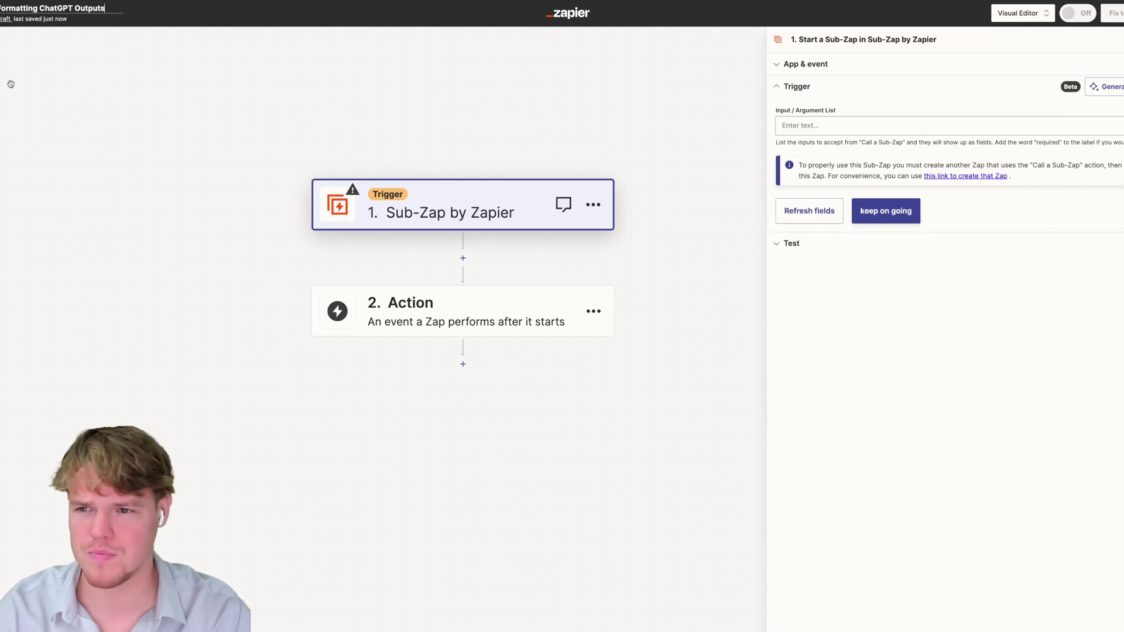
pyautogui.press('Return')
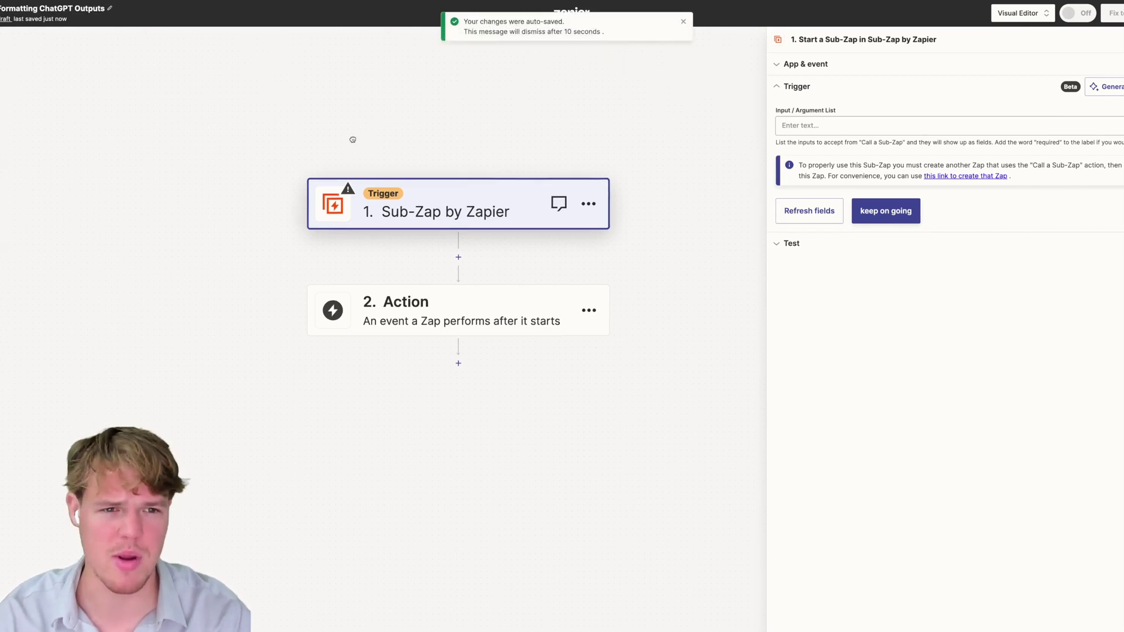
# - Add ChatGPT Output and Filler as entries in the Sub-Zap trigger's Input / Argument List
pyautogui.click(788, 125)
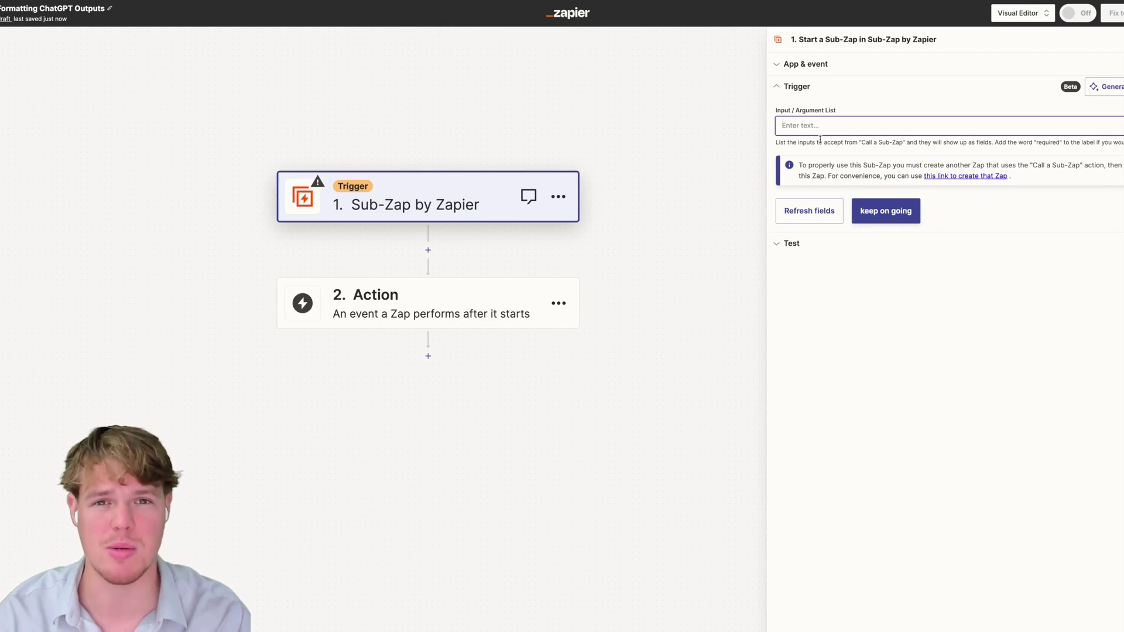
pyautogui.write('ChatGPT Output')
pyautogui.click(842, 149)
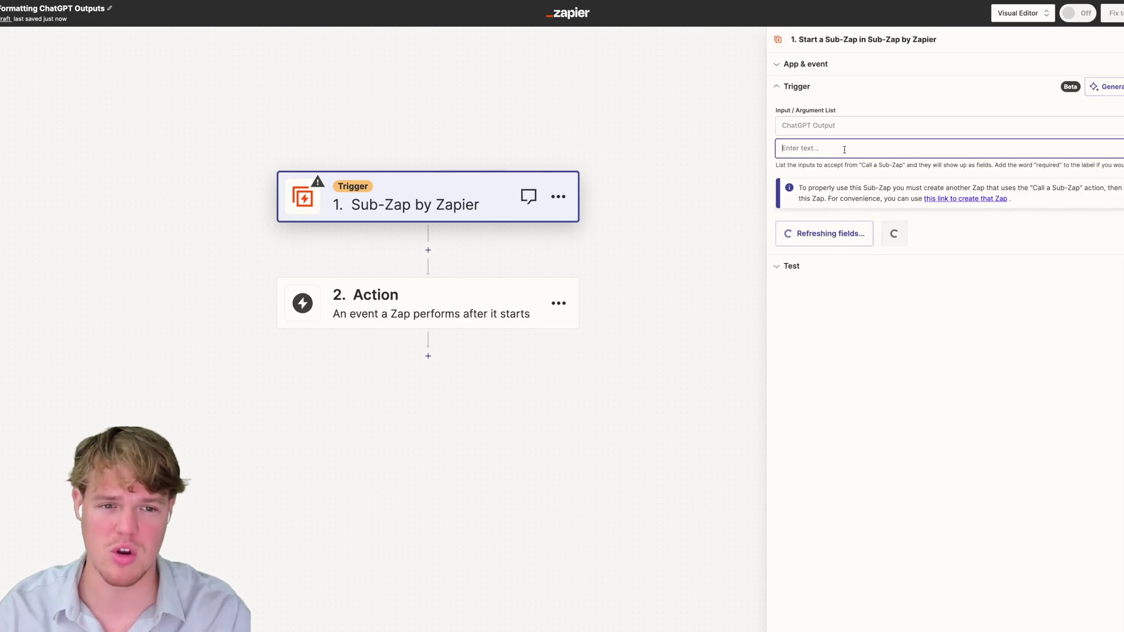
pyautogui.write('Filler')
pyautogui.press('BackSpace')
pyautogui.press('BackSpace')
pyautogui.write('er')
pyautogui.click(913, 95)
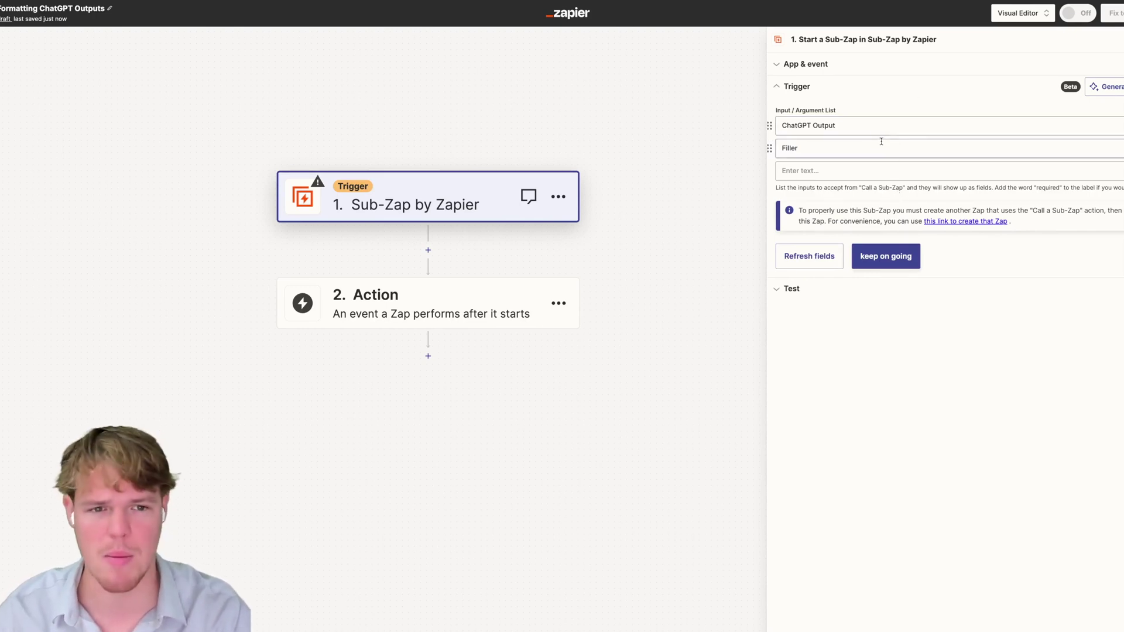
# - Continue past the trigger settings and test the Sub-Zap trigger to pull a sample record
pyautogui.click(884, 258)
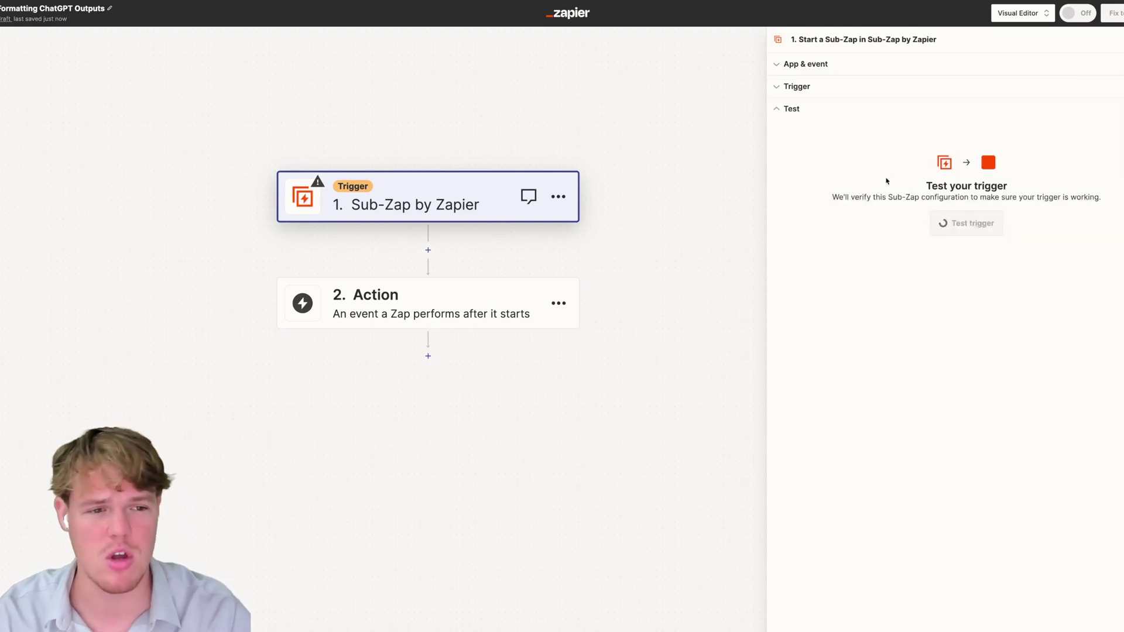
pyautogui.click(961, 232)
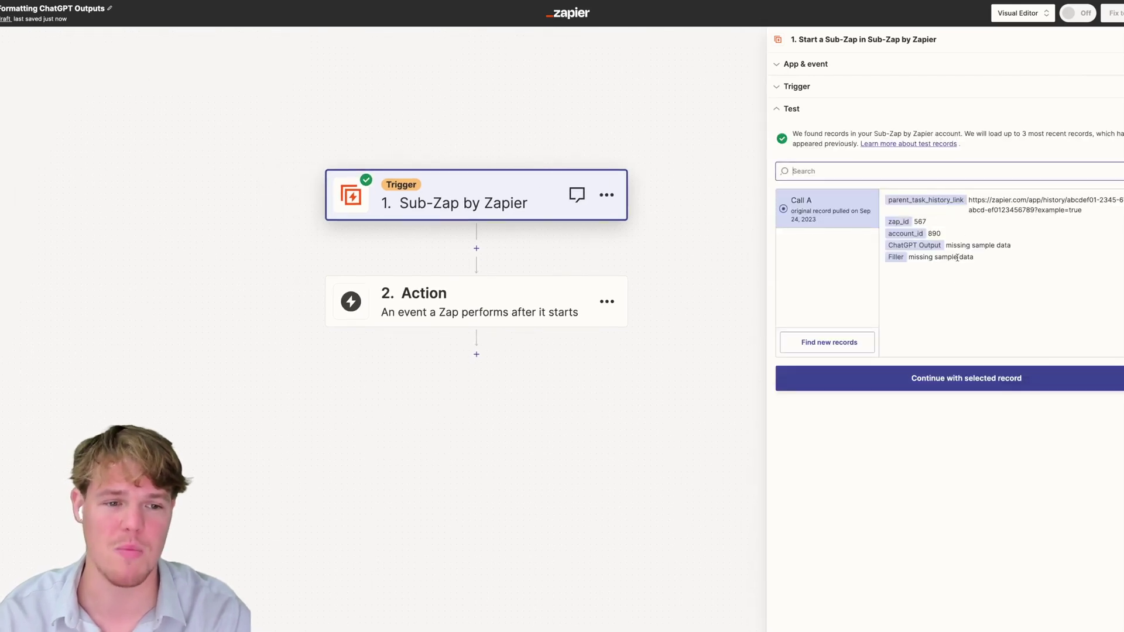
pyautogui.moveTo(701, 138); pyautogui.dragTo(659, 141)
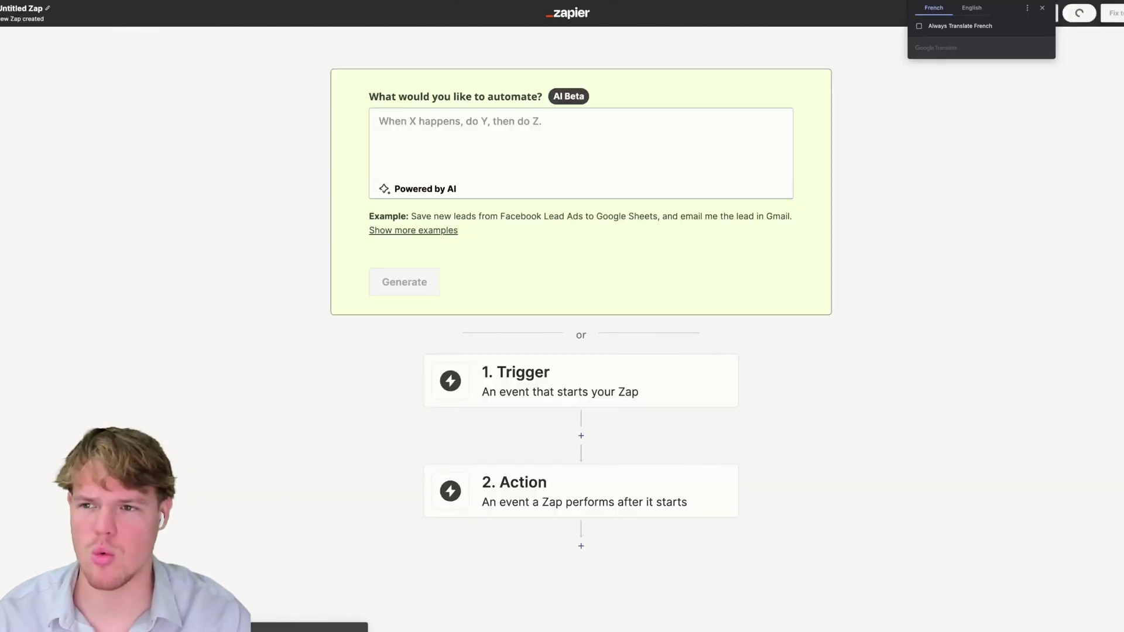
# - Rename the second, still untitled Zap as Received Email
pyautogui.click(40, 8)
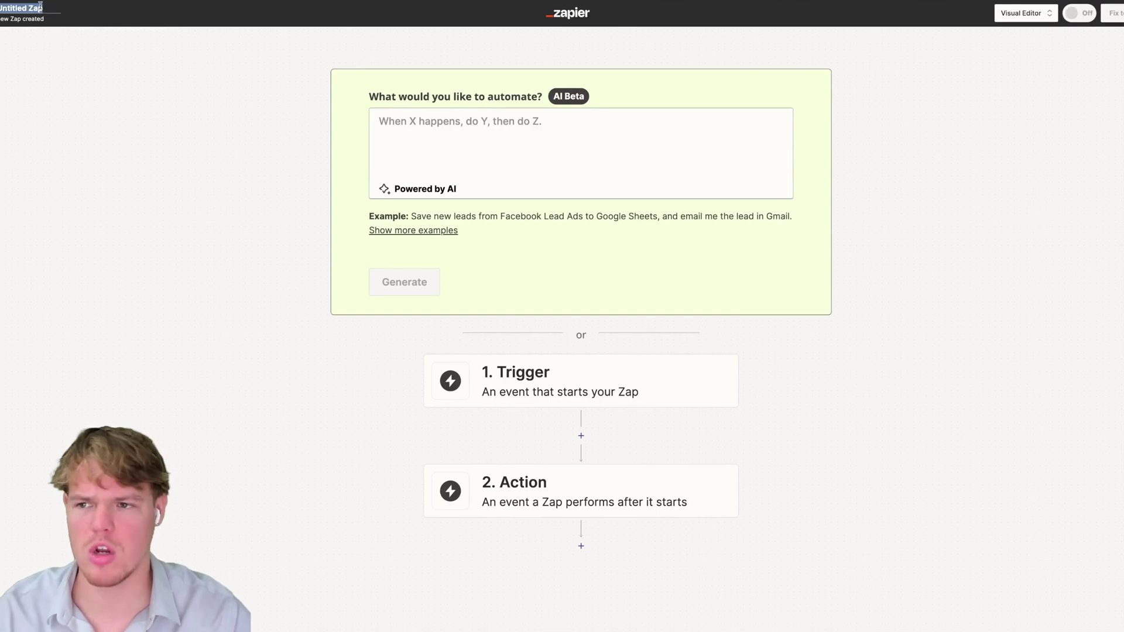
pyautogui.write('Rece')
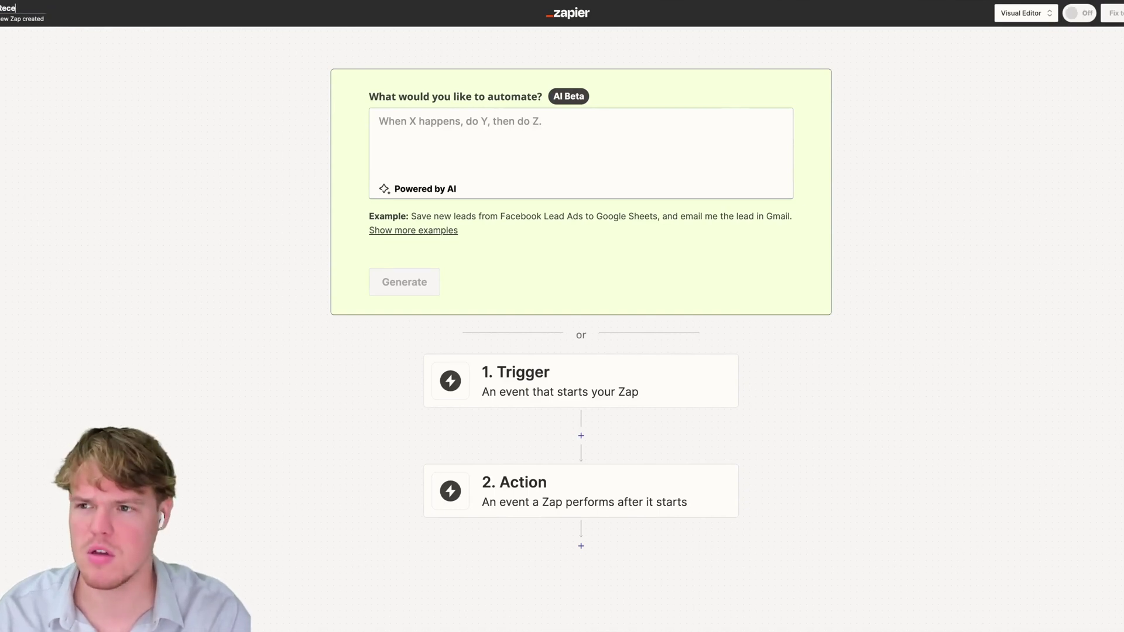
pyautogui.write('ived Email')
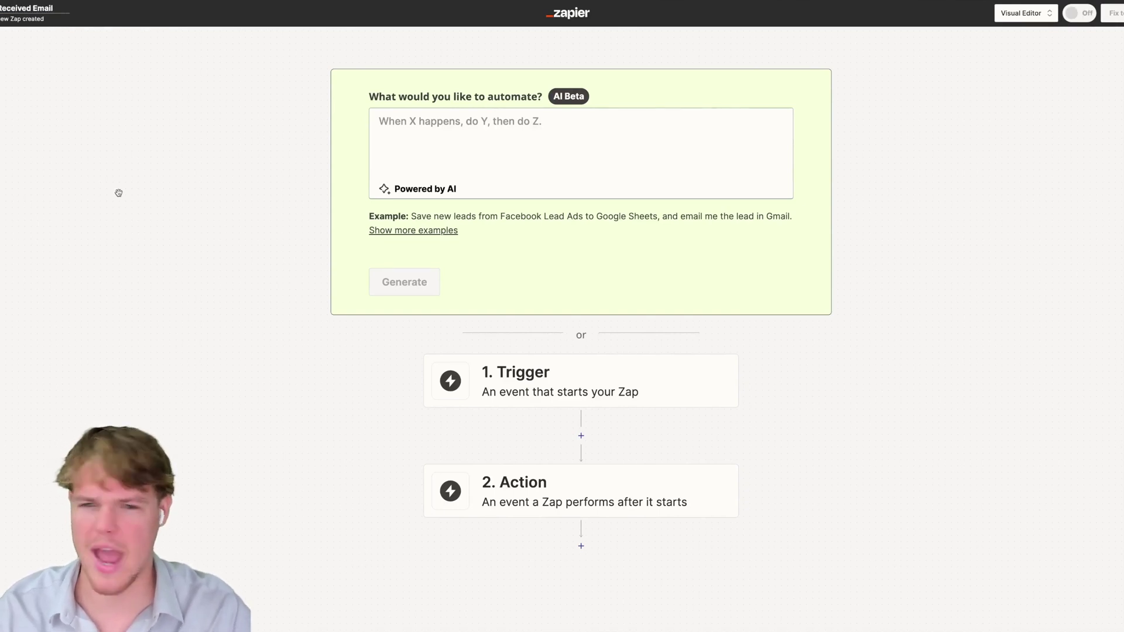
pyautogui.press('Return')
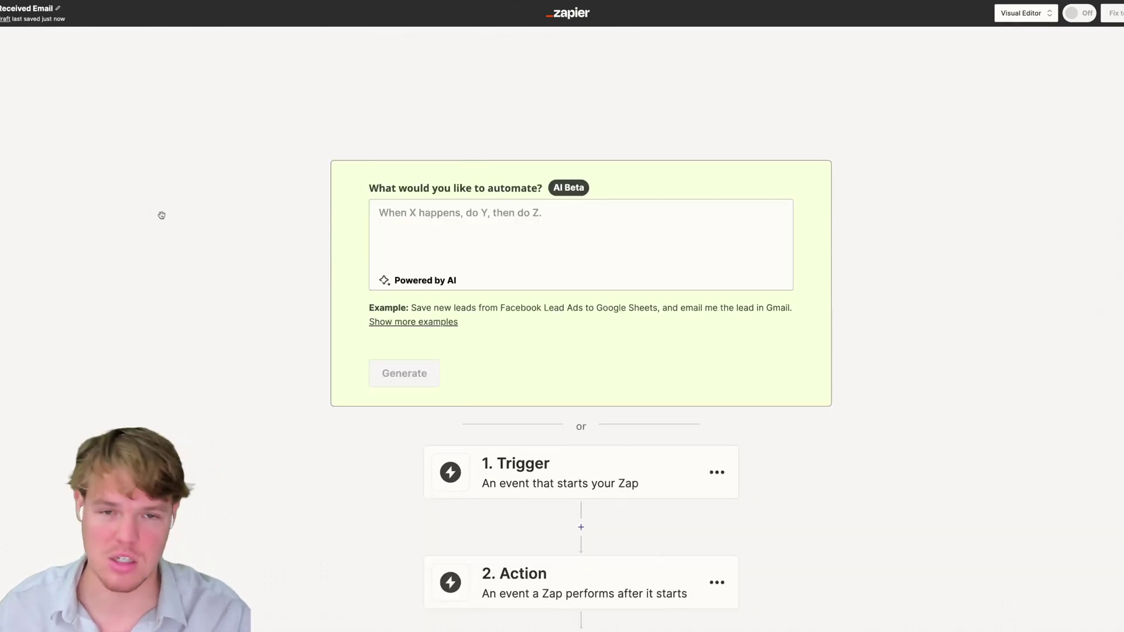
# - Search for gmail among the trigger apps and choose Gmail as the trigger of the Received Email Zap
pyautogui.scroll(-3, 162, 216)
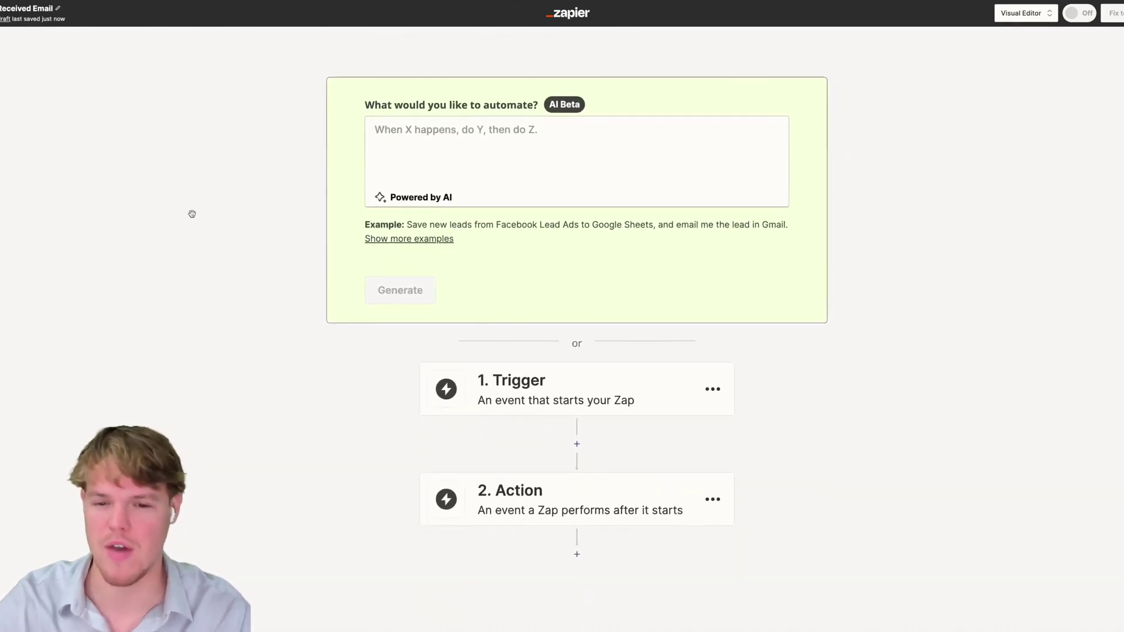
pyautogui.scroll(-1, 211, 225)
pyautogui.scroll(-1, 230, 233)
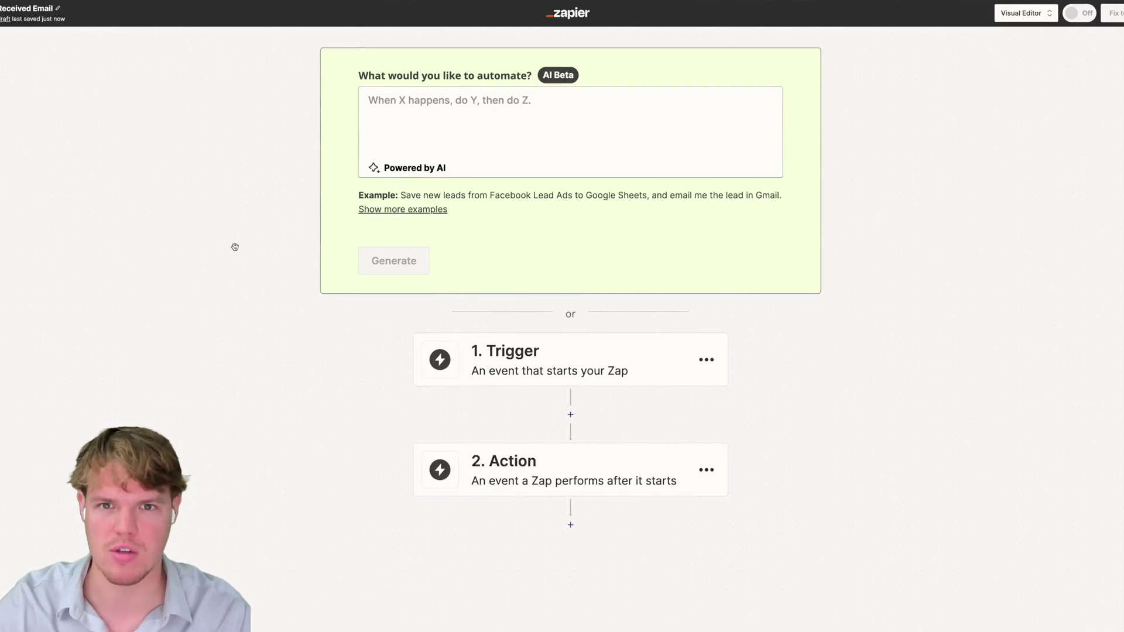
pyautogui.scroll(-1, 235, 246)
pyautogui.click(476, 345)
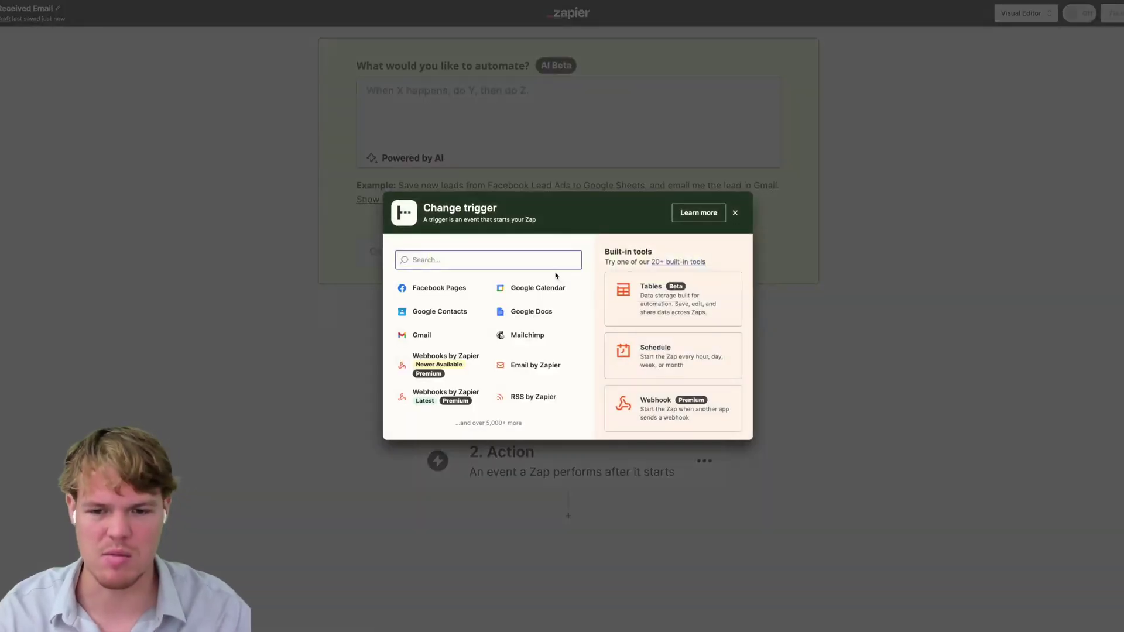
pyautogui.write('gmail')
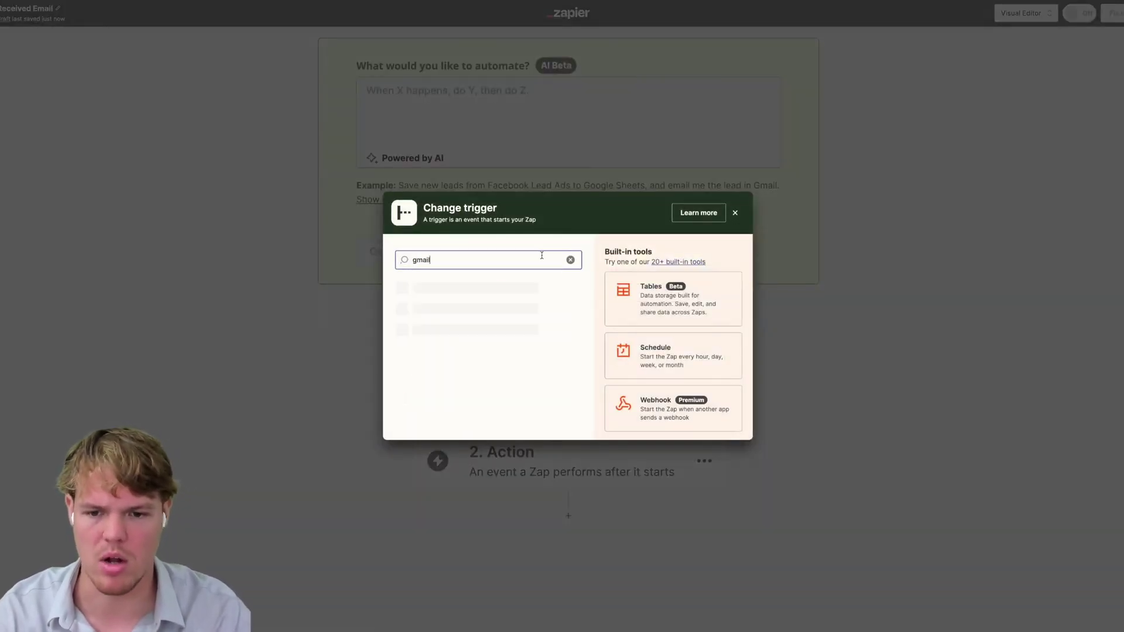
pyautogui.click(498, 296)
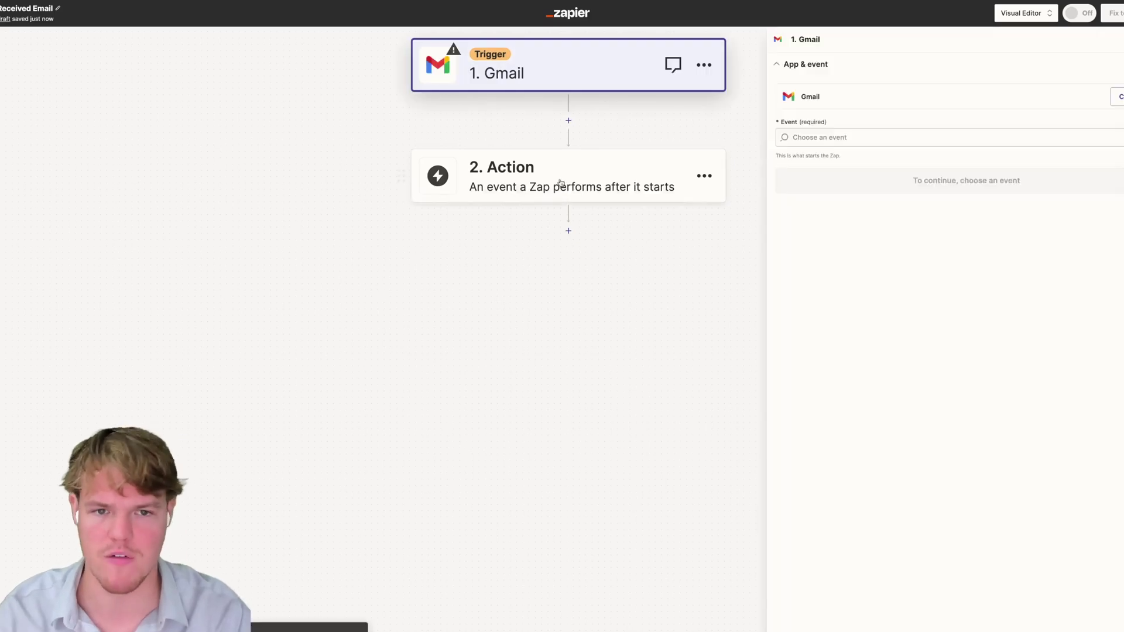
# - Set the Gmail trigger's event to New Email and continue to the account settings
pyautogui.click(826, 137)
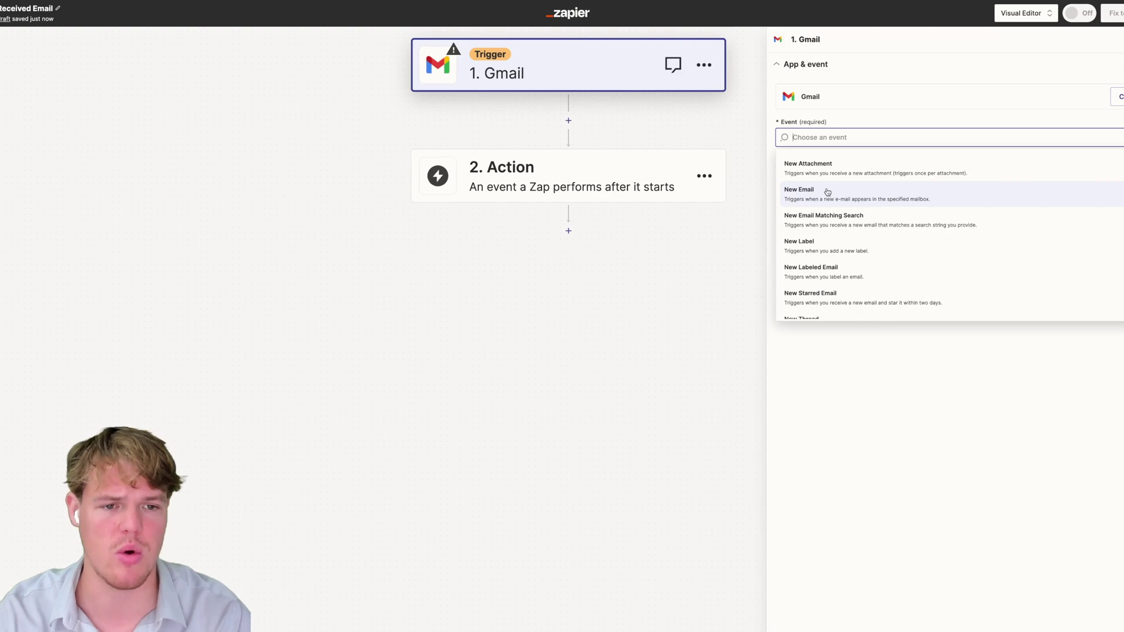
pyautogui.scroll(-1, 832, 223)
pyautogui.scroll(1, 832, 223)
pyautogui.click(843, 199)
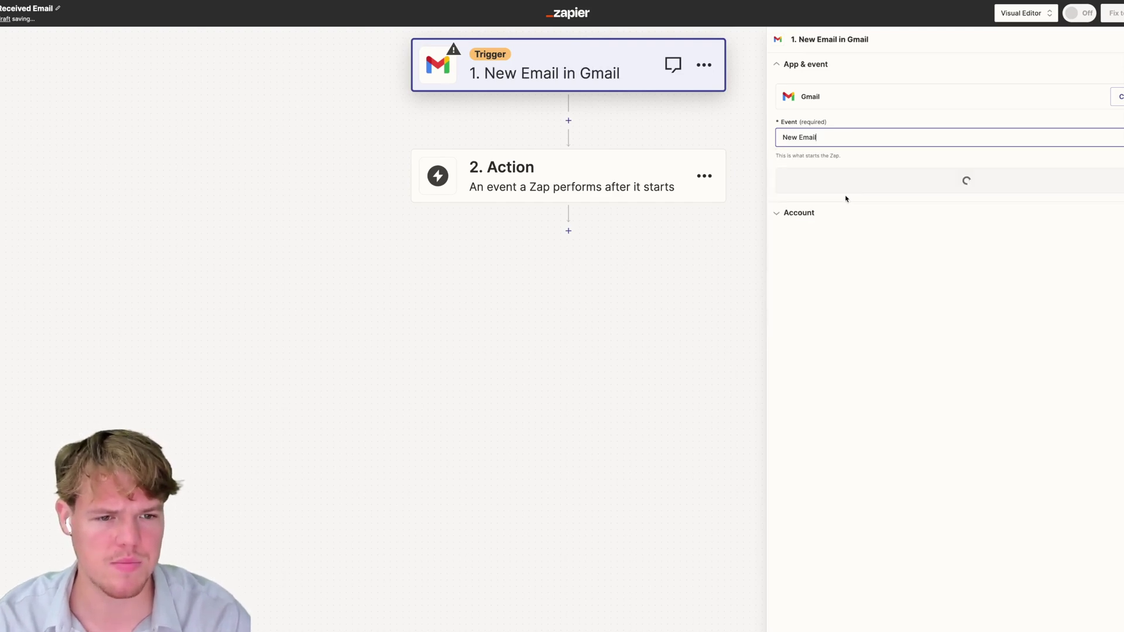
pyautogui.click(893, 181)
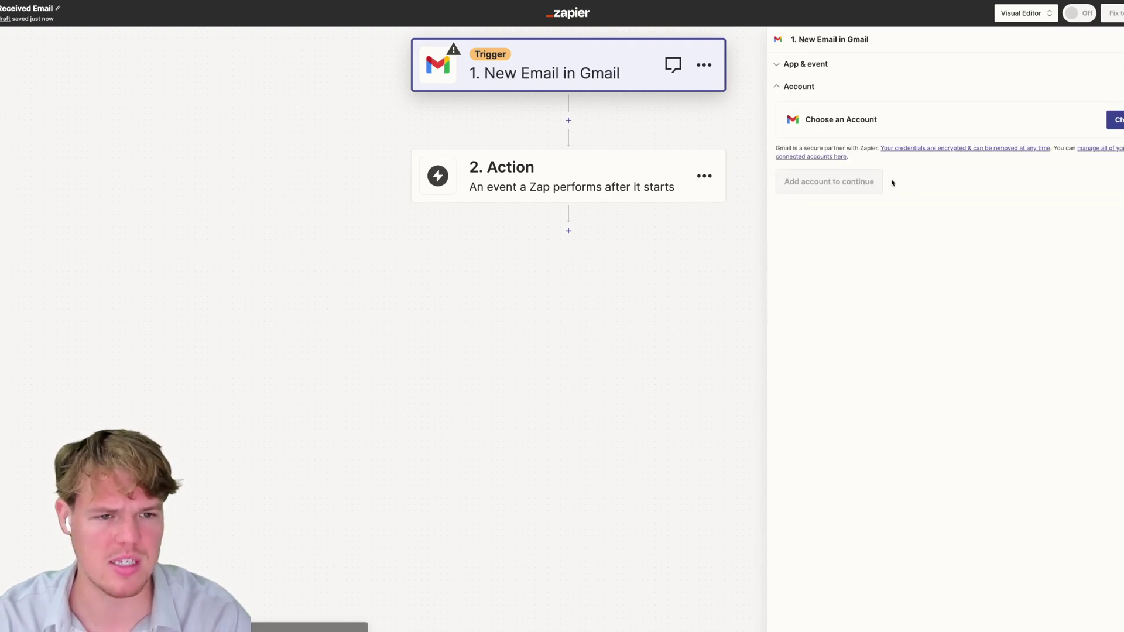
# - Choose the Gmail account for the trigger and continue to its settings
pyautogui.click(1117, 120)
pyautogui.click(854, 225)
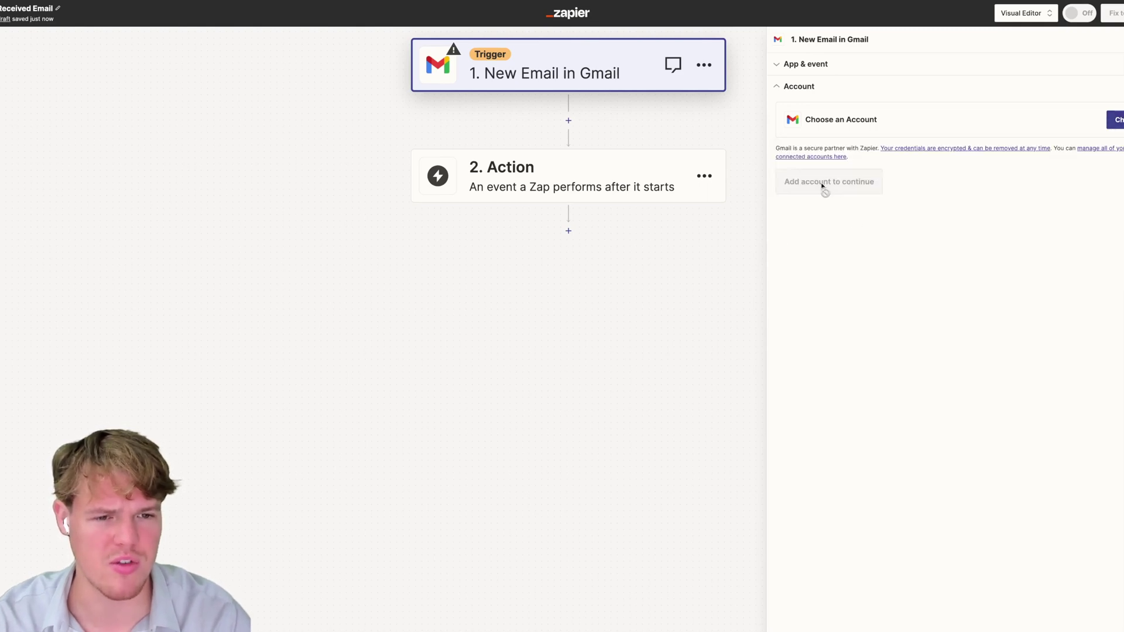
pyautogui.click(813, 186)
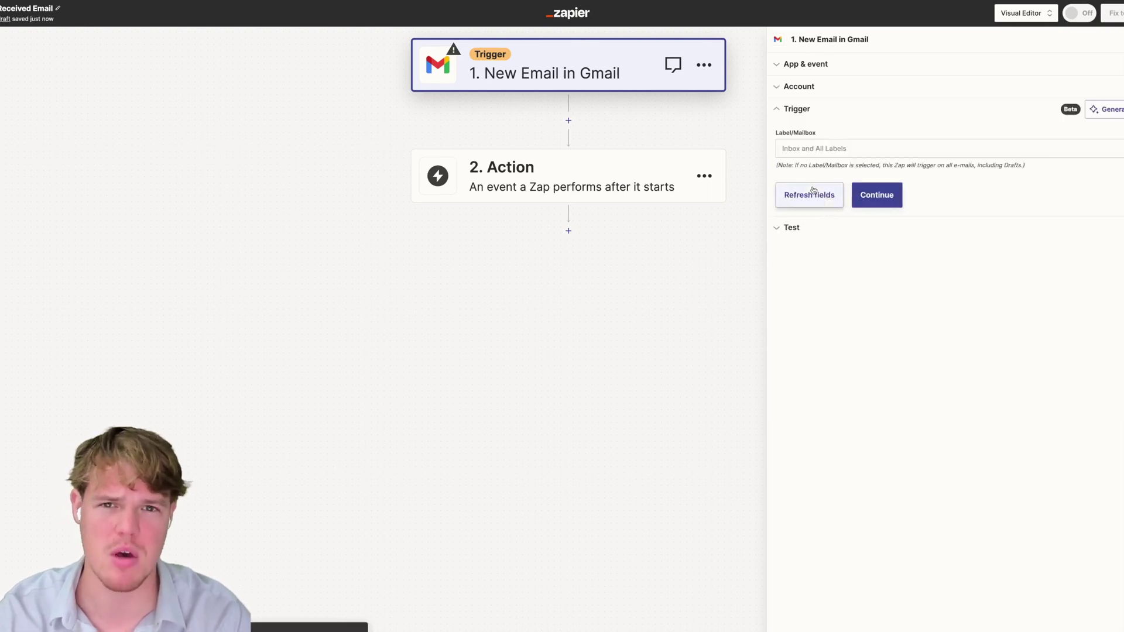
# - Limit the trigger's Label/Mailbox to INBOX and test the trigger to pull a recent email record
pyautogui.click(841, 154)
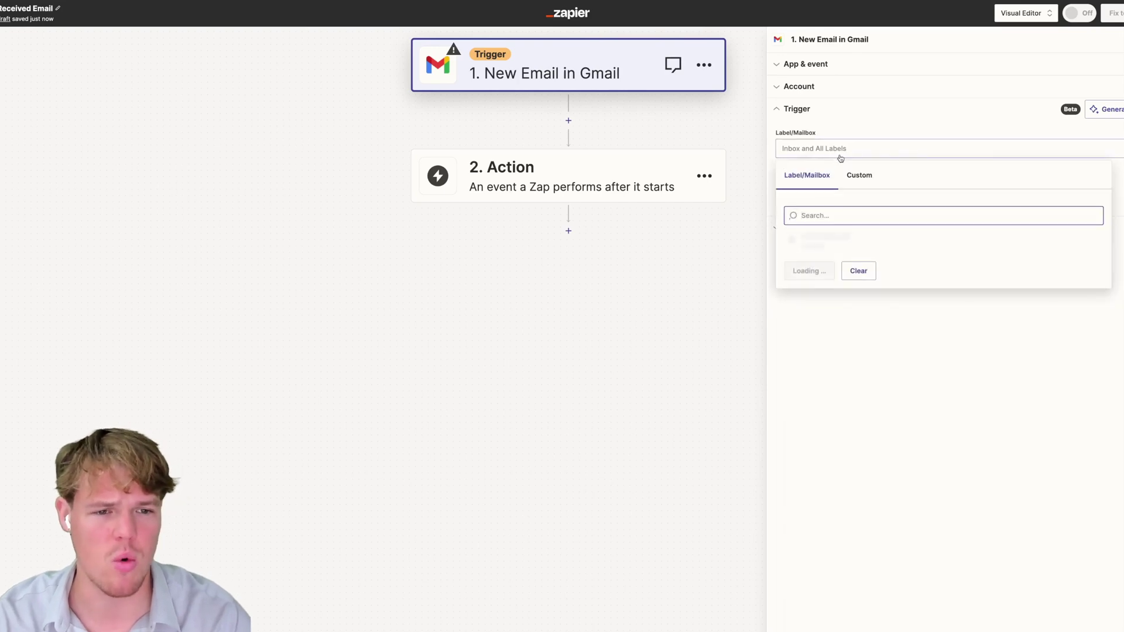
pyautogui.click(828, 300)
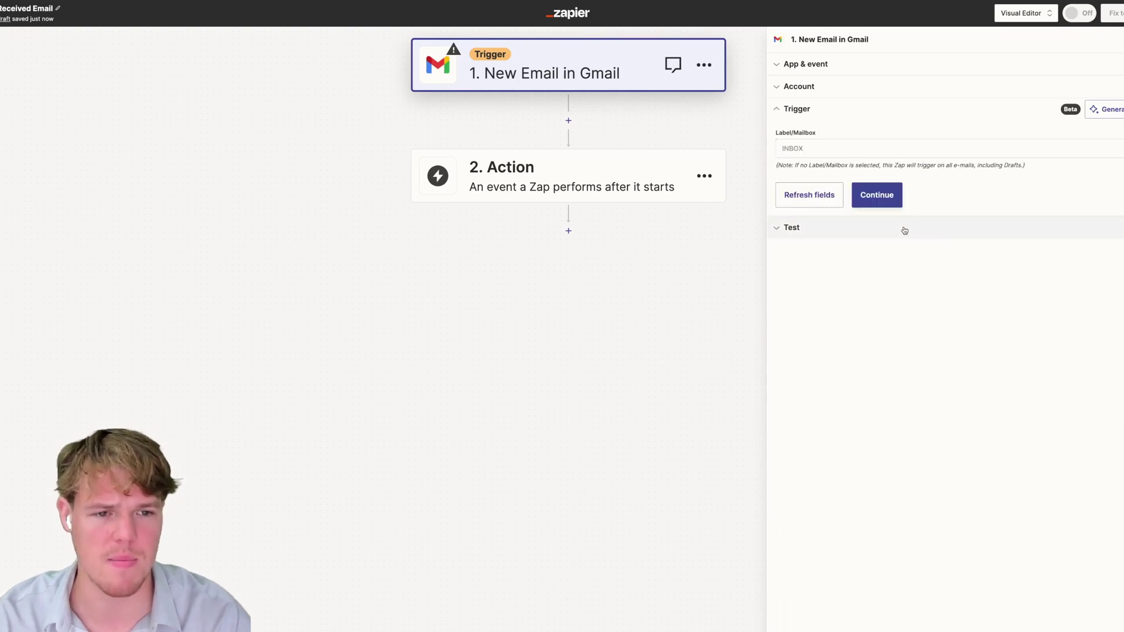
pyautogui.click(886, 199)
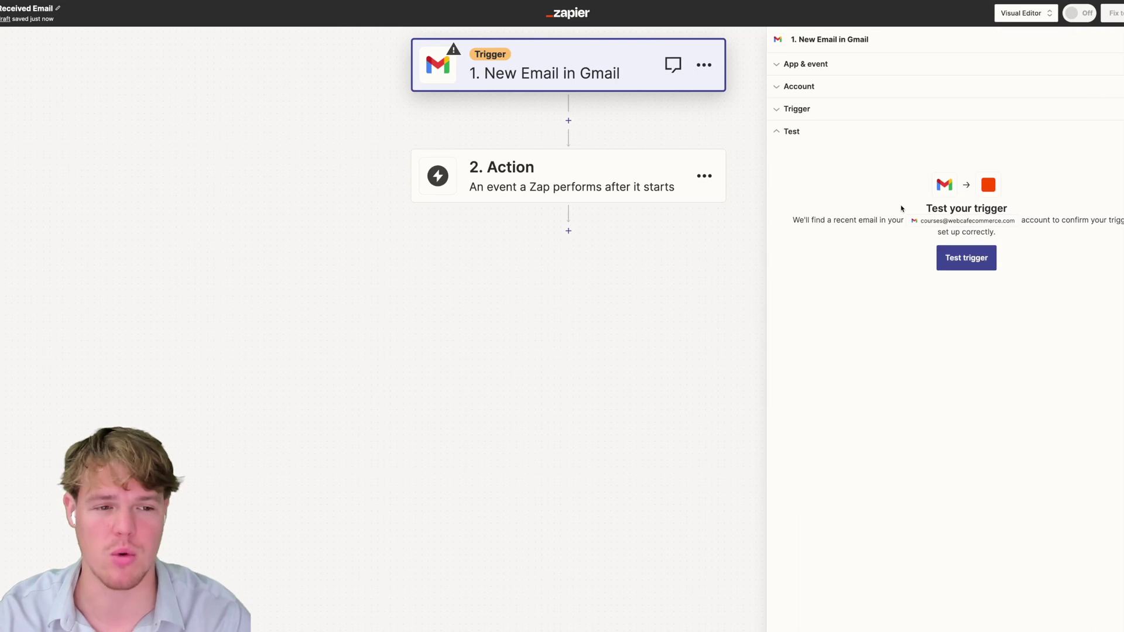
pyautogui.click(956, 257)
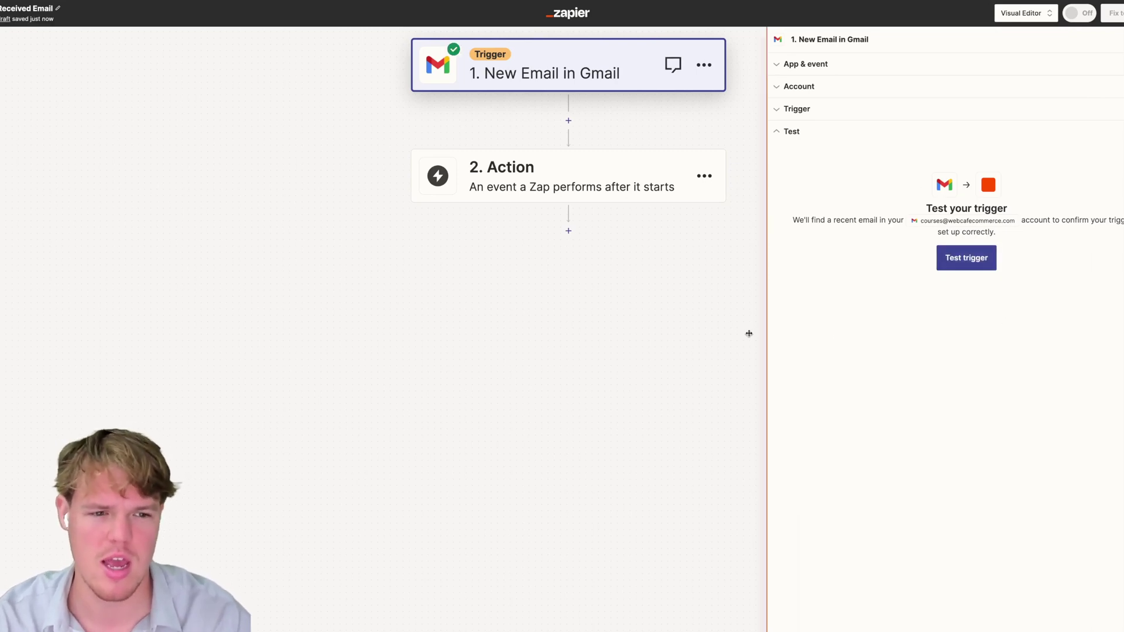
pyautogui.moveTo(708, 332); pyautogui.dragTo(635, 346)
pyautogui.scroll(-5, 930, 326)
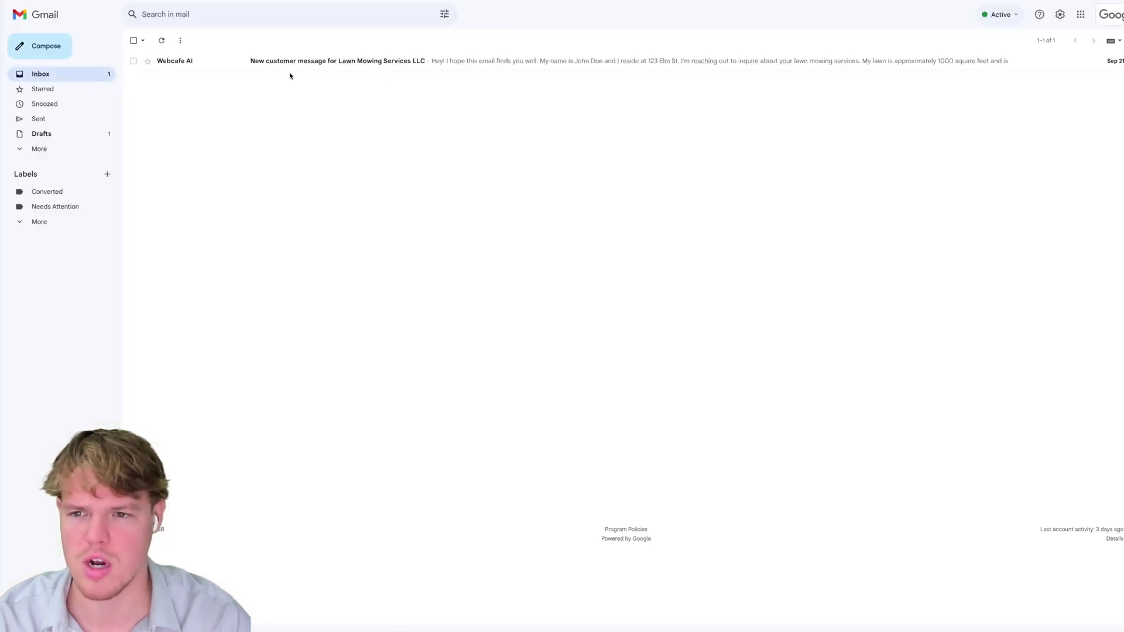
# - Examine the subject and body of the lawn mowing customer email in the Gmail inbox, and return to the Zap
pyautogui.click(304, 69)
pyautogui.moveTo(154, 68); pyautogui.dragTo(408, 70)
pyautogui.click(385, 89)
pyautogui.moveTo(378, 200); pyautogui.dragTo(176, 141)
pyautogui.click(96, 16)
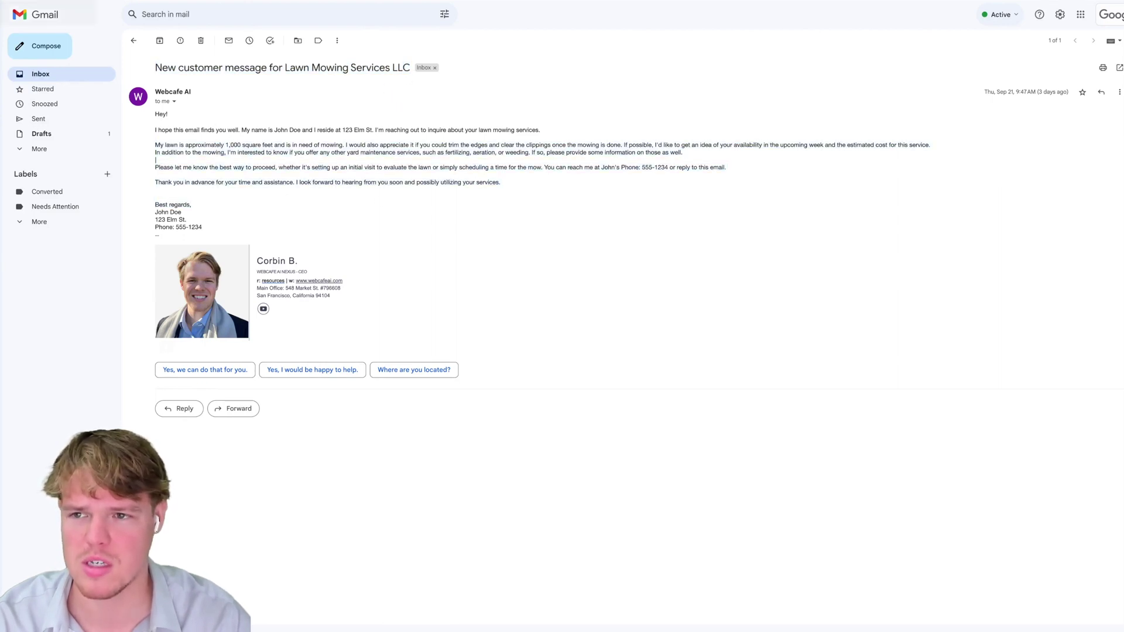
pyautogui.click(105, 2)
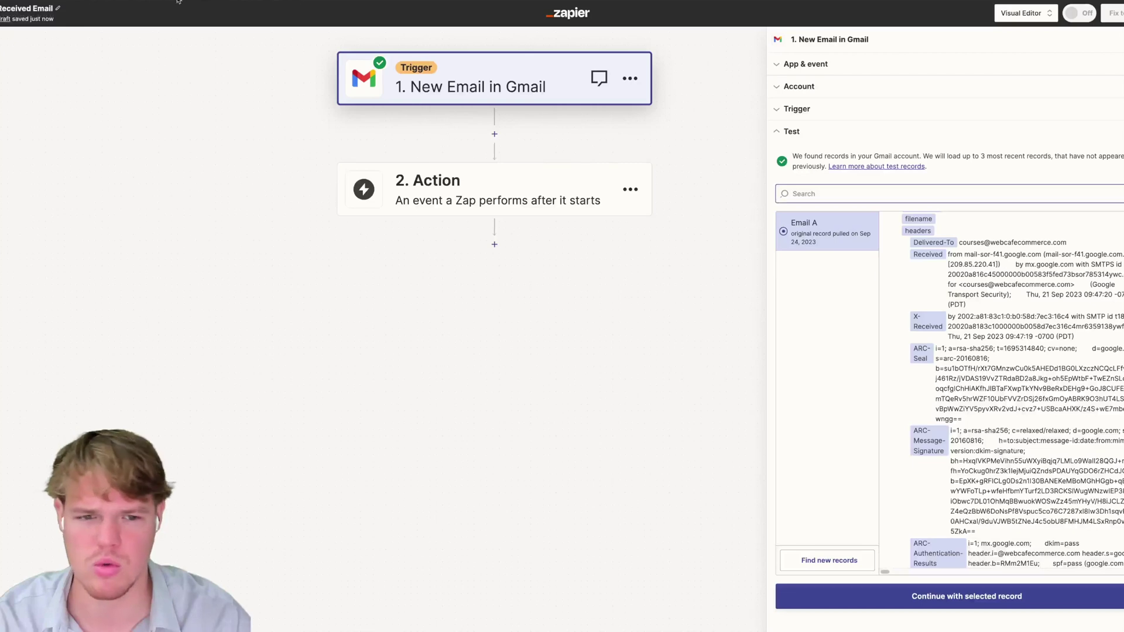
# - Search for chatgpt among the action apps and choose ChatGPT for step 2 of the Zap
pyautogui.click(538, 182)
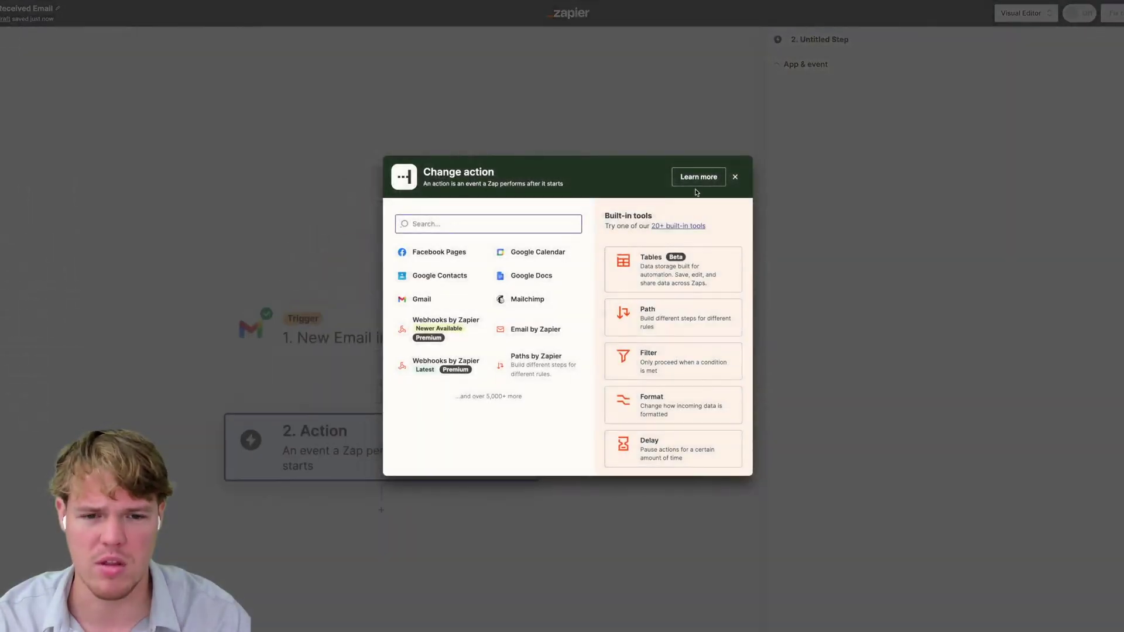
pyautogui.click(736, 177)
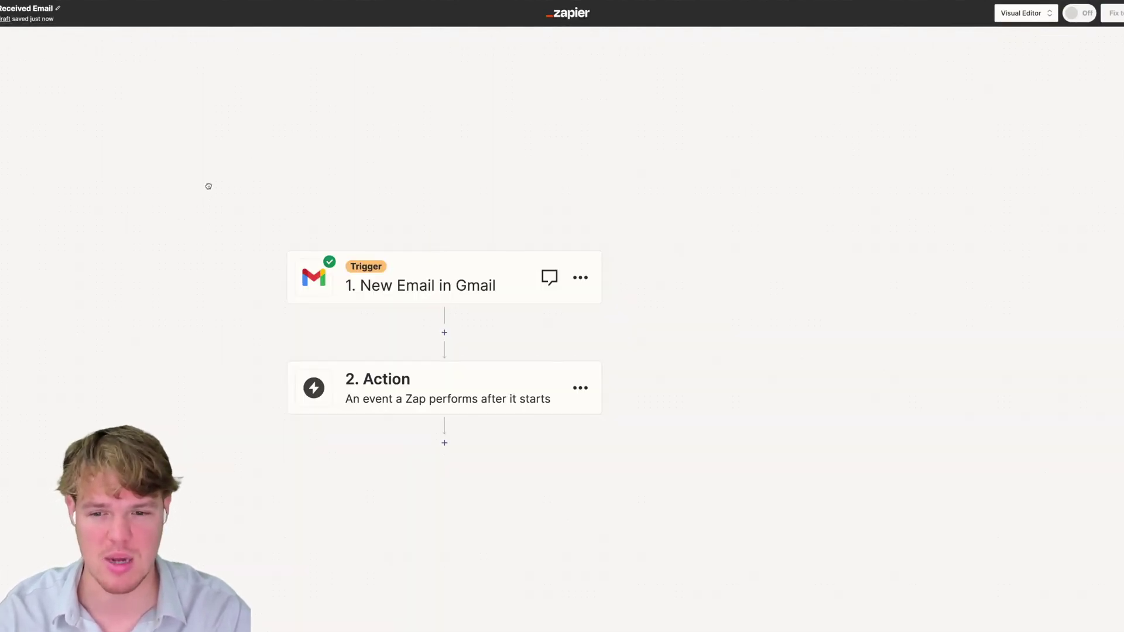
pyautogui.moveTo(209, 185); pyautogui.dragTo(298, 82)
pyautogui.click(541, 296)
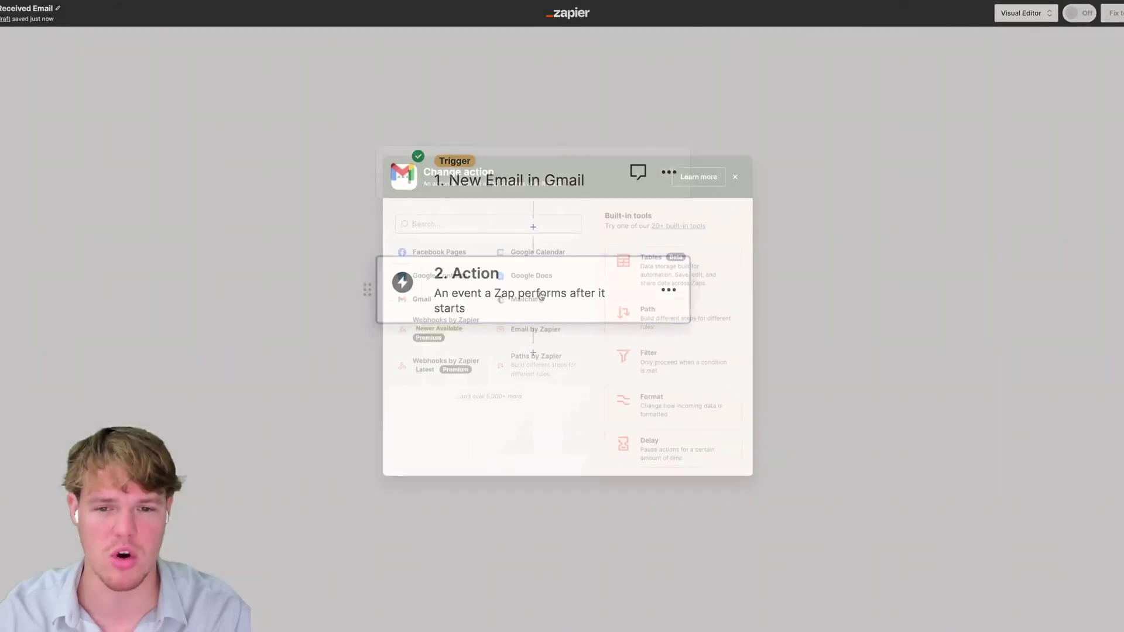
pyautogui.write('chatgpt')
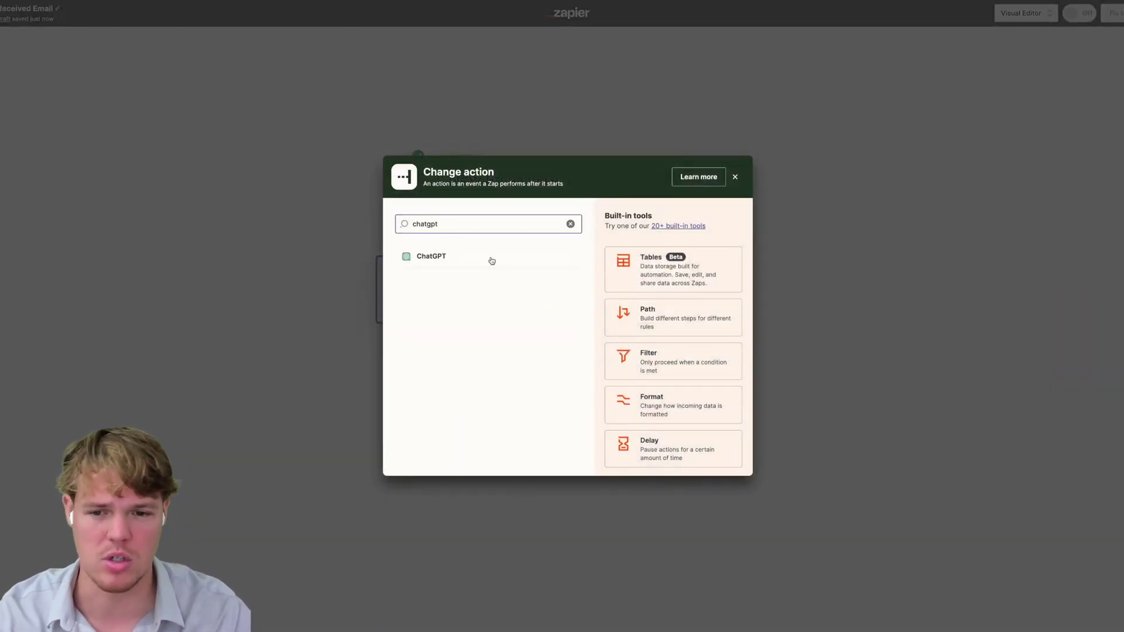
pyautogui.click(492, 259)
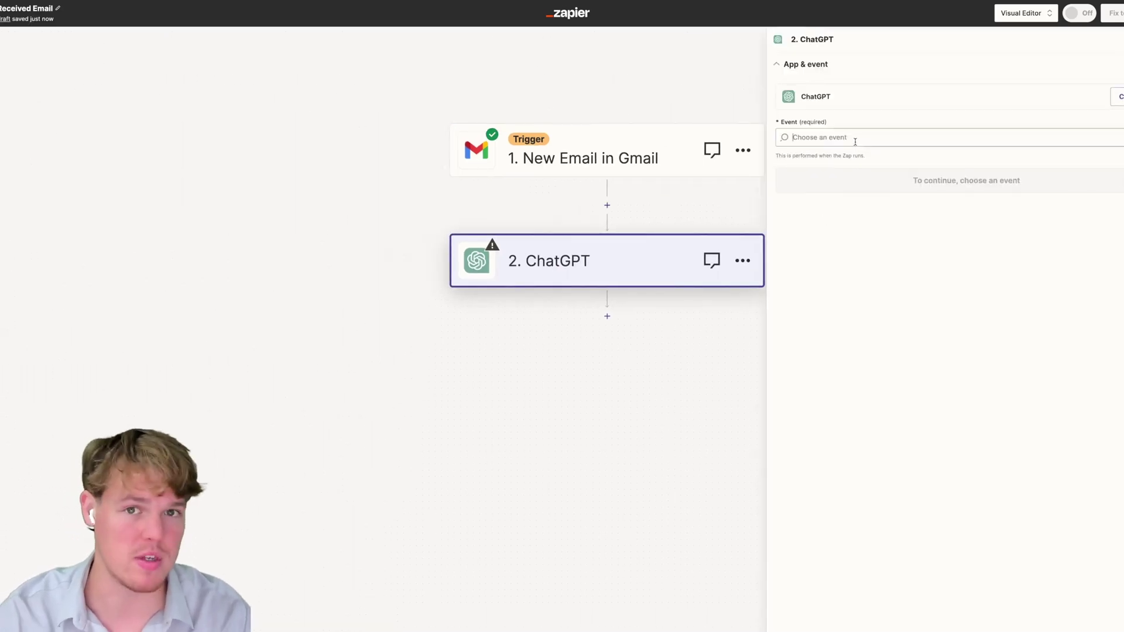
# - Set the ChatGPT action's event to Conversation and continue through the account settings to the action fields
pyautogui.click(852, 139)
pyautogui.click(845, 228)
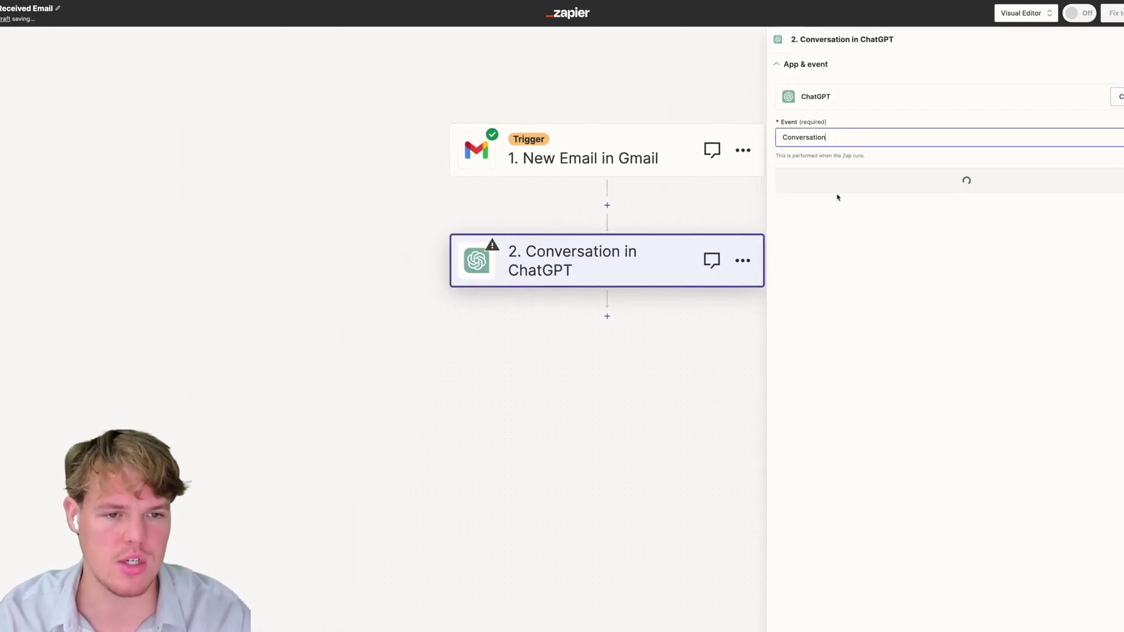
pyautogui.click(810, 188)
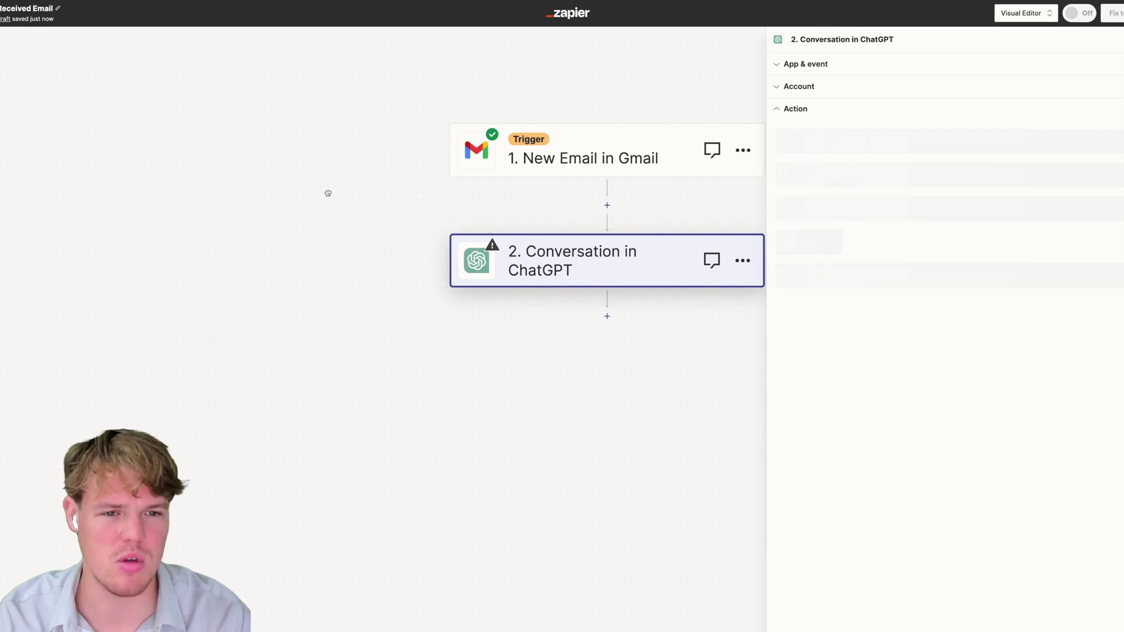
pyautogui.moveTo(326, 191); pyautogui.dragTo(258, 178)
pyautogui.hscroll(2, 399, 194)
# - Draft the ChatGPT User Message as "Context: Based of this lead email"
pyautogui.click(821, 248)
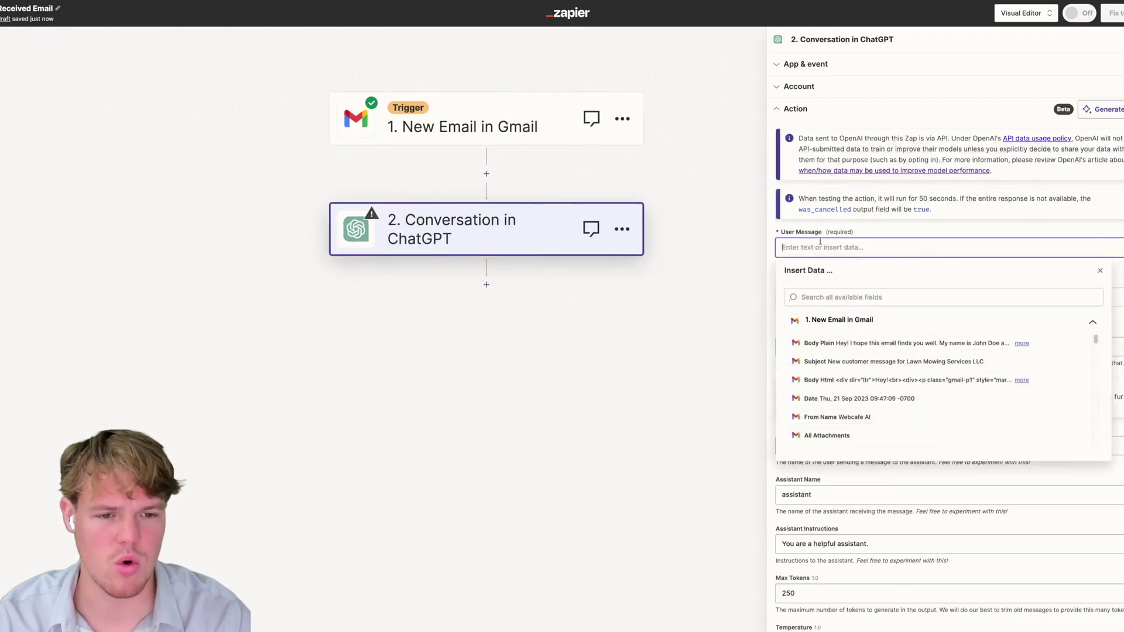
pyautogui.write('Base')
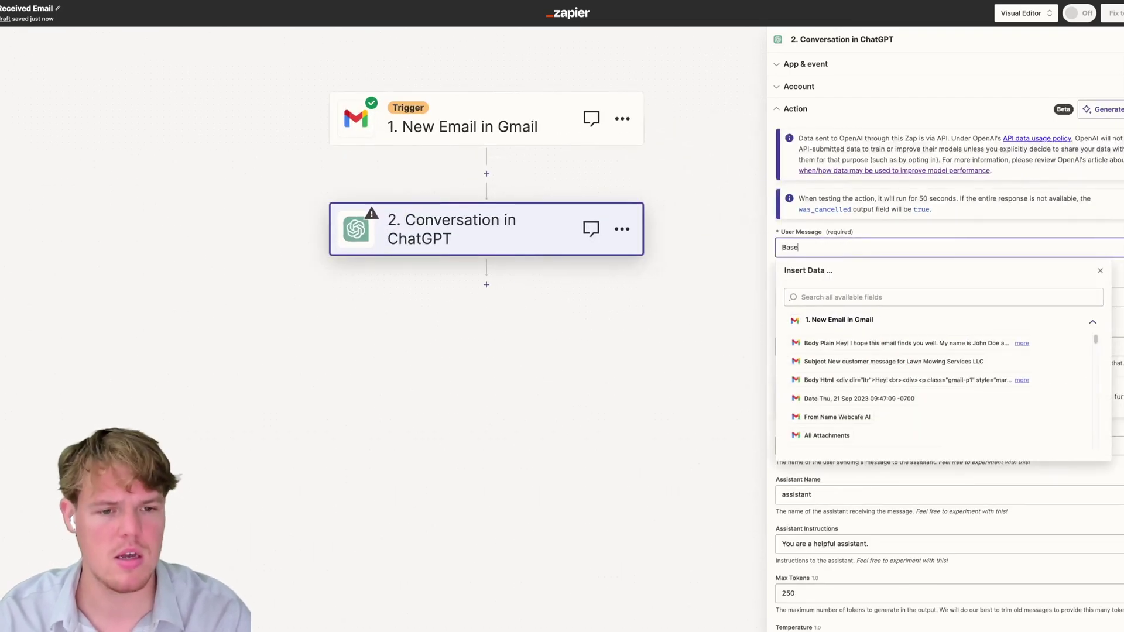
pyautogui.write('d of this lead email')
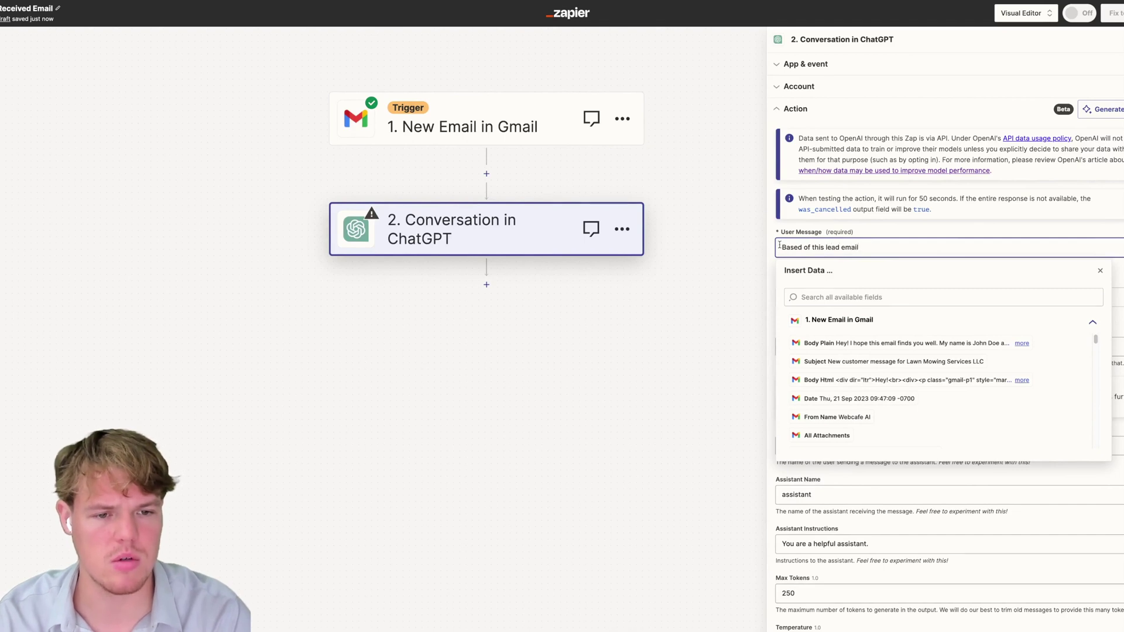
pyautogui.click(781, 247)
pyautogui.write('Context')
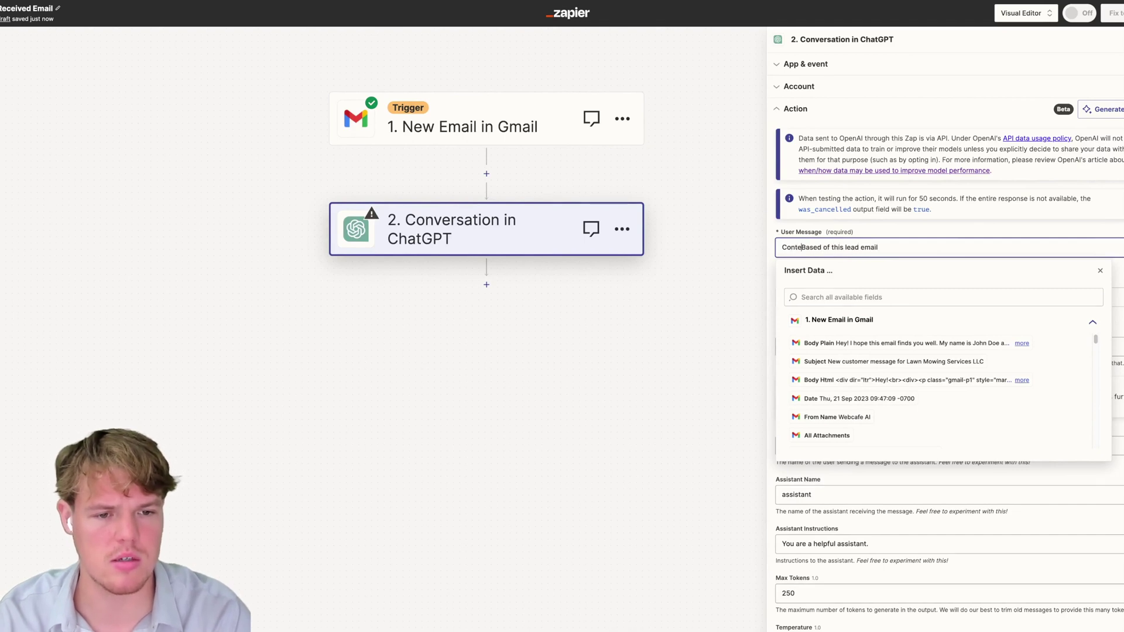
pyautogui.write(':')
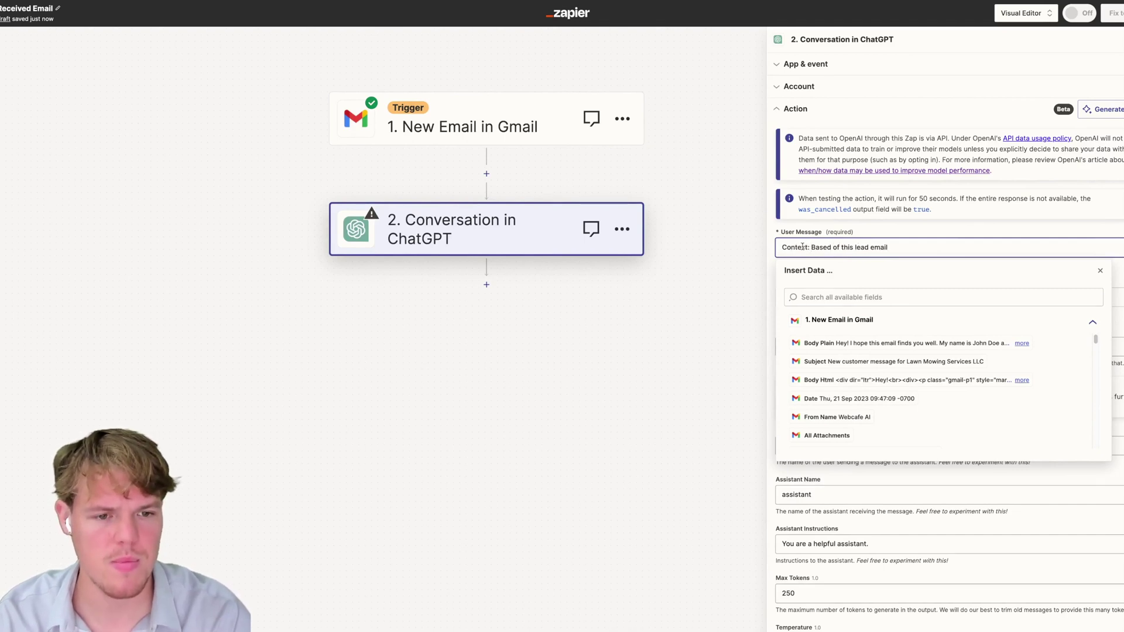
# - Replace the text after "Context:" in the User Message with "We are a lawn mowing company, who just received a lead from email."
pyautogui.moveTo(812, 248); pyautogui.dragTo(888, 248)
pyautogui.write('We are ')
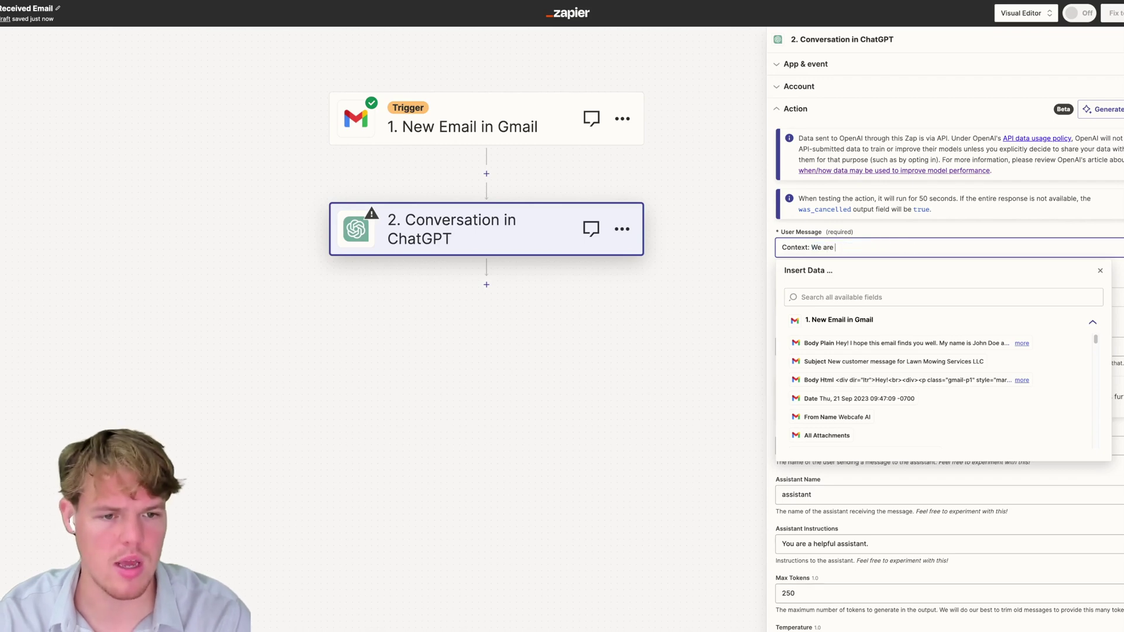
pyautogui.write('a lawn mowing')
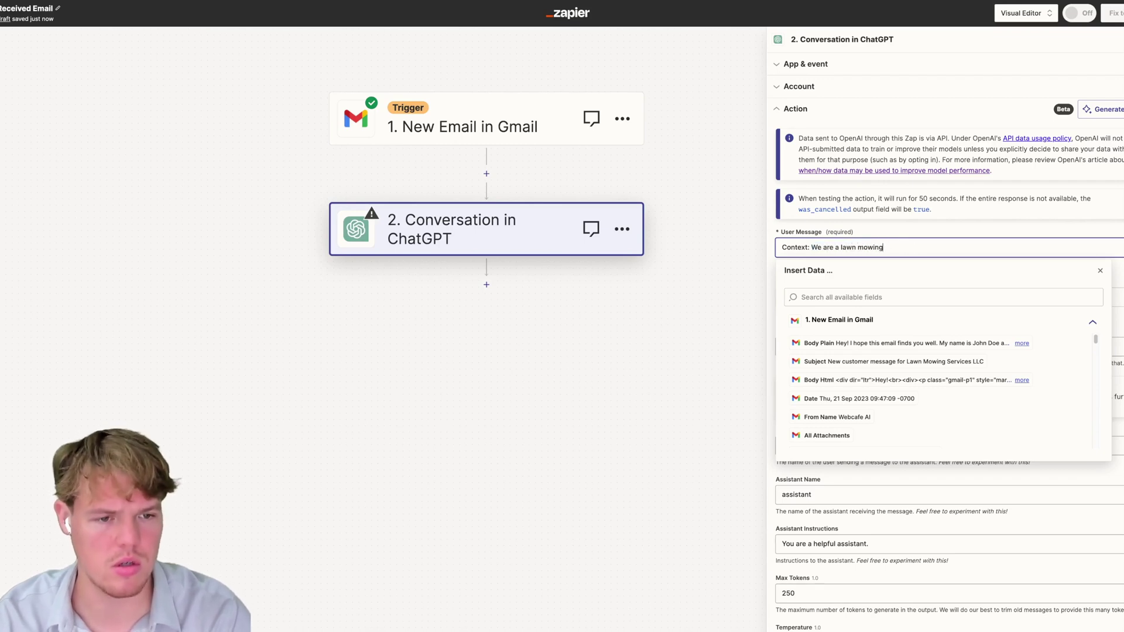
pyautogui.press('BackSpace')
pyautogui.press('BackSpace')
pyautogui.press('BackSpace')
pyautogui.write('ing company, wh')
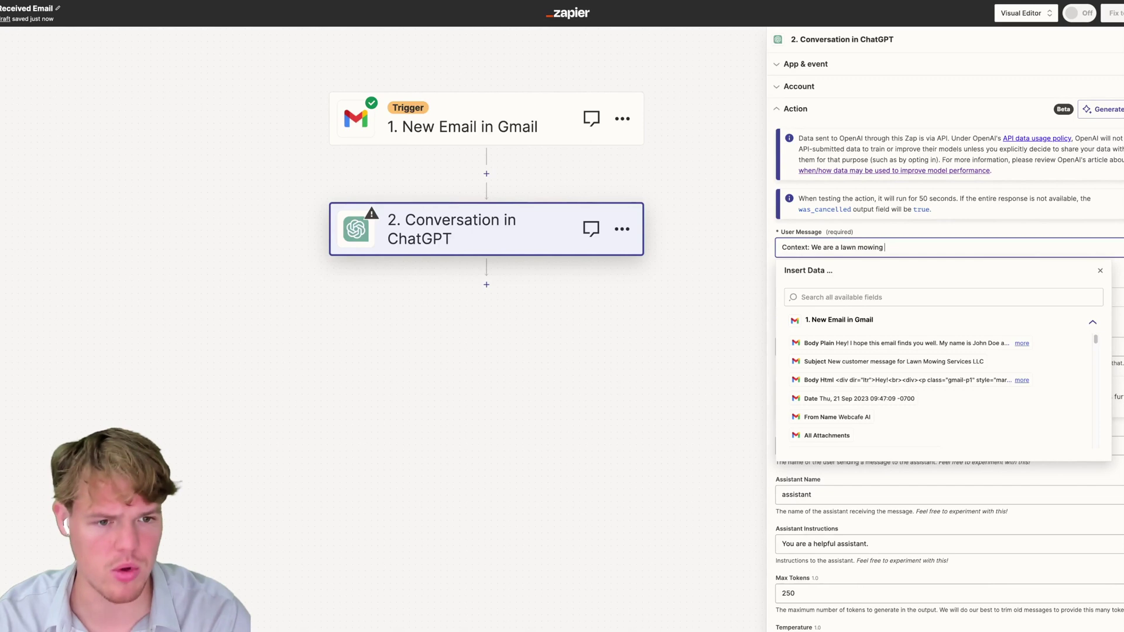
pyautogui.write('o c')
pyautogui.press('BackSpace')
pyautogui.write('just received a lead form ema')
pyautogui.press('BackSpace')
pyautogui.press('BackSpace')
pyautogui.press('BackSpace')
pyautogui.press('BackSpace')
pyautogui.write('maol')
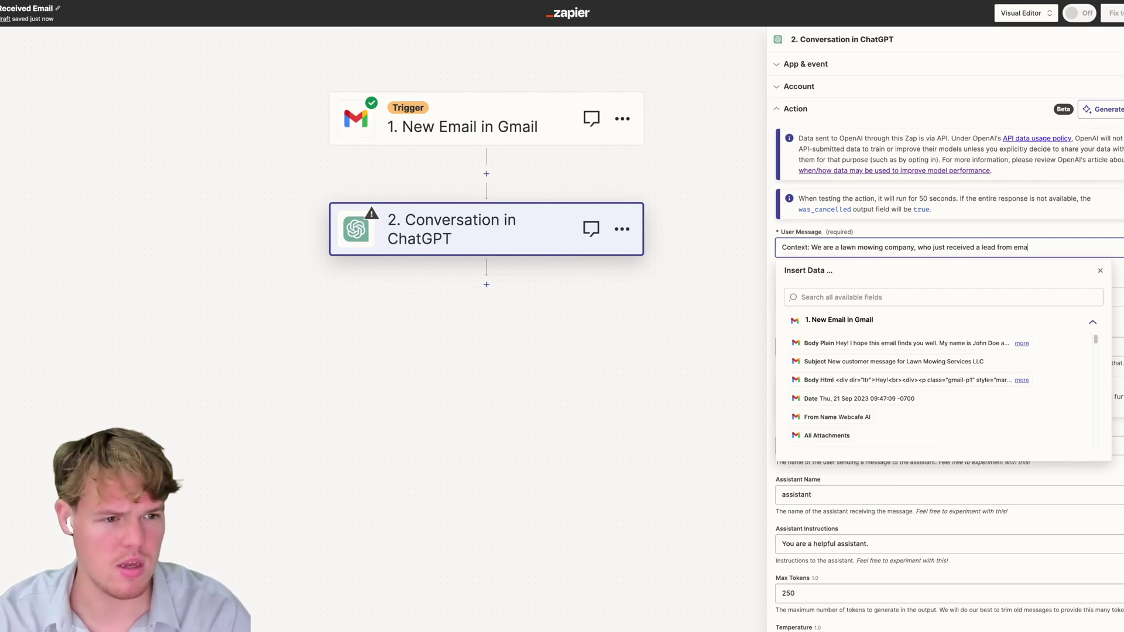
# - Add a "Lead Email:" line below the context sentence in the ChatGPT User Message
pyautogui.press('Return')
pyautogui.press('Return')
pyautogui.press('Return')
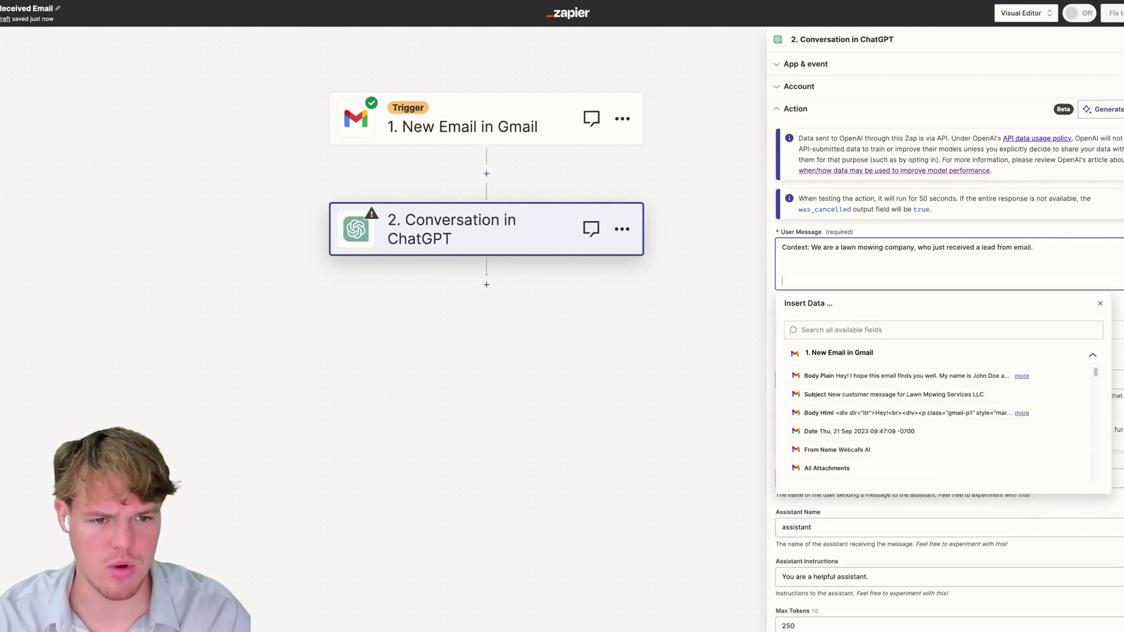
pyautogui.write('Email')
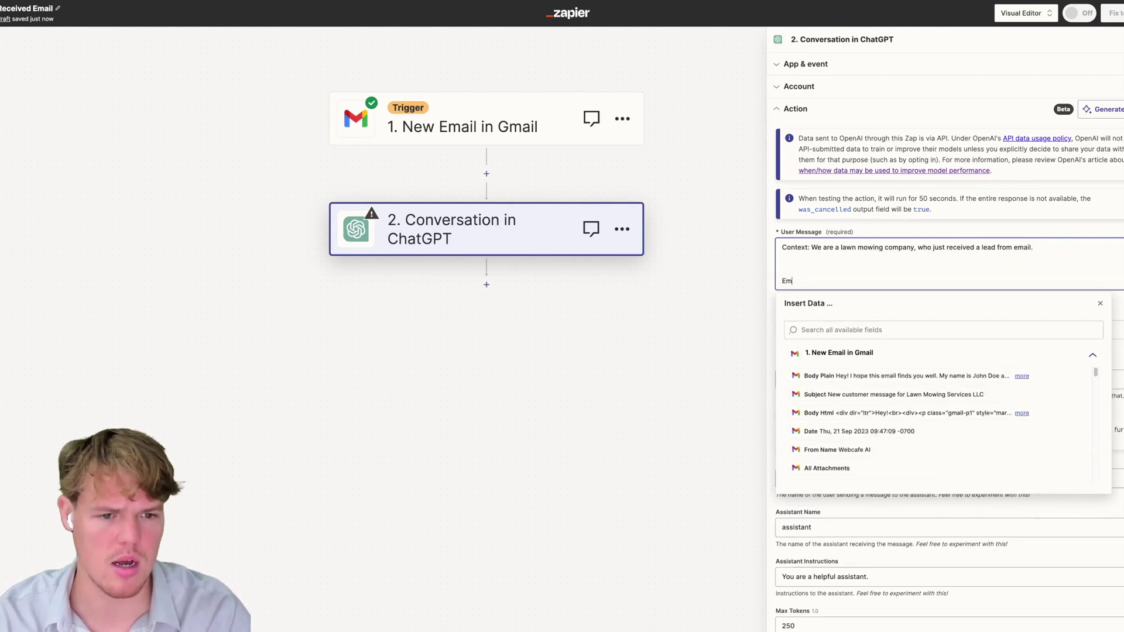
pyautogui.press('BackSpace')
pyautogui.press('BackSpace')
pyautogui.press('BackSpace')
pyautogui.write('Lear')
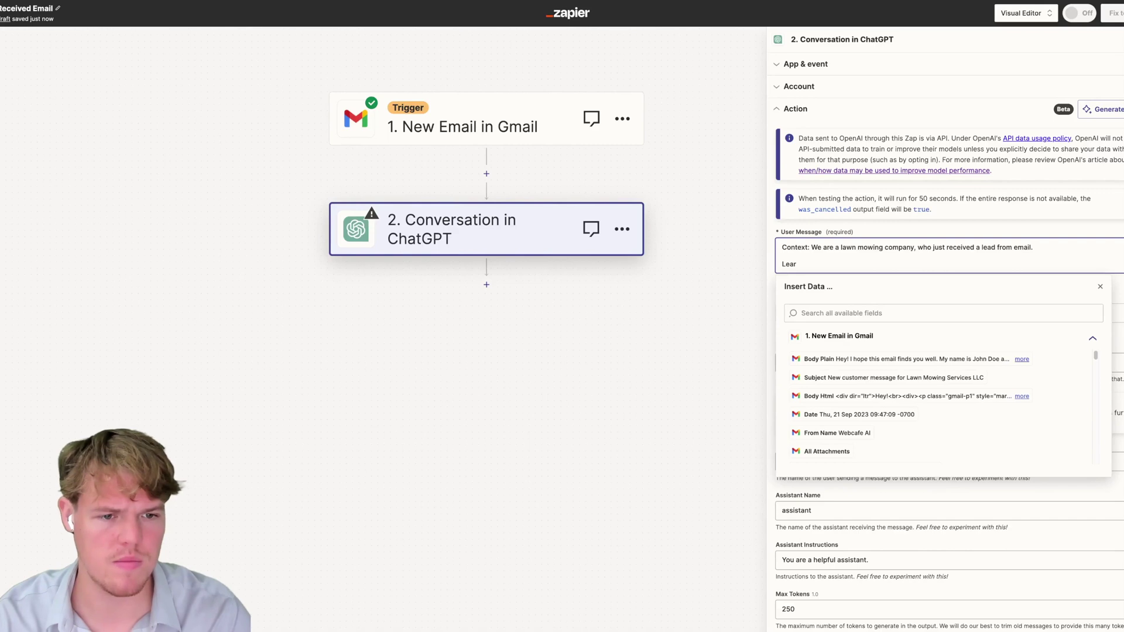
pyautogui.write(' Email:')
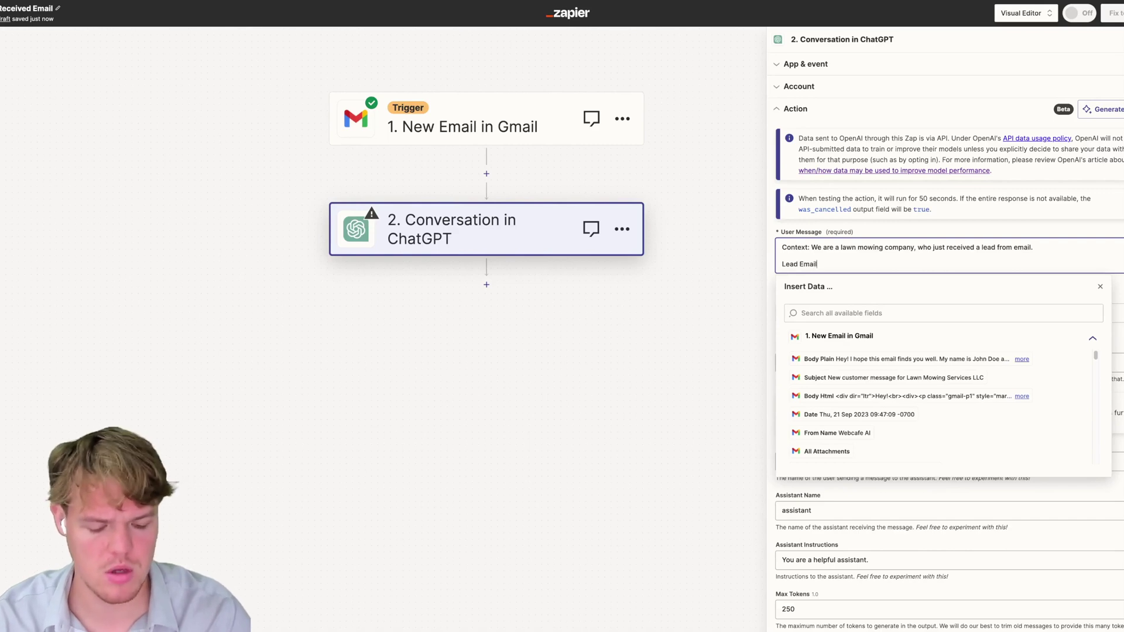
# - Add "Subject:" and "Body:" lines to the User Message, inserting Gmail's Subject and Body Plain fields inside parentheses
pyautogui.press('Return')
pyautogui.write('Subject')
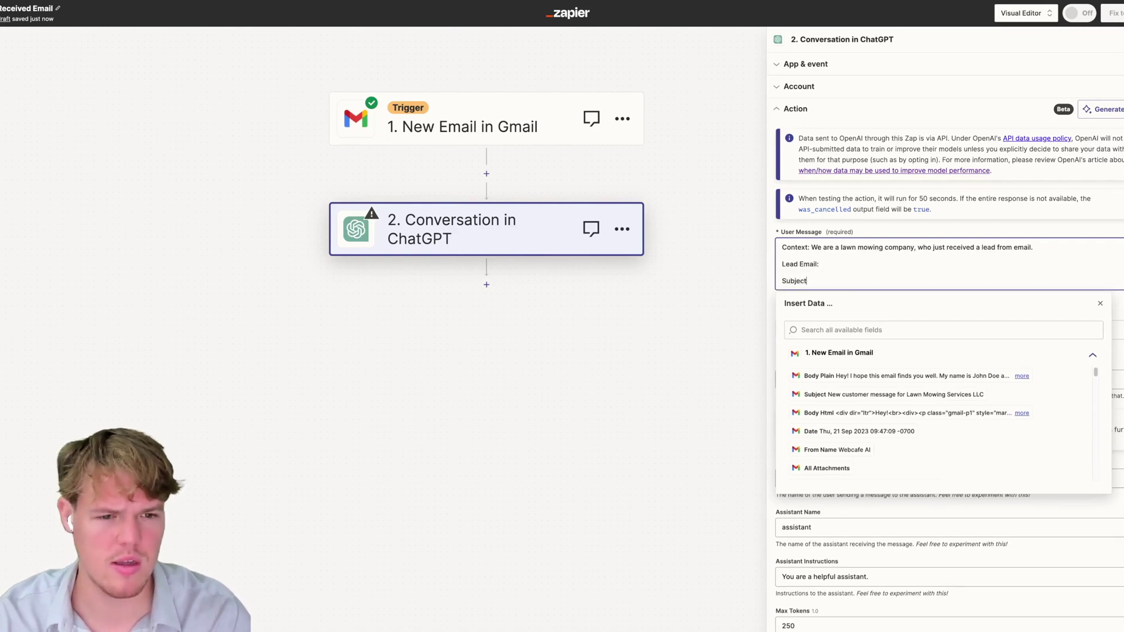
pyautogui.write(':')
pyautogui.press('Return')
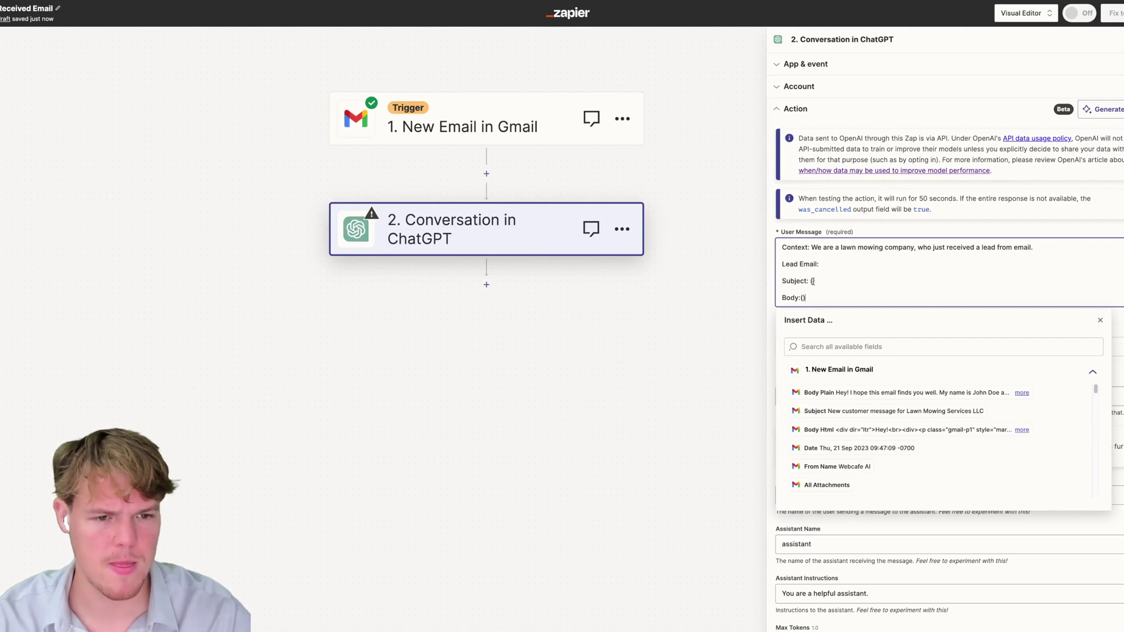
pyautogui.scroll(-1, 856, 407)
pyautogui.click(857, 405)
pyautogui.click(849, 388)
# - Add the line "Generate the following information:" beneath the email body in the User Message
pyautogui.click(964, 299)
pyautogui.press('Return')
pyautogui.press('Return')
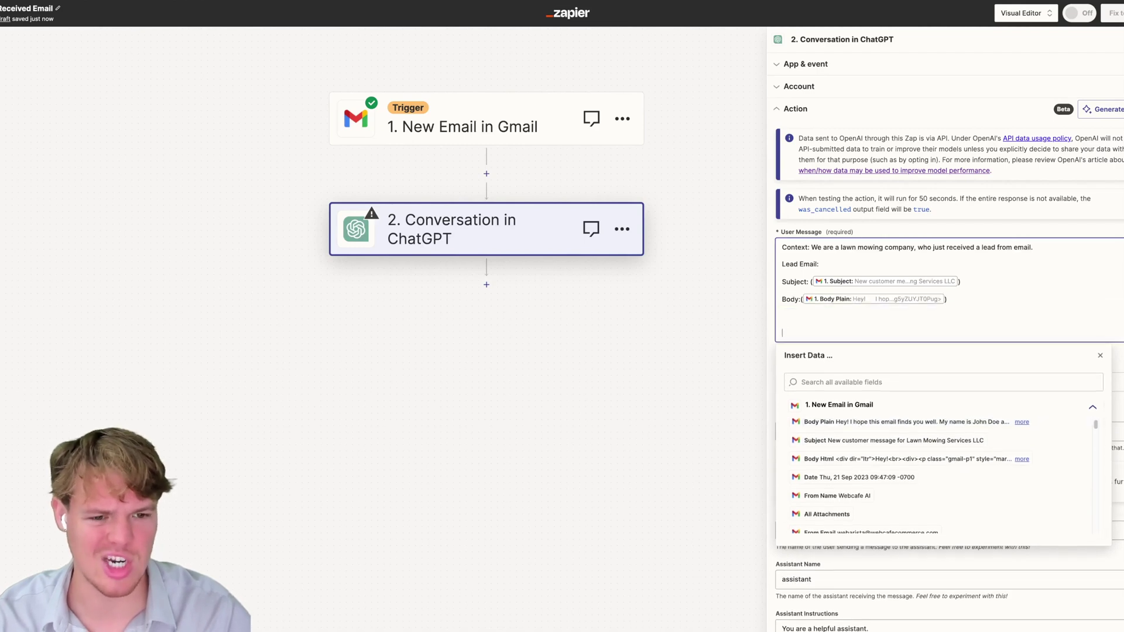
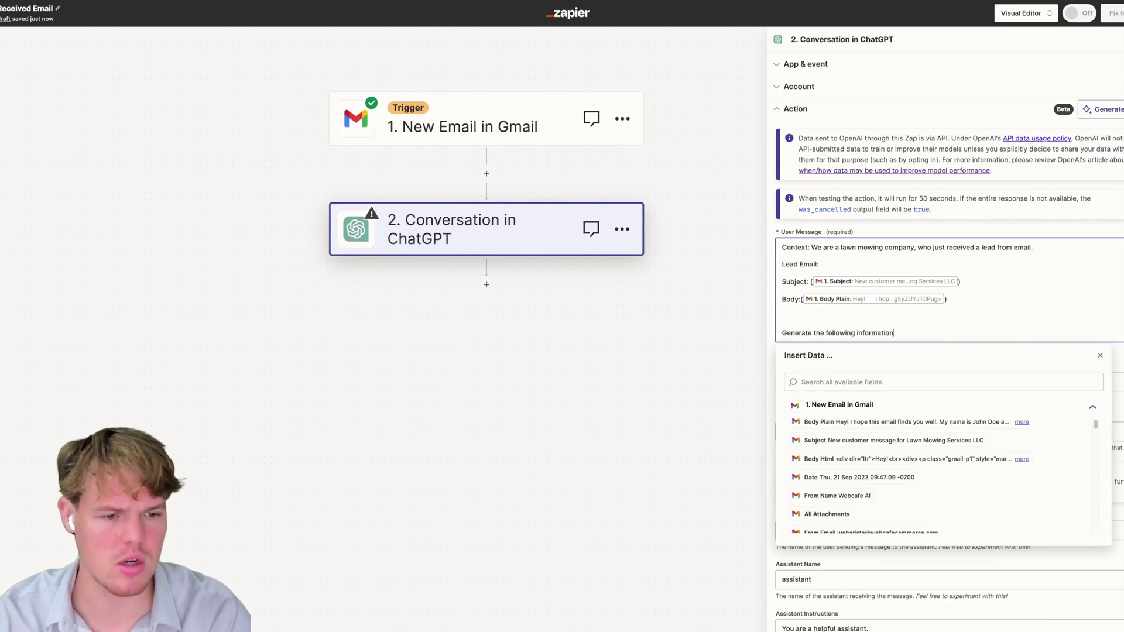
pyautogui.write(':')
pyautogui.press('Return')
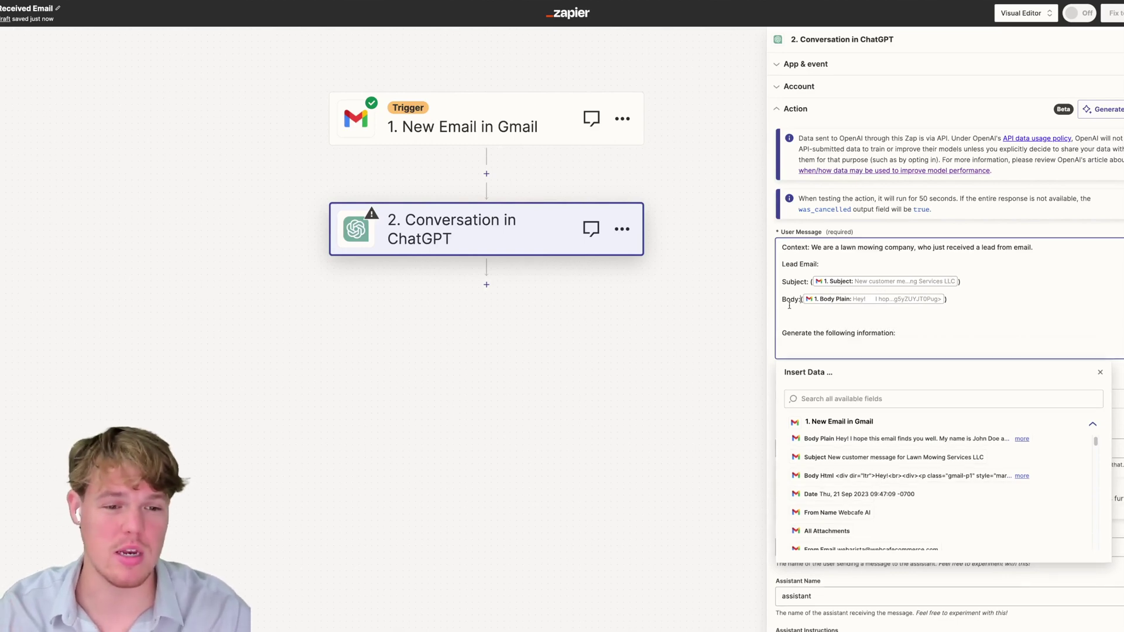
# - Copy "square feet" from the lead email in Gmail and list "square feet:" and "Lead Name:" in Zapier's User Message
pyautogui.click(699, 273)
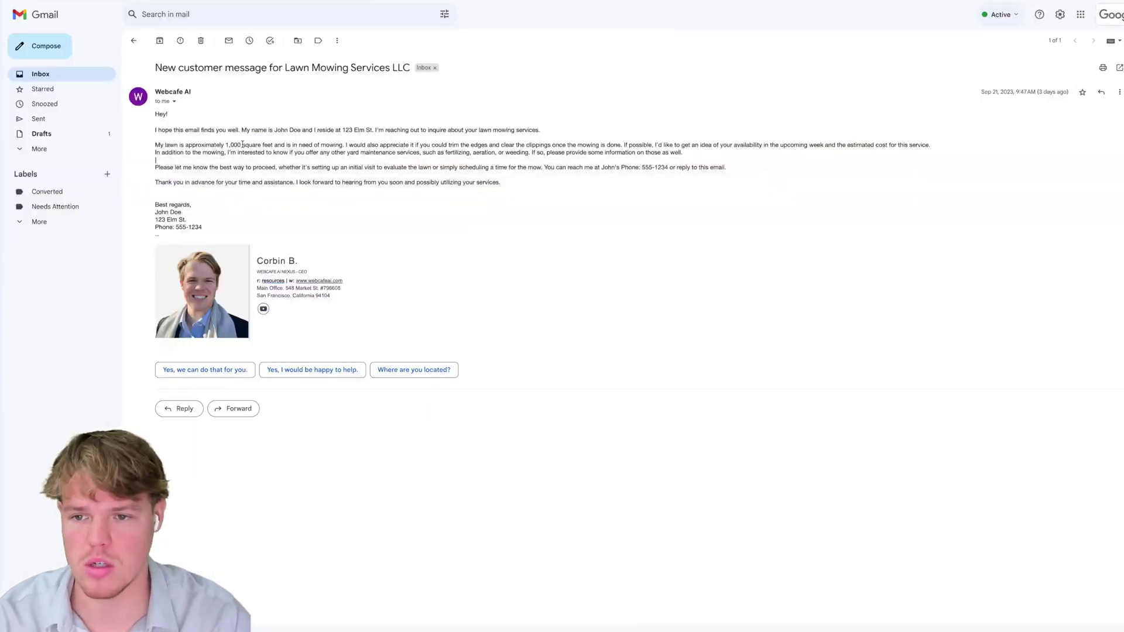
pyautogui.moveTo(242, 146); pyautogui.dragTo(273, 144)
pyautogui.hotkey('ctrl', 'c')
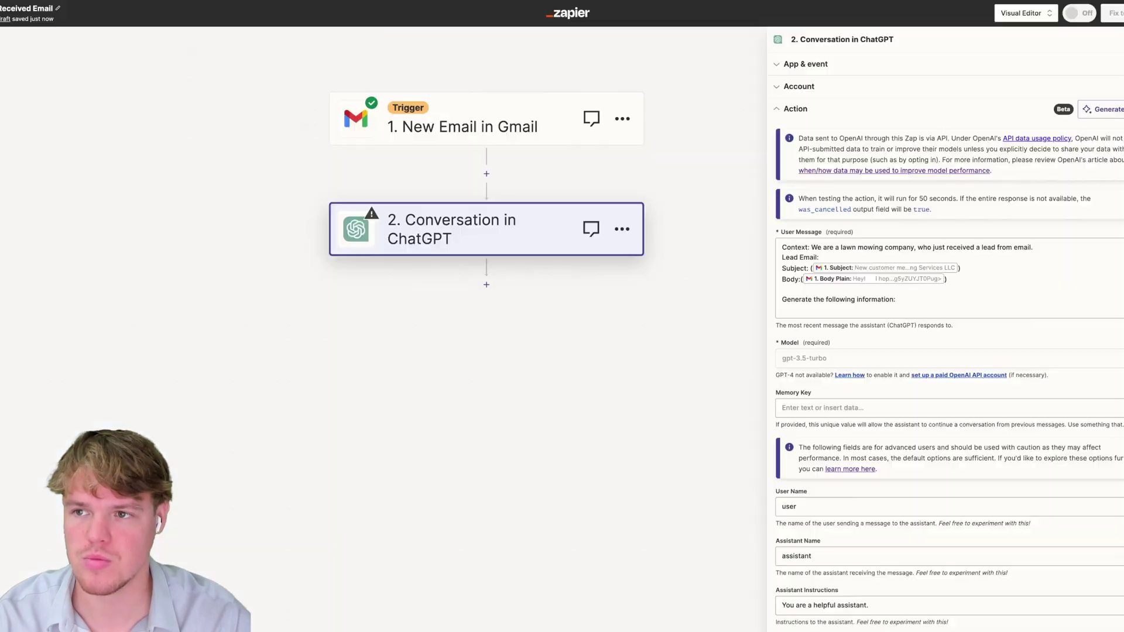
pyautogui.click(826, 308)
pyautogui.hotkey('ctrl', 'v')
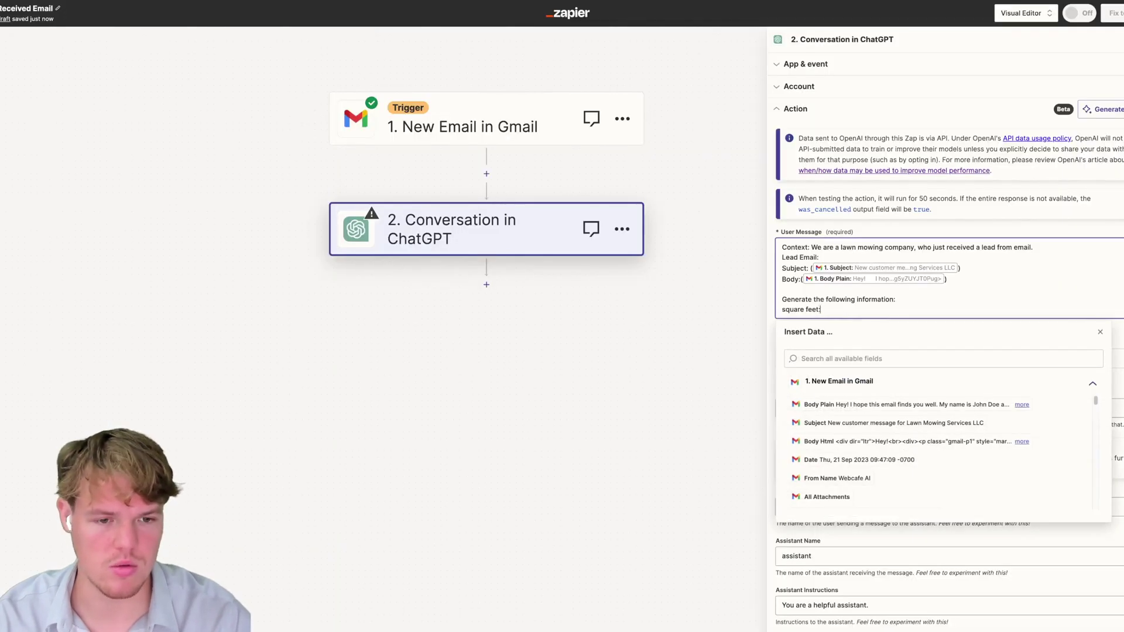
pyautogui.write(':')
pyautogui.press('Return')
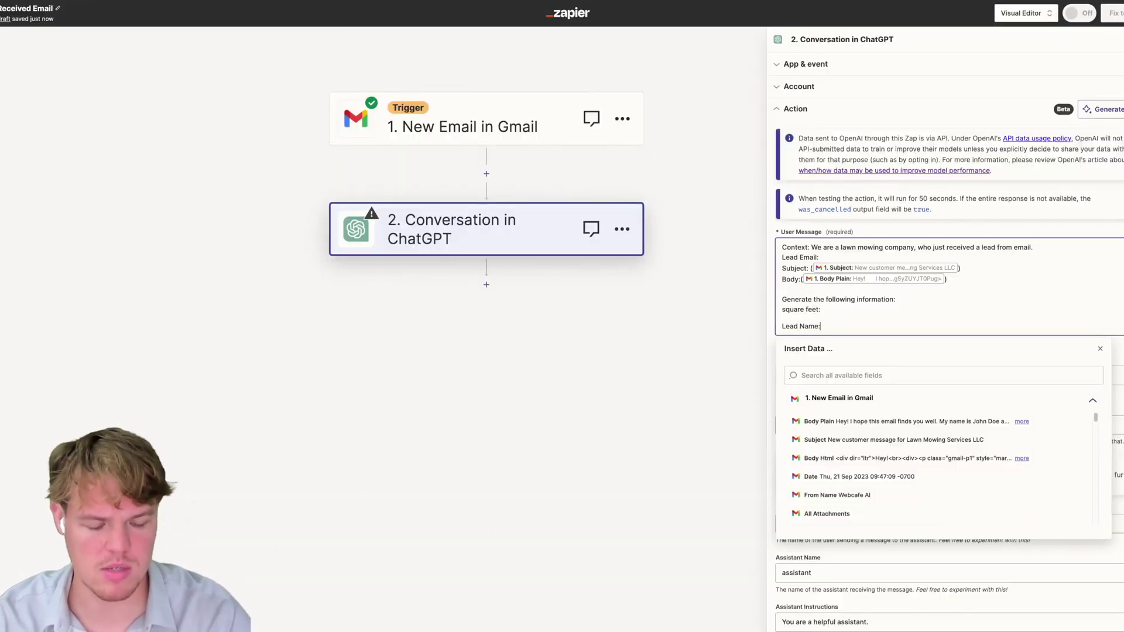
pyautogui.press('Return')
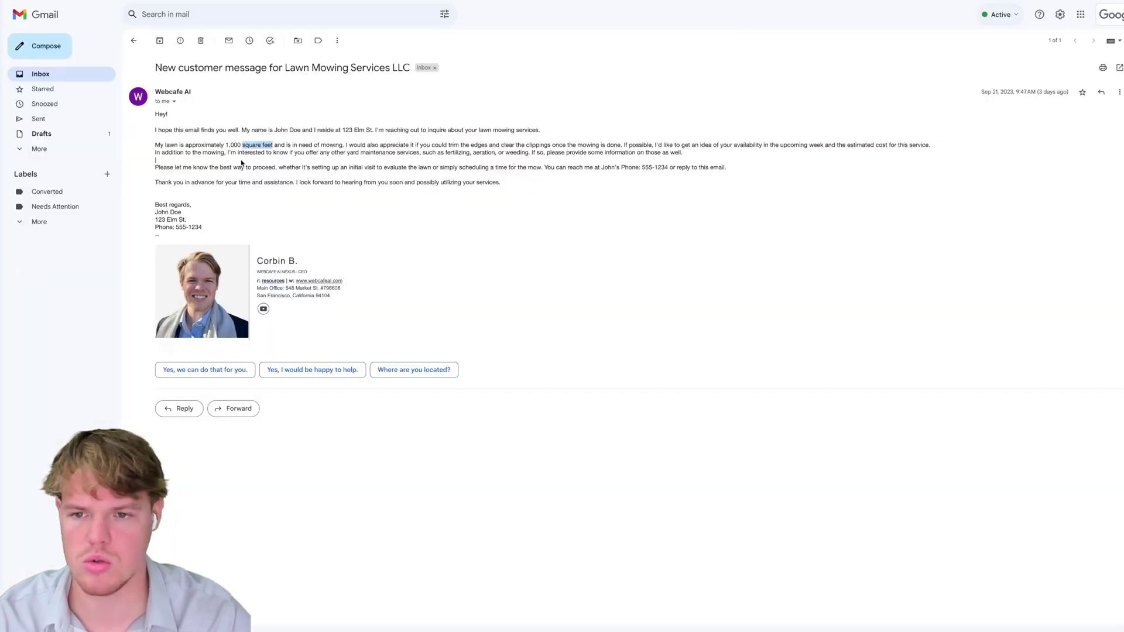
# - Copy "Phone" from the lead email in Gmail and add "Phone:" and "1 Sentence summary of lead:" to Zapier's User Message
pyautogui.click(619, 166)
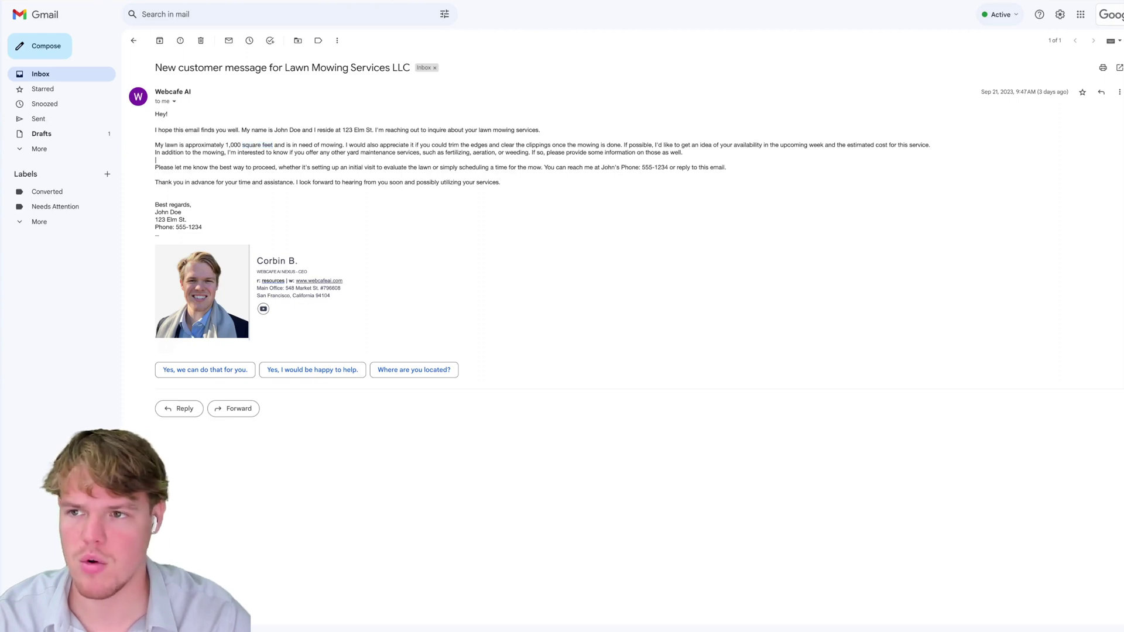
pyautogui.moveTo(673, 168); pyautogui.dragTo(636, 168)
pyautogui.doubleClick(626, 168)
pyautogui.hotkey('ctrl', 'c')
pyautogui.click(63, 10)
pyautogui.hotkey('ctrl', 'v')
pyautogui.press('Return')
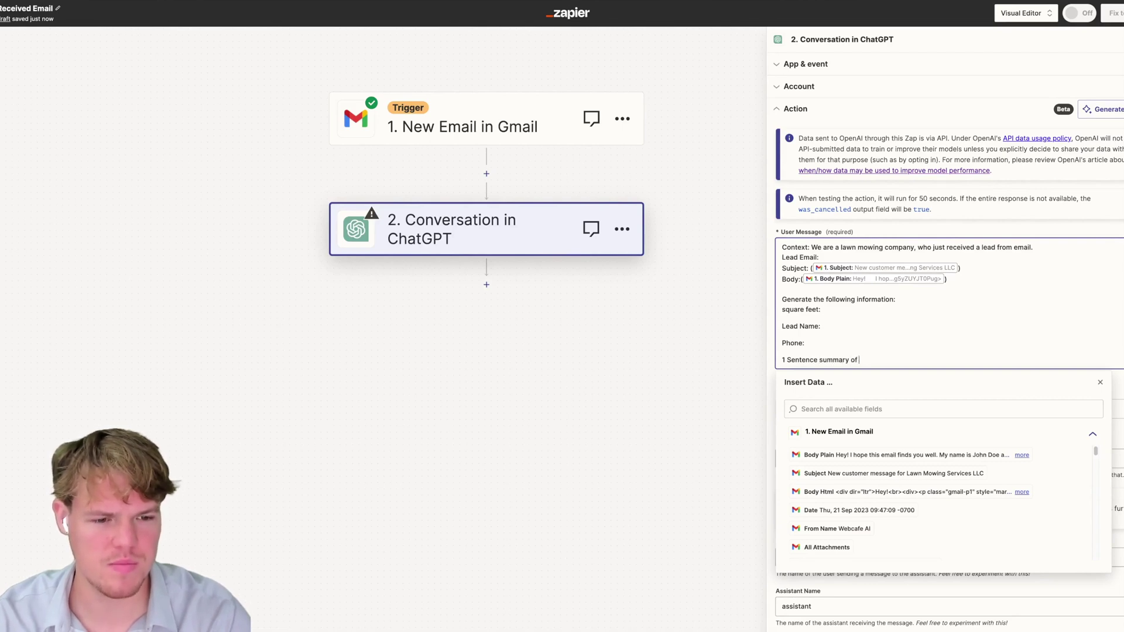
pyautogui.write('lead:')
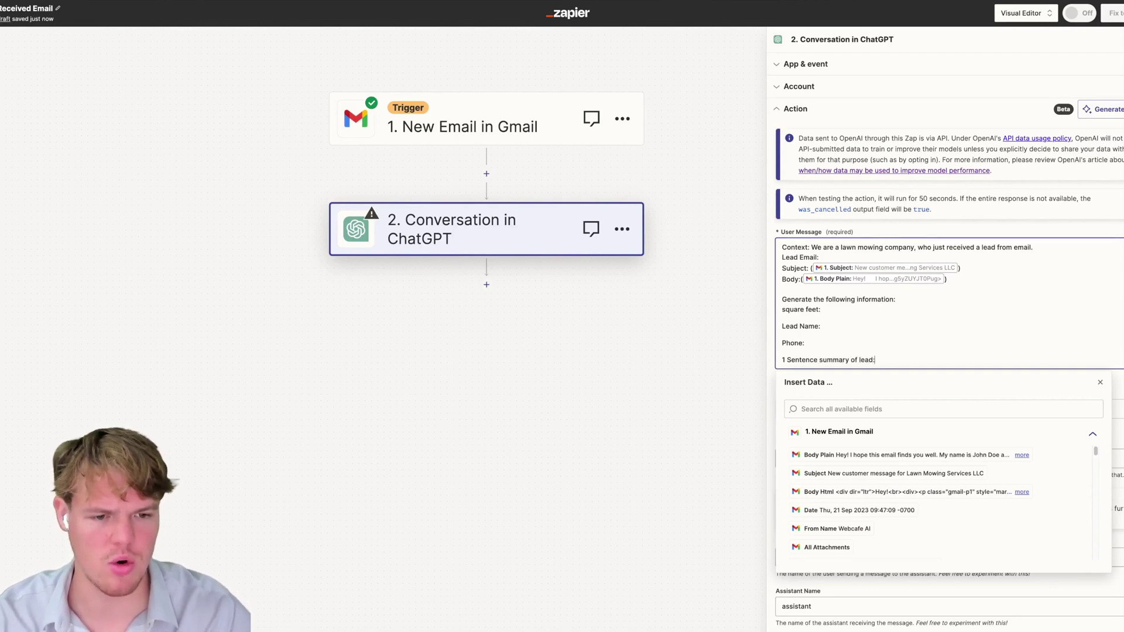
pyautogui.click(1100, 382)
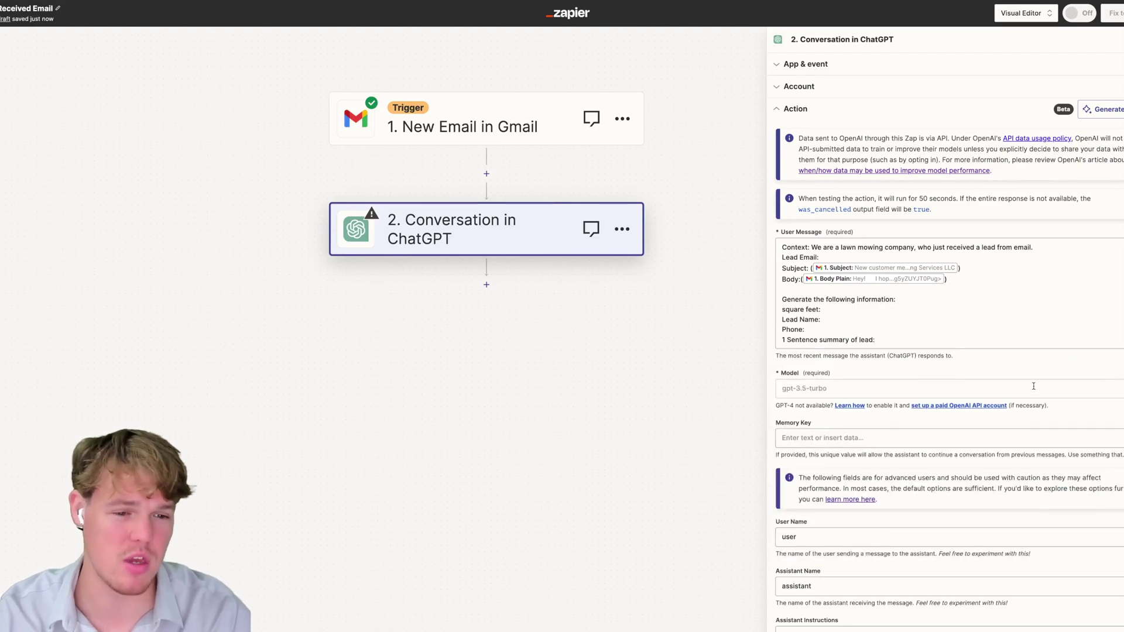
# - Set the ChatGPT action's Model to gpt-4
pyautogui.scroll(-1, 1017, 368)
pyautogui.click(998, 379)
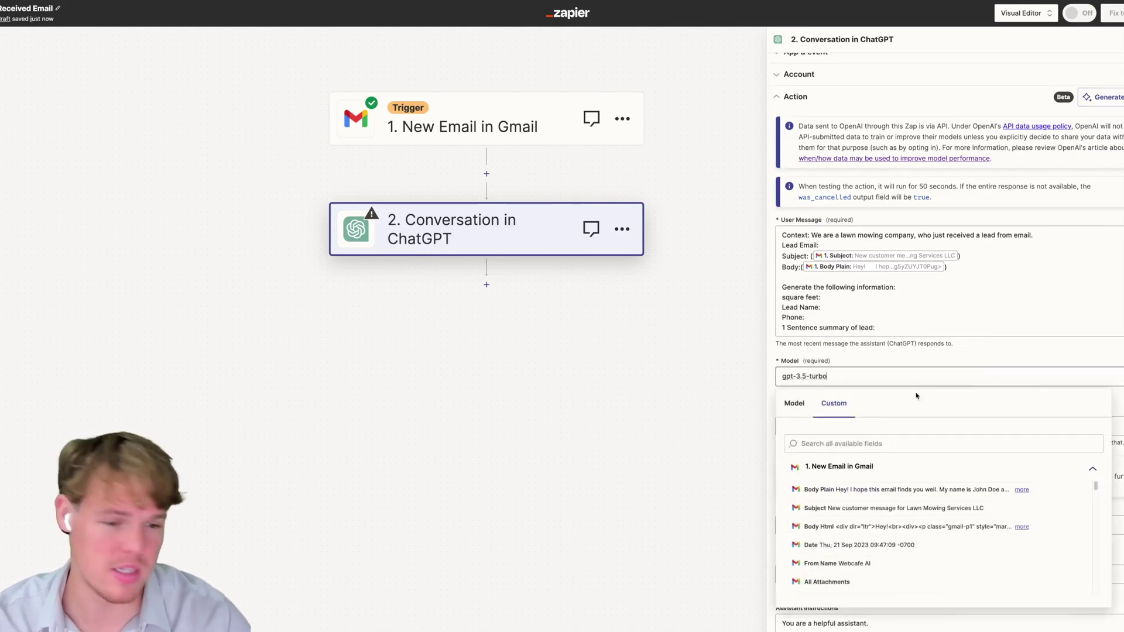
pyautogui.click(799, 405)
pyautogui.scroll(-3, 852, 399)
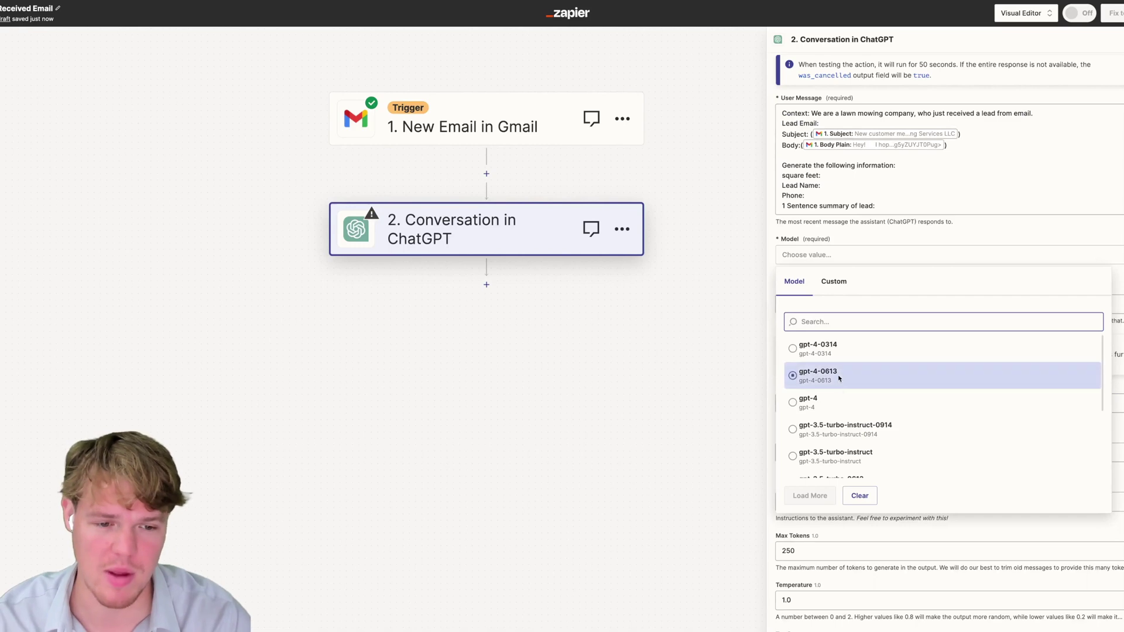
pyautogui.click(834, 403)
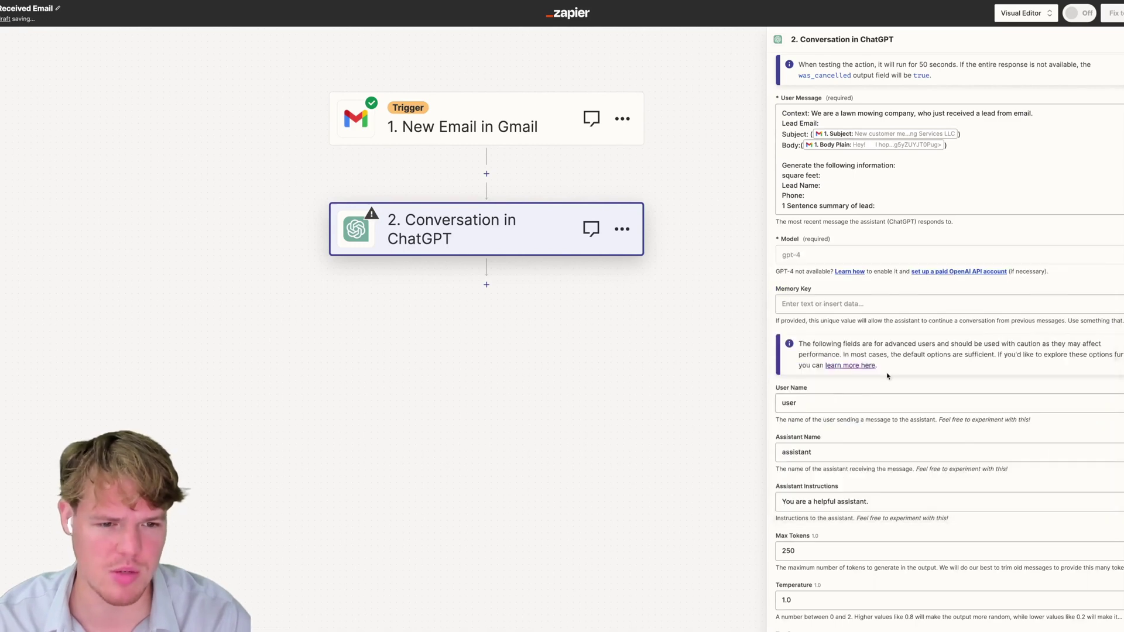
# - Set the Memory Key to "rrwrewrewrew" and continue to the test of the ChatGPT action
pyautogui.click(849, 305)
pyautogui.write('rrwrewrewrew')
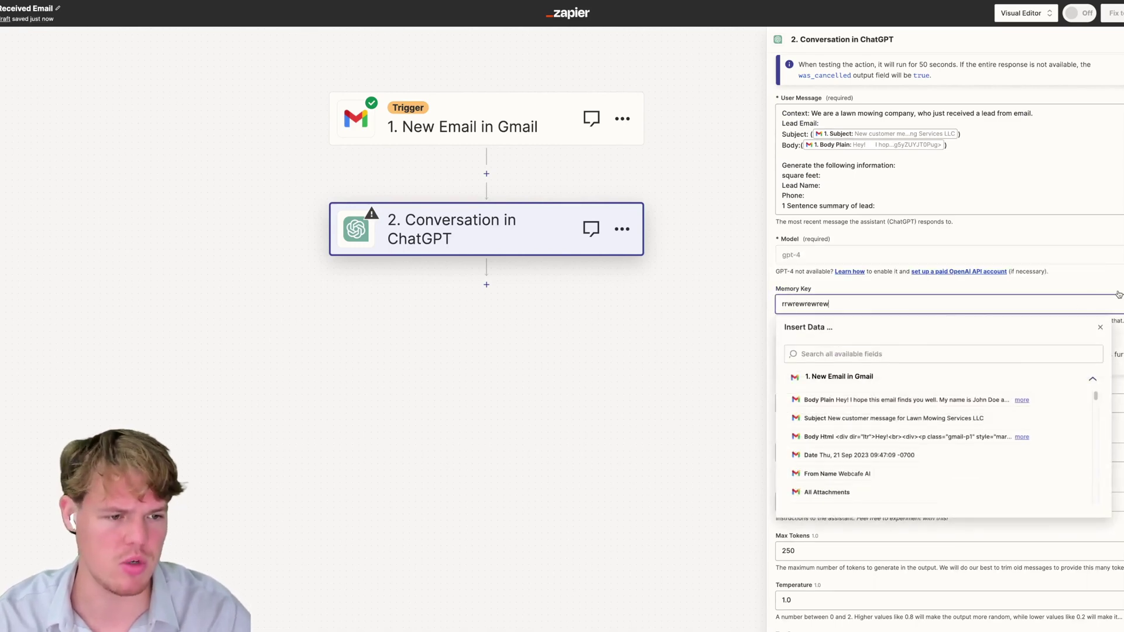
pyautogui.click(1118, 294)
pyautogui.scroll(-2, 1033, 311)
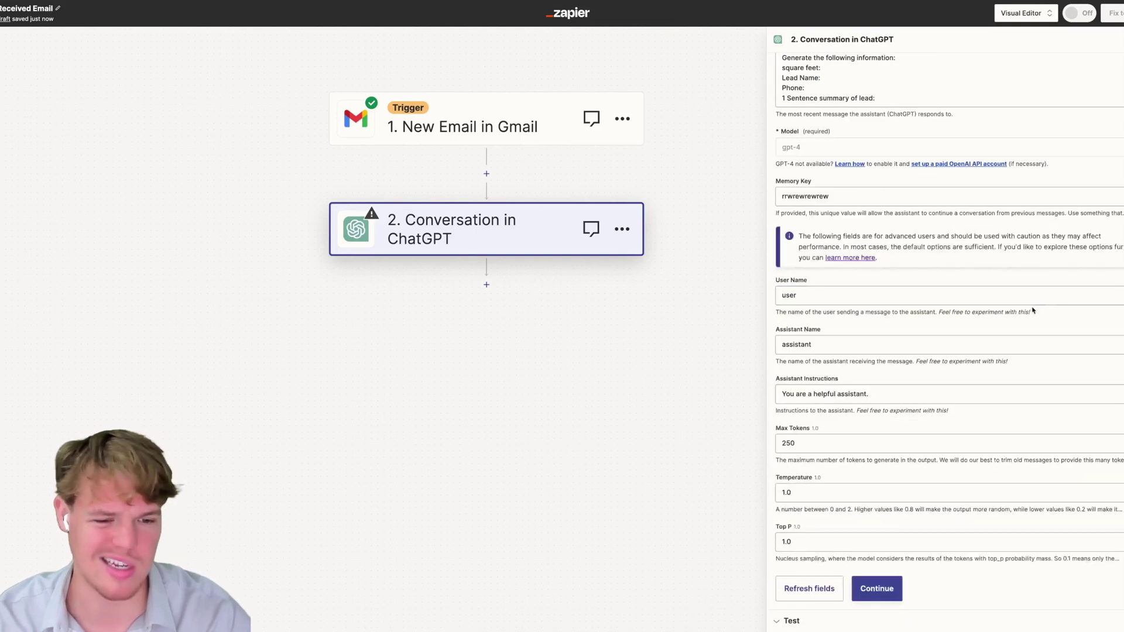
pyautogui.click(900, 587)
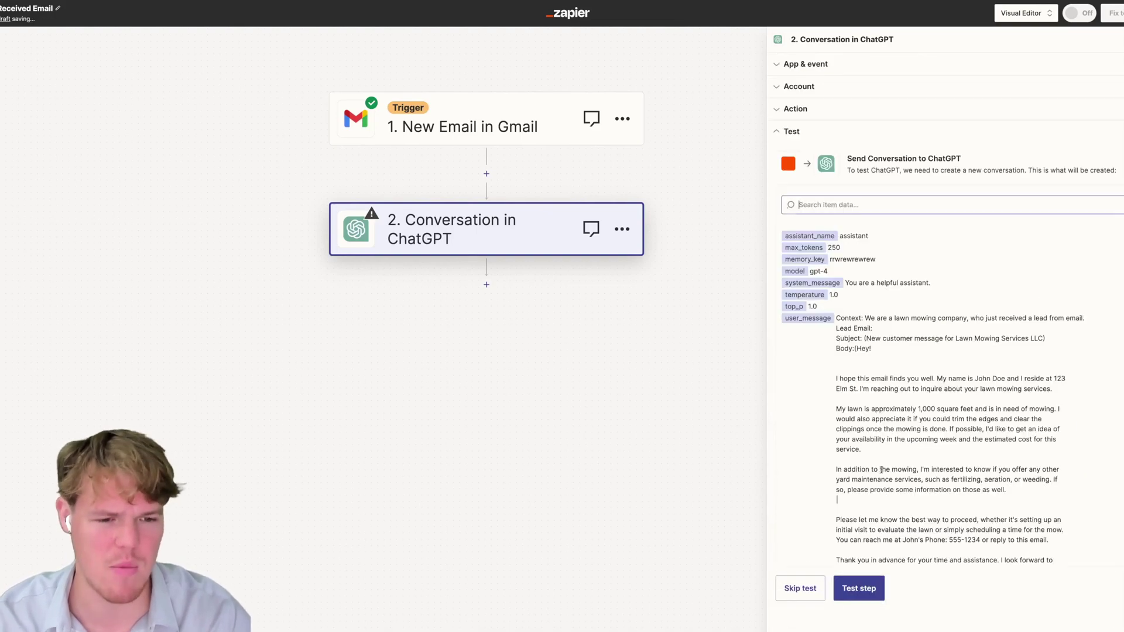
# - Test the ChatGPT step and review the response content for the requested lead details
pyautogui.click(858, 587)
pyautogui.scroll(-5, 891, 347)
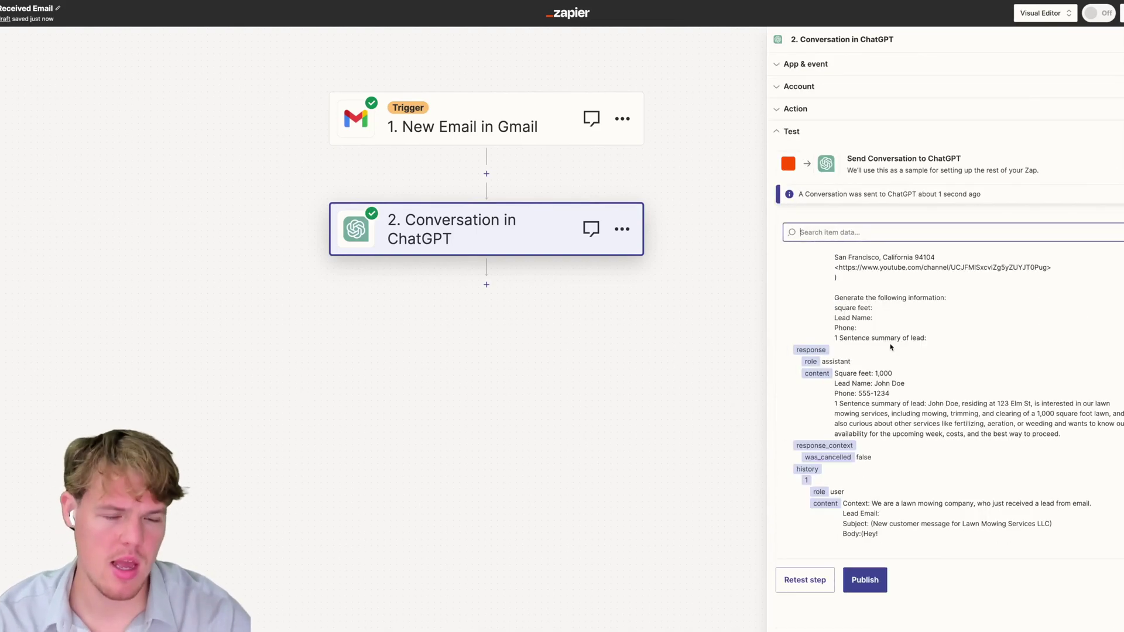
pyautogui.moveTo(1078, 436); pyautogui.dragTo(835, 403)
pyautogui.click(941, 391)
pyautogui.moveTo(903, 395); pyautogui.dragTo(852, 372)
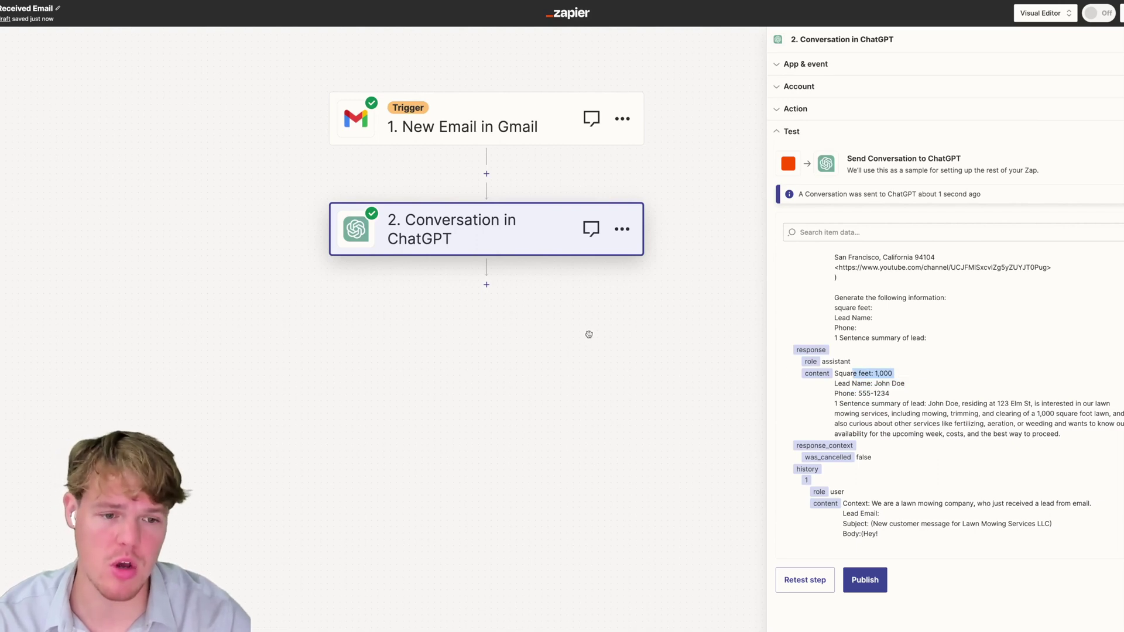
# - Add Formatter by Zapier as step 3 with the Numbers event and continue to its action fields
pyautogui.click(486, 284)
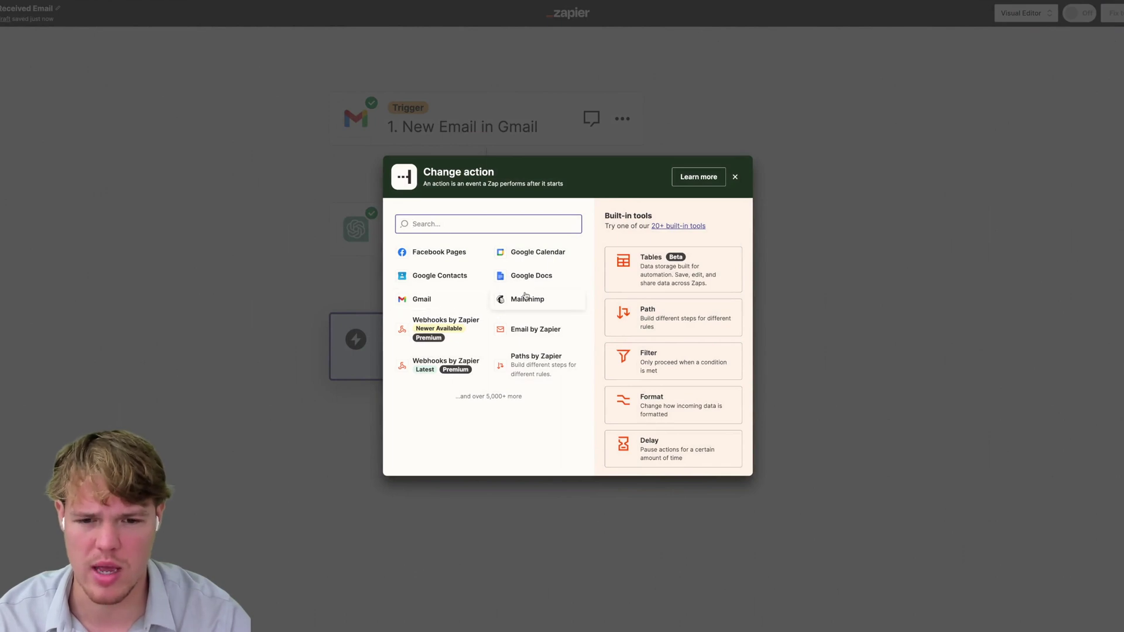
pyautogui.click(667, 395)
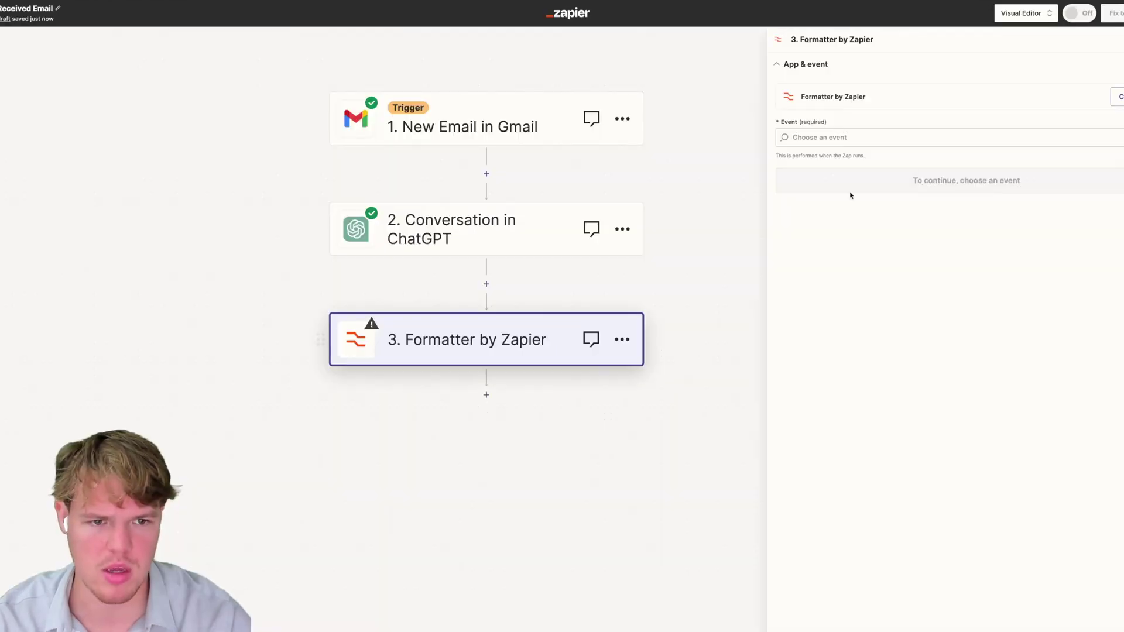
pyautogui.click(849, 140)
pyautogui.click(843, 211)
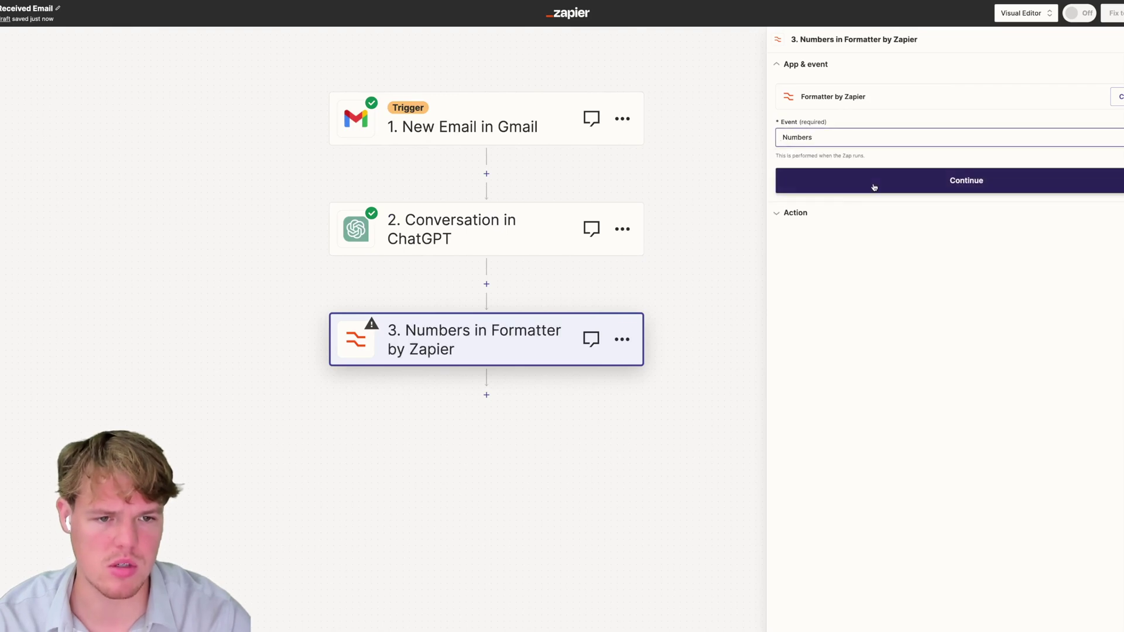
pyautogui.click(871, 184)
# - Set the Formatter's Transform to Format Currency and examine the full ChatGPT Reply among the data available for its Input
pyautogui.click(833, 128)
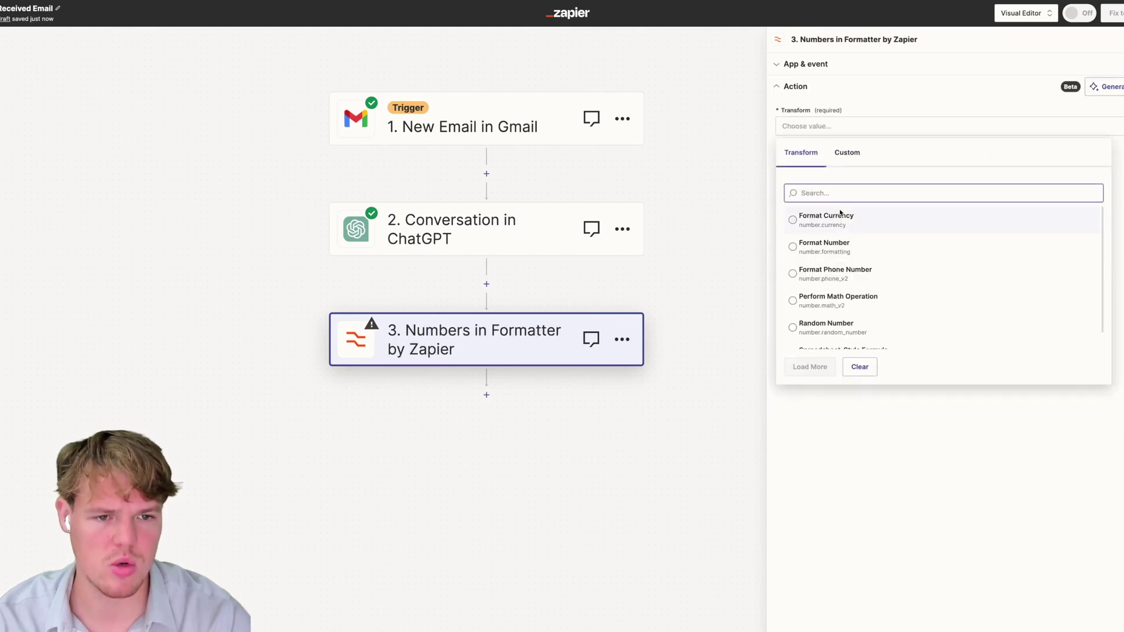
pyautogui.click(841, 215)
pyautogui.click(867, 212)
pyautogui.click(878, 311)
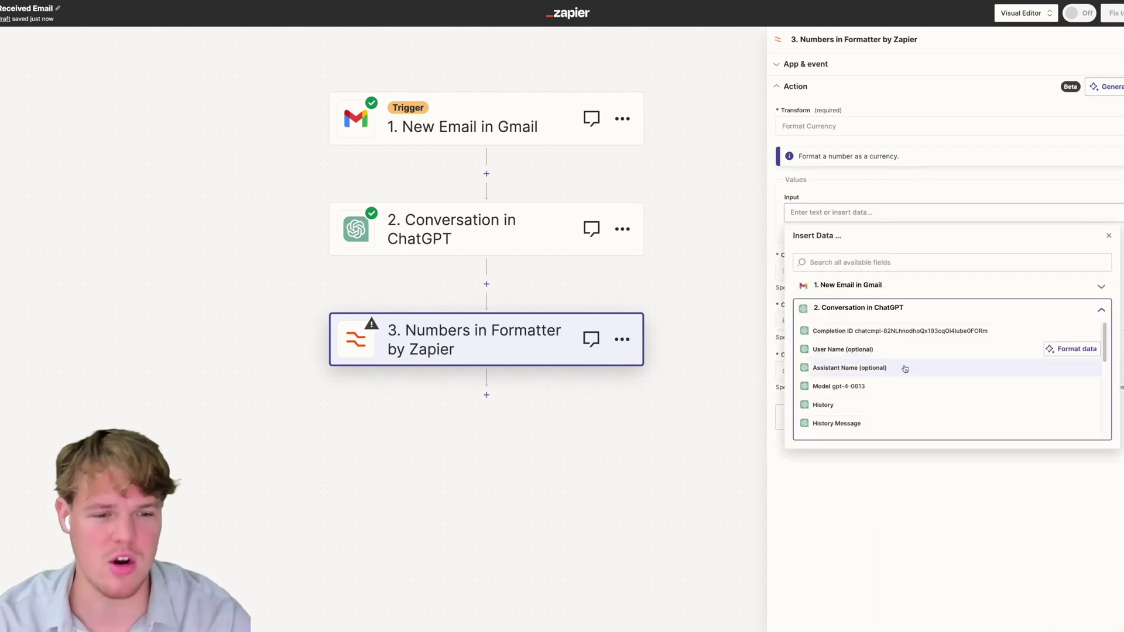
pyautogui.scroll(-3, 903, 372)
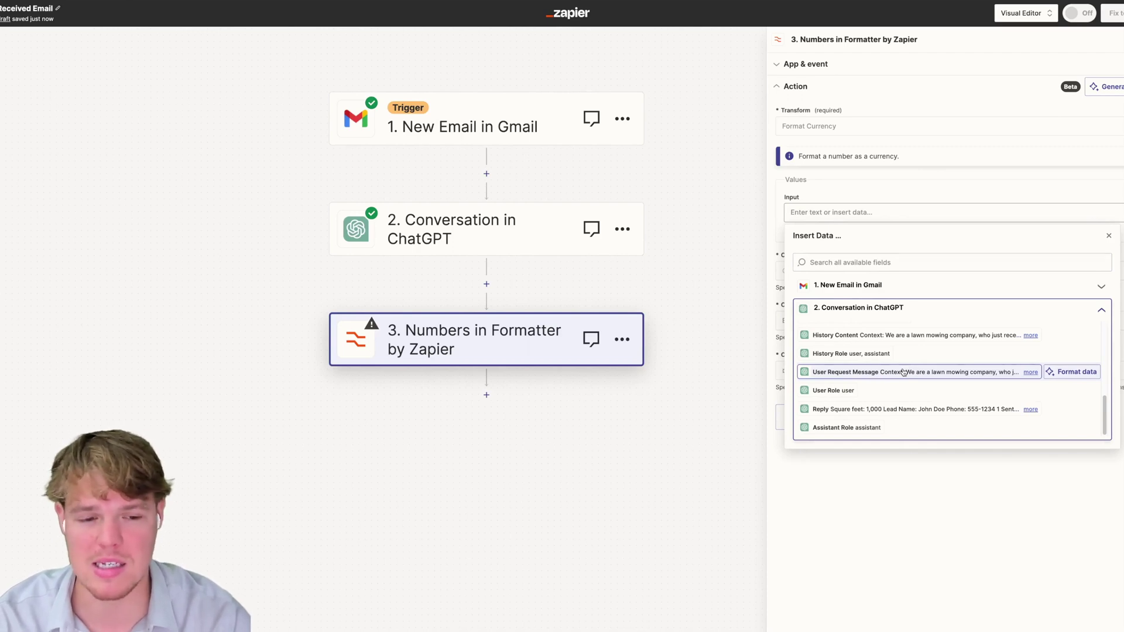
pyautogui.click(1031, 412)
pyautogui.scroll(-1, 936, 387)
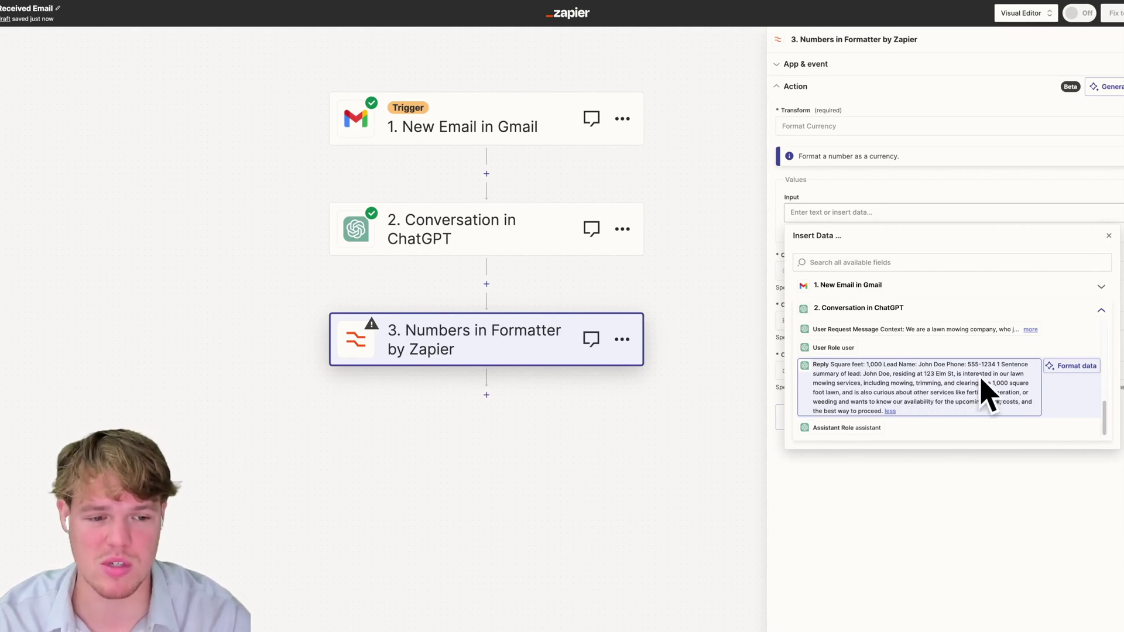
# - Delete the Numbers in Formatter step from the Zap
pyautogui.click(675, 334)
pyautogui.click(621, 338)
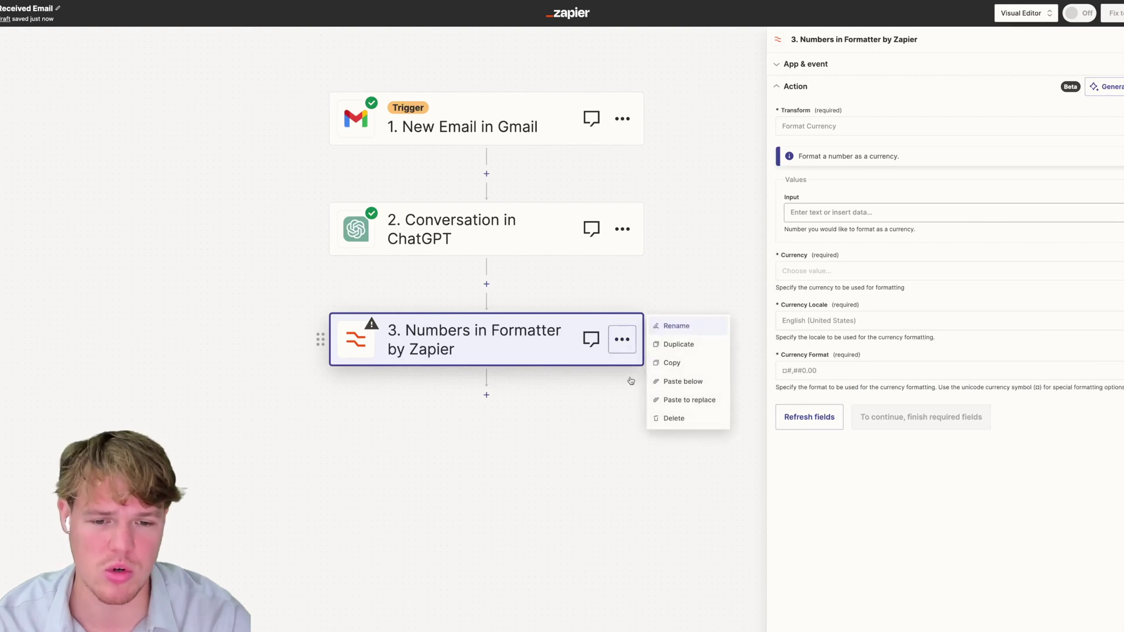
pyautogui.click(665, 419)
pyautogui.click(666, 419)
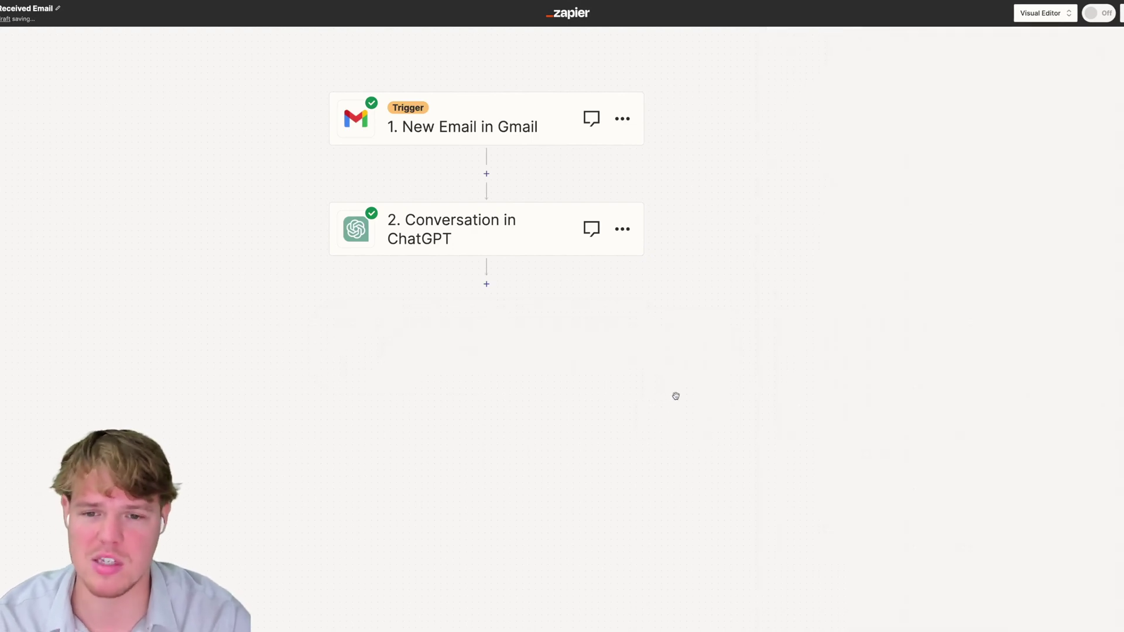
# - Add Sub-Zap by Zapier as step 3 with the Call a Sub-Zap event and continue to its action fields
pyautogui.click(487, 284)
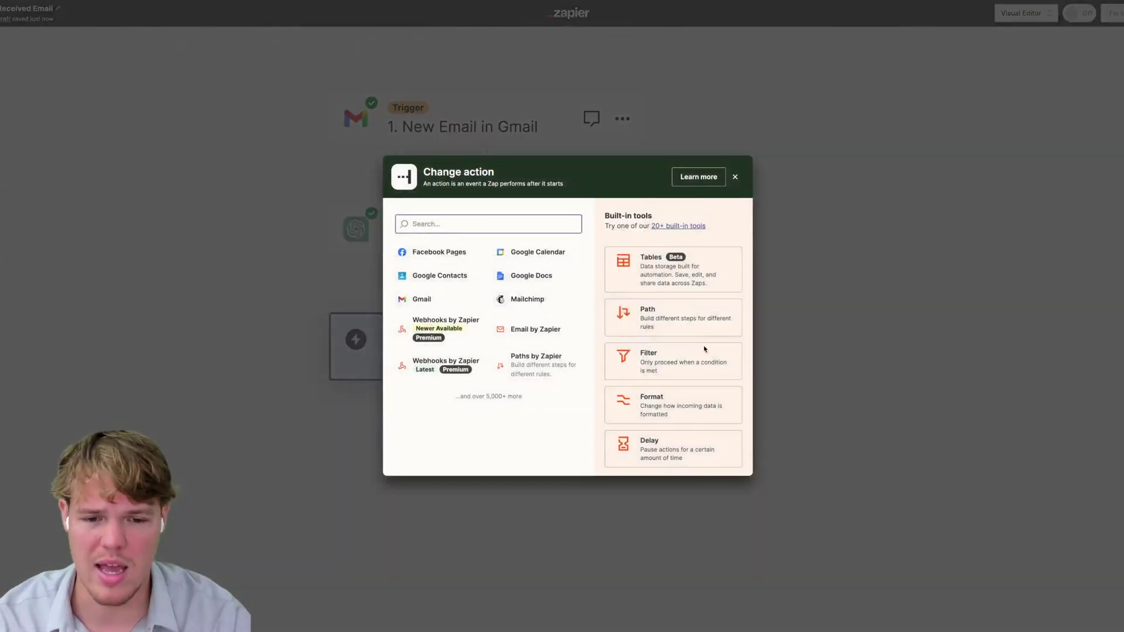
pyautogui.write('chat')
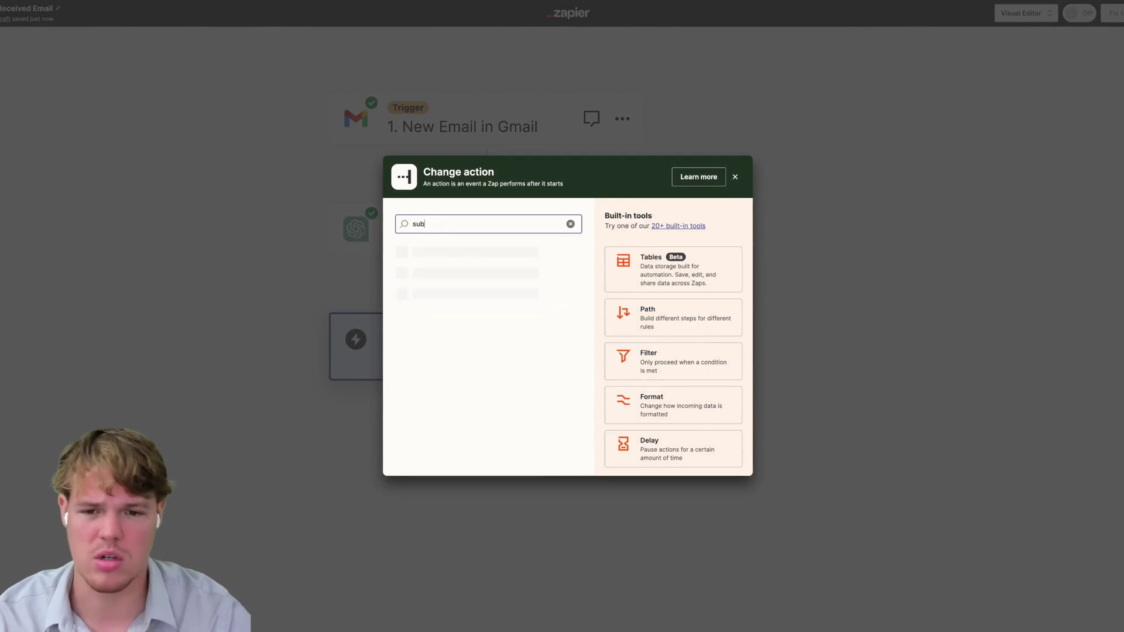
pyautogui.click(500, 254)
pyautogui.click(822, 138)
pyautogui.click(853, 176)
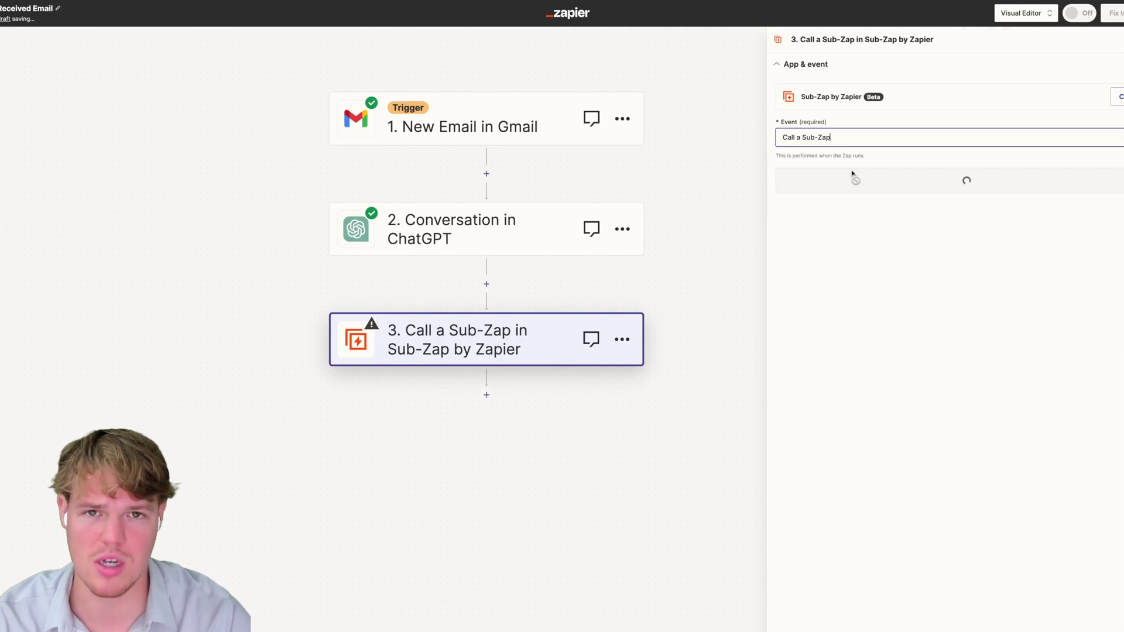
pyautogui.click(856, 177)
# - Choose Formatting ChatGPT Outputs as the Sub-Zap that step 3 calls
pyautogui.click(837, 126)
pyautogui.click(860, 172)
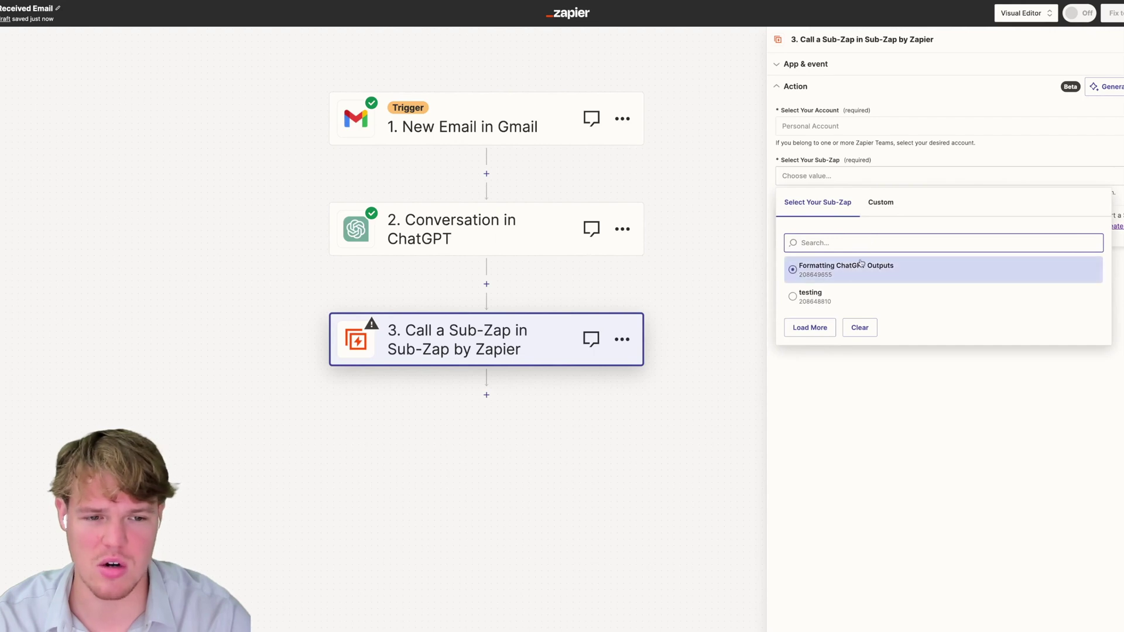
pyautogui.click(851, 270)
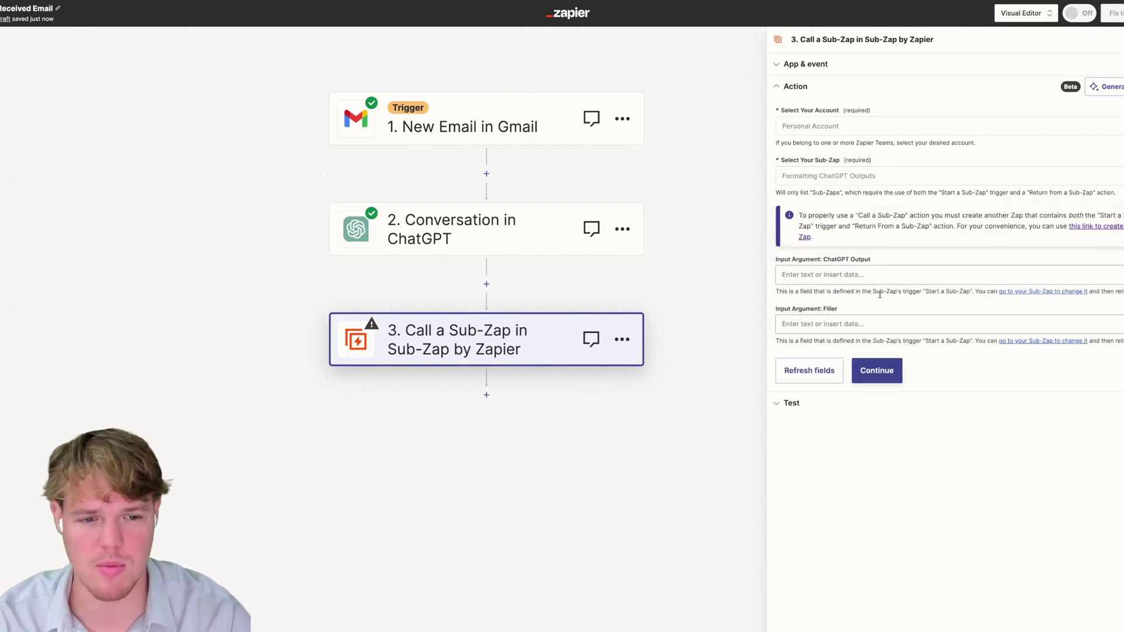
# - Map the ChatGPT Output input argument to the Reply from the Conversation in ChatGPT step
pyautogui.click(851, 274)
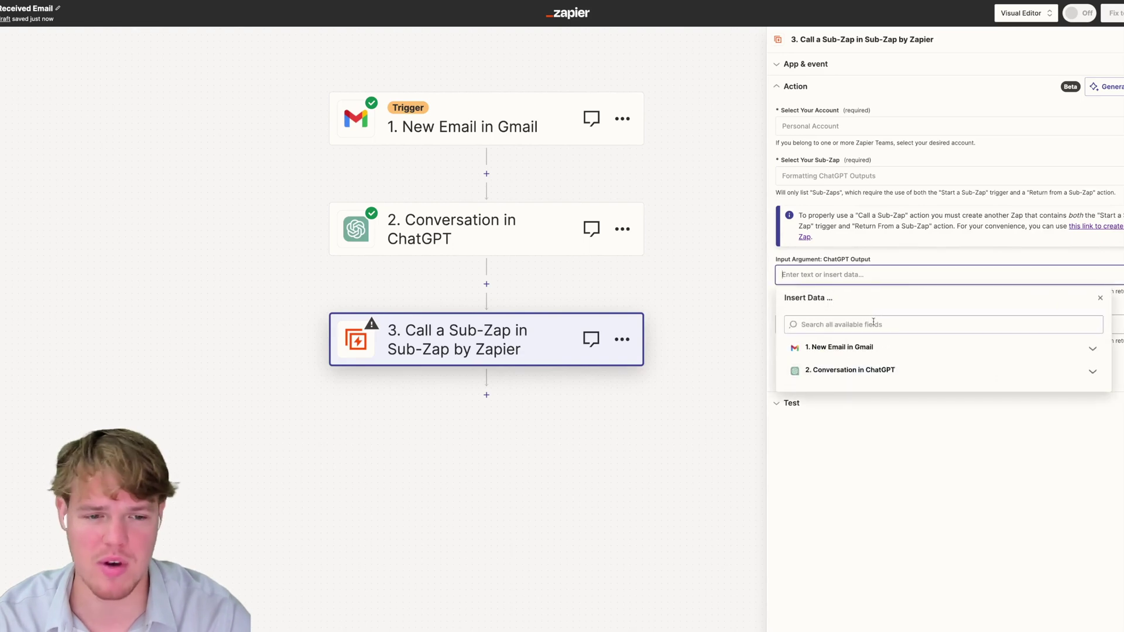
pyautogui.click(864, 367)
pyautogui.scroll(-5, 858, 434)
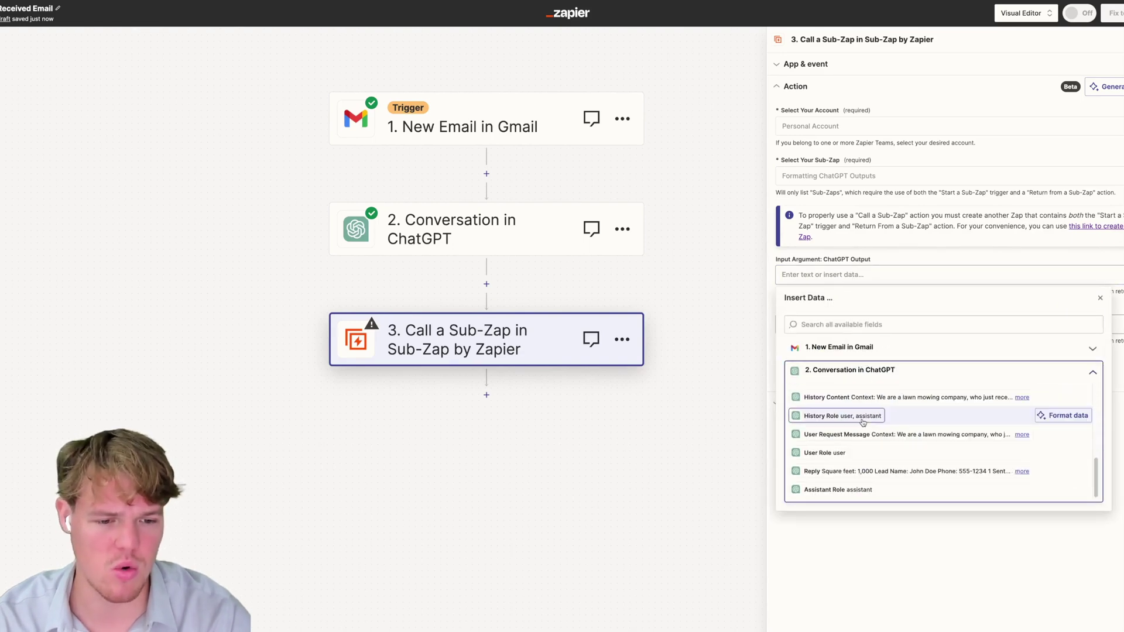
pyautogui.click(913, 471)
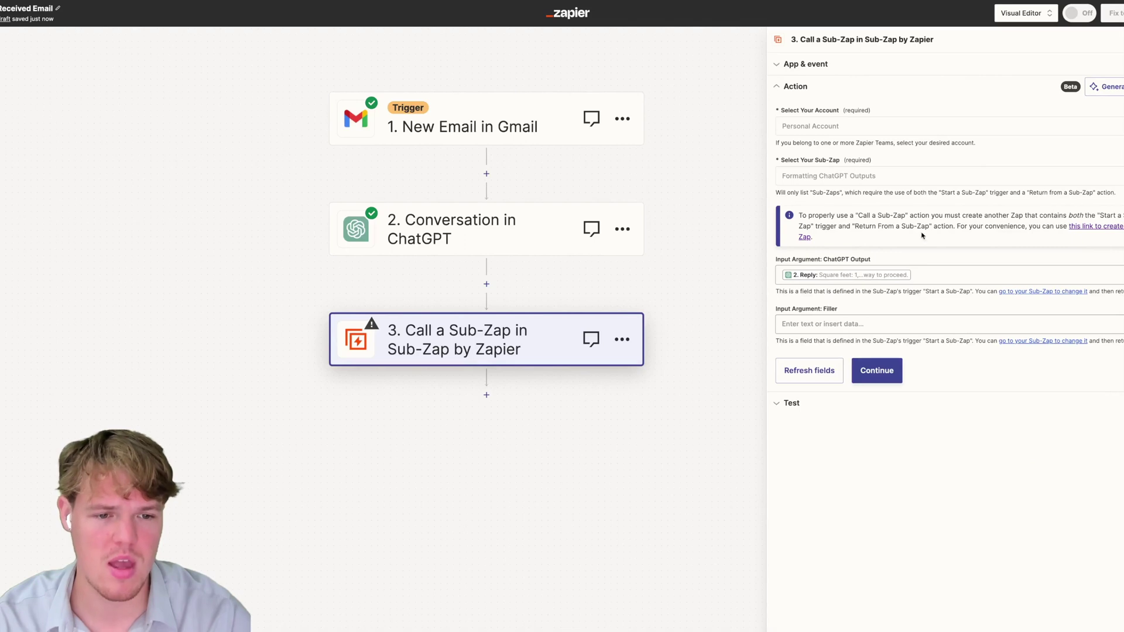
# - Set the Filler input argument to Test and run the test of the Call a Sub-Zap step
pyautogui.click(863, 313)
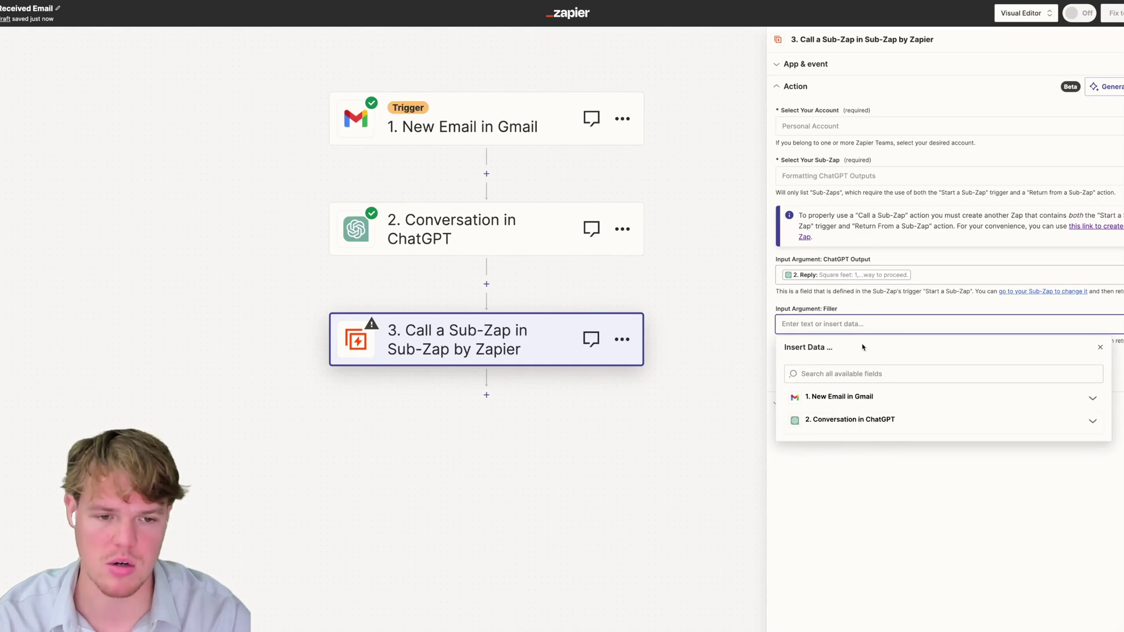
pyautogui.write('Test')
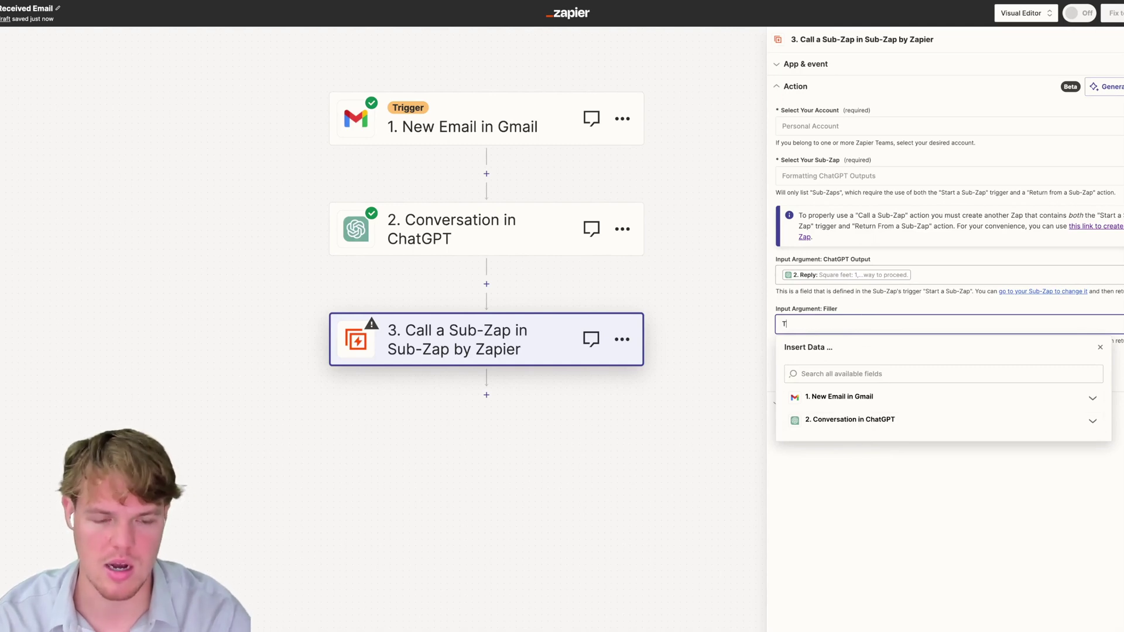
pyautogui.click(915, 490)
pyautogui.click(894, 369)
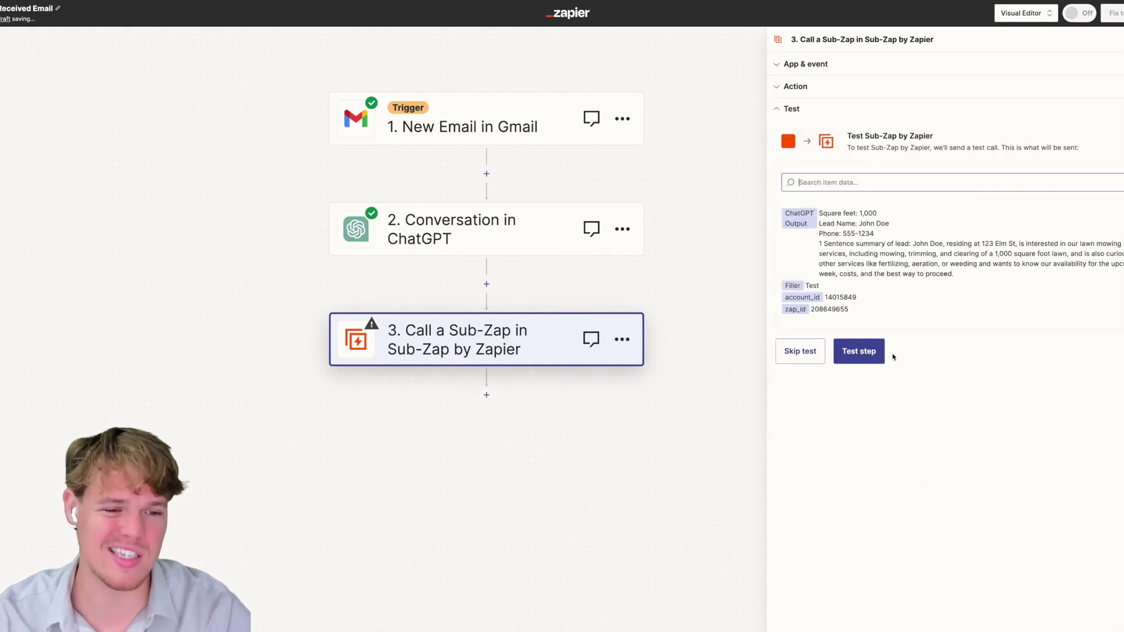
pyautogui.click(876, 353)
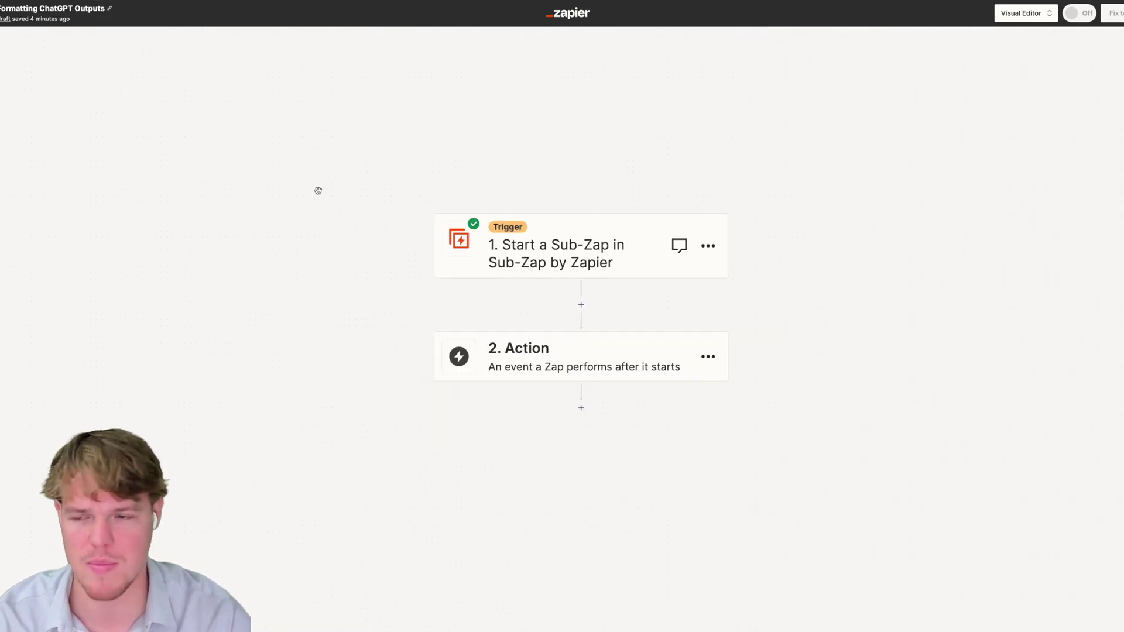
# - In the Formatting ChatGPT Outputs Zap, continue through the Start a Sub-Zap trigger and find new test records
pyautogui.click(639, 198)
pyautogui.click(842, 180)
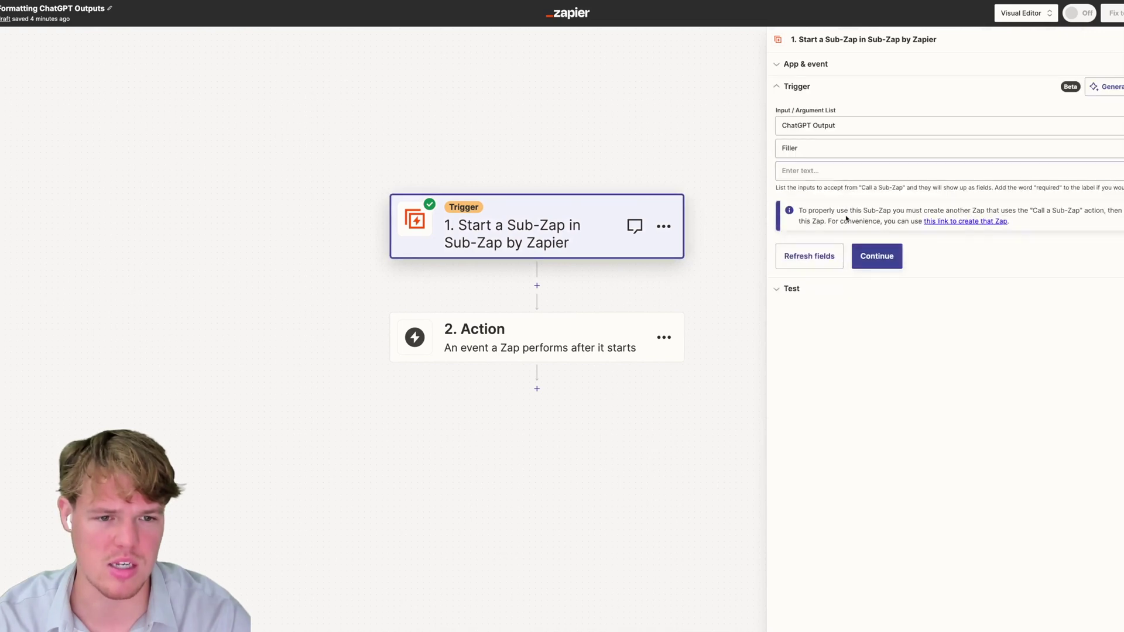
pyautogui.click(852, 251)
pyautogui.click(842, 343)
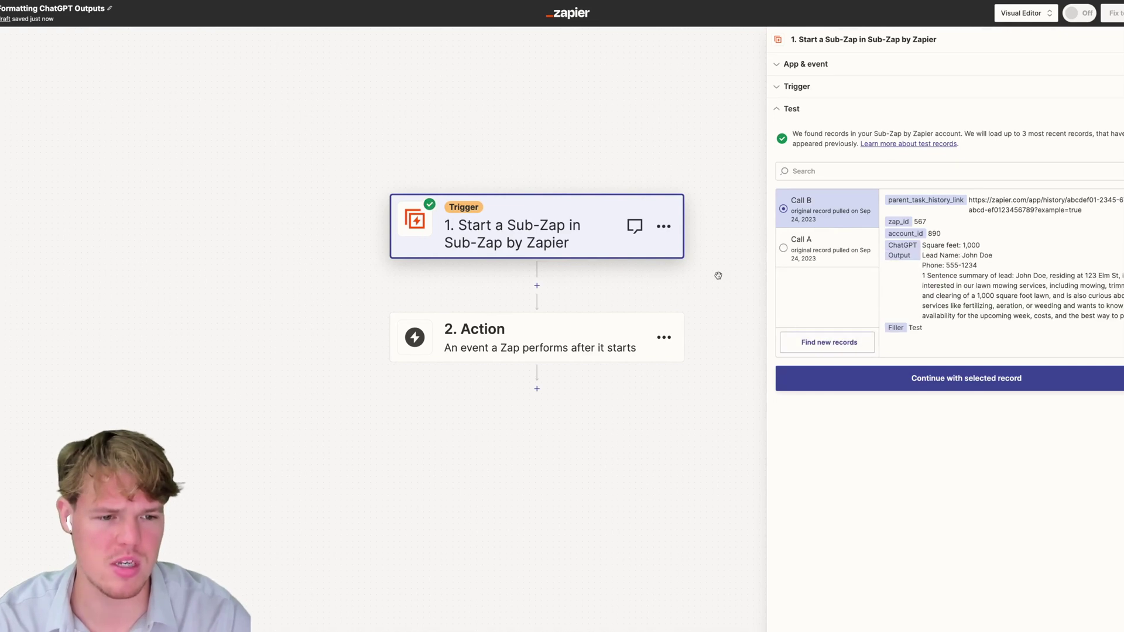
# - Set step 2 to Formatter by Zapier with the Text event and continue to its action fields
pyautogui.click(513, 332)
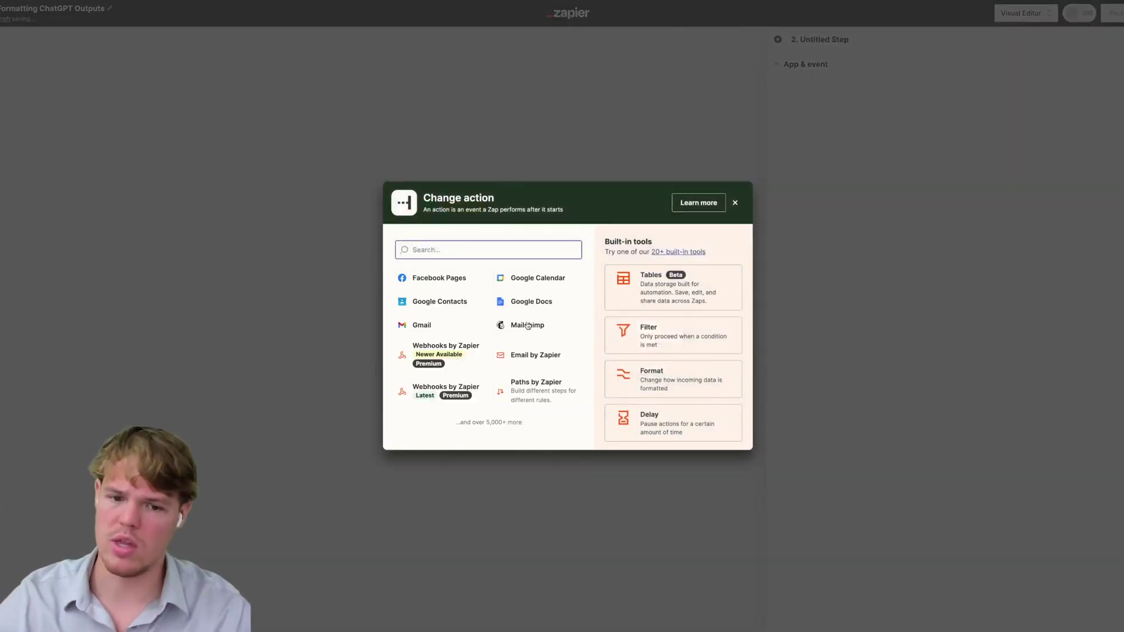
pyautogui.click(674, 391)
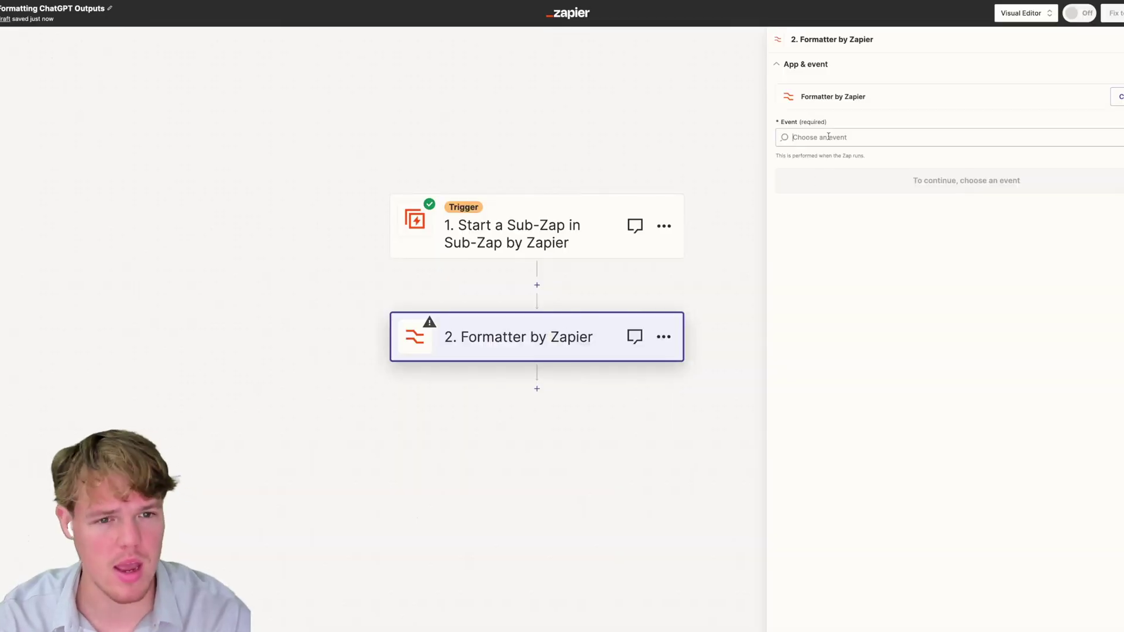
pyautogui.click(828, 136)
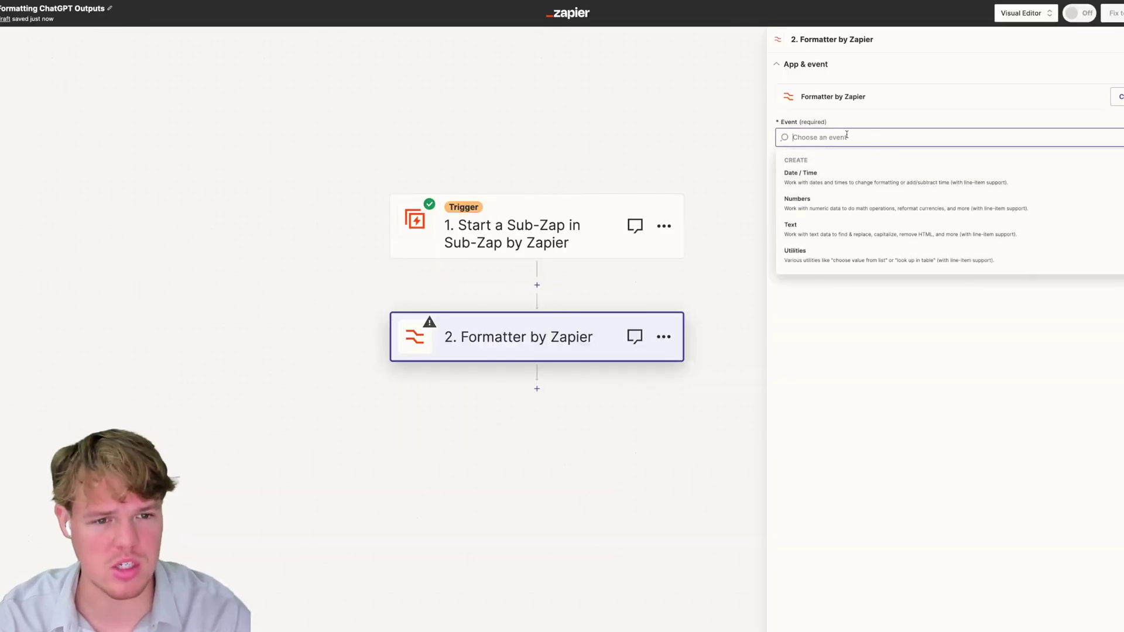
pyautogui.click(829, 227)
pyautogui.click(871, 186)
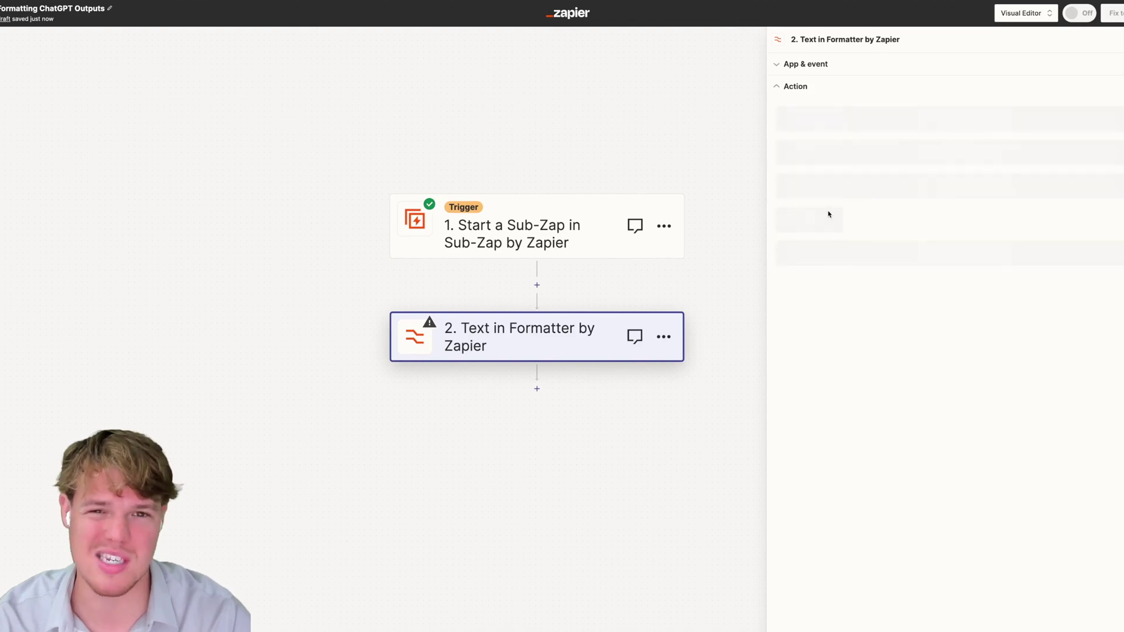
# - Set the Formatter's Transform to Split Text and its Input to the trigger's Chat GPT Output
pyautogui.click(847, 130)
pyautogui.write('split')
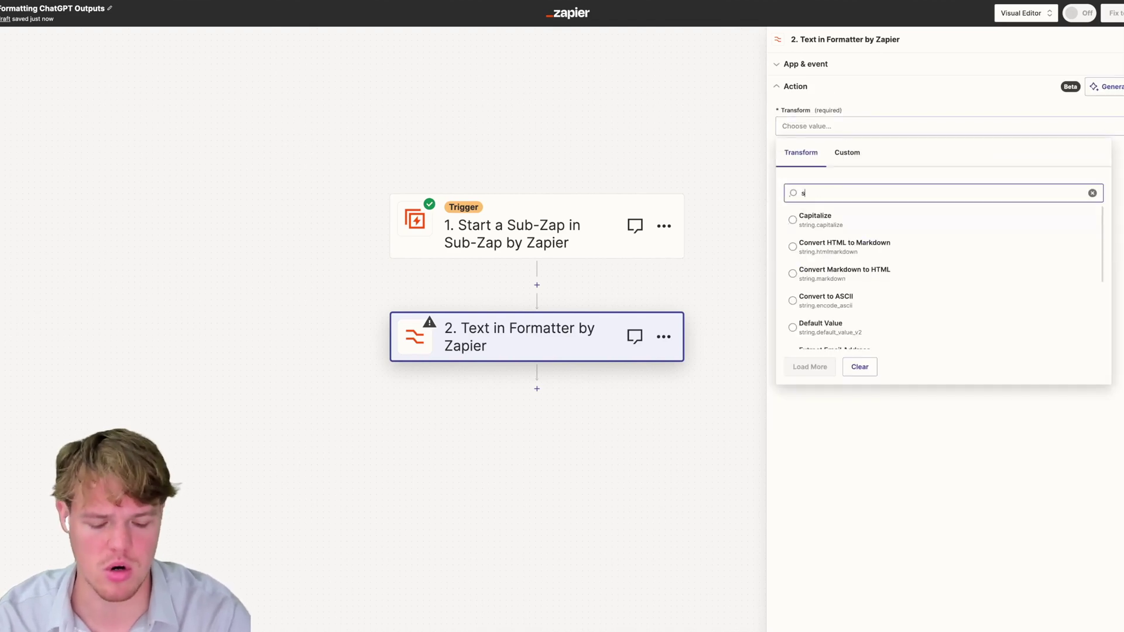
pyautogui.click(842, 227)
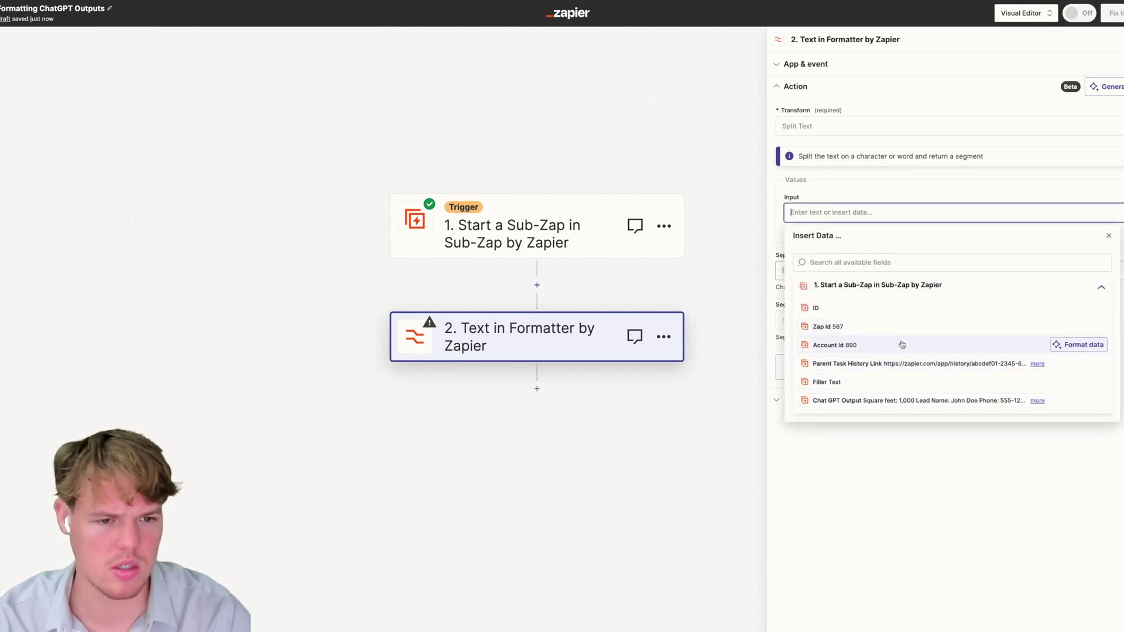
pyautogui.click(913, 401)
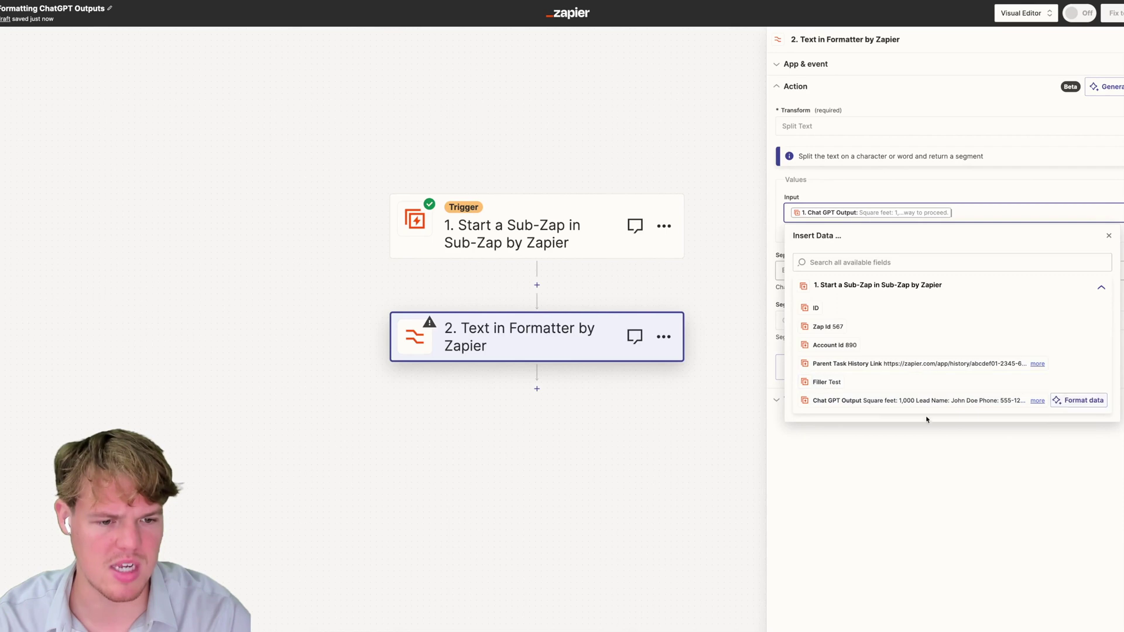
# - Set the Separator to [:newline:] and the Segment Index to All (as Separate Fields)
pyautogui.click(867, 270)
pyautogui.write('[:newline')
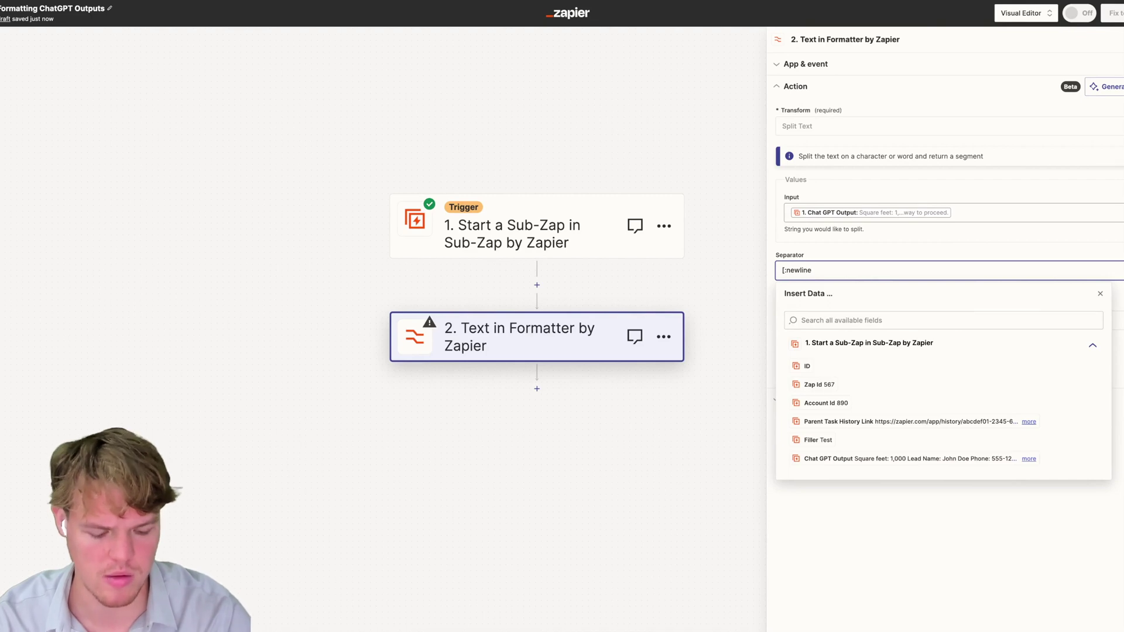
pyautogui.write(':]')
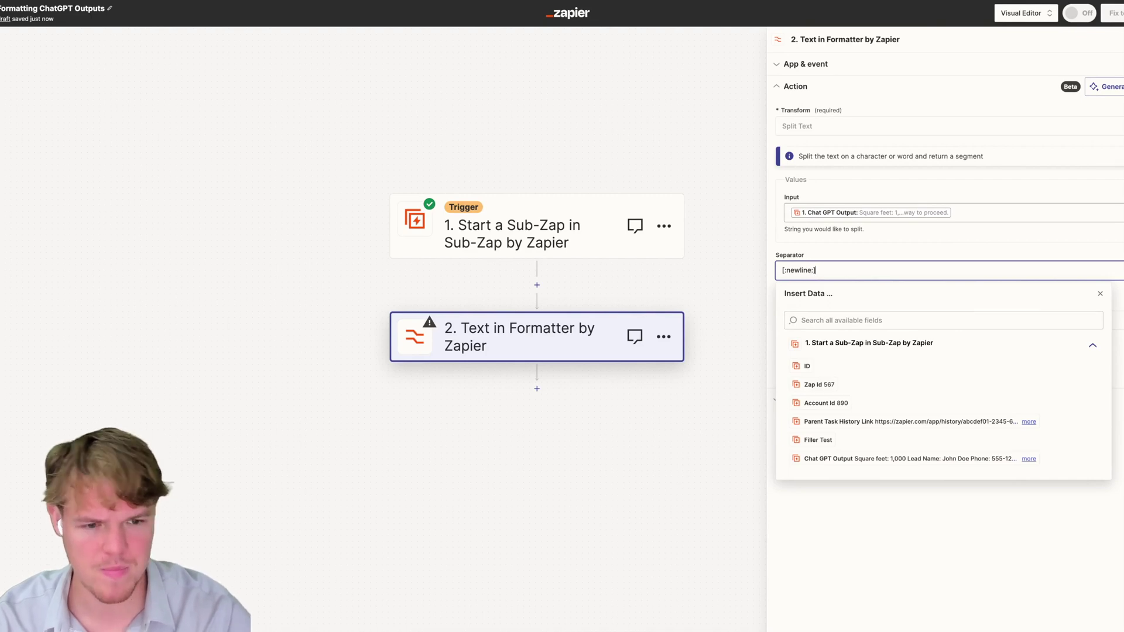
pyautogui.click(903, 488)
pyautogui.click(863, 315)
pyautogui.scroll(-1, 843, 489)
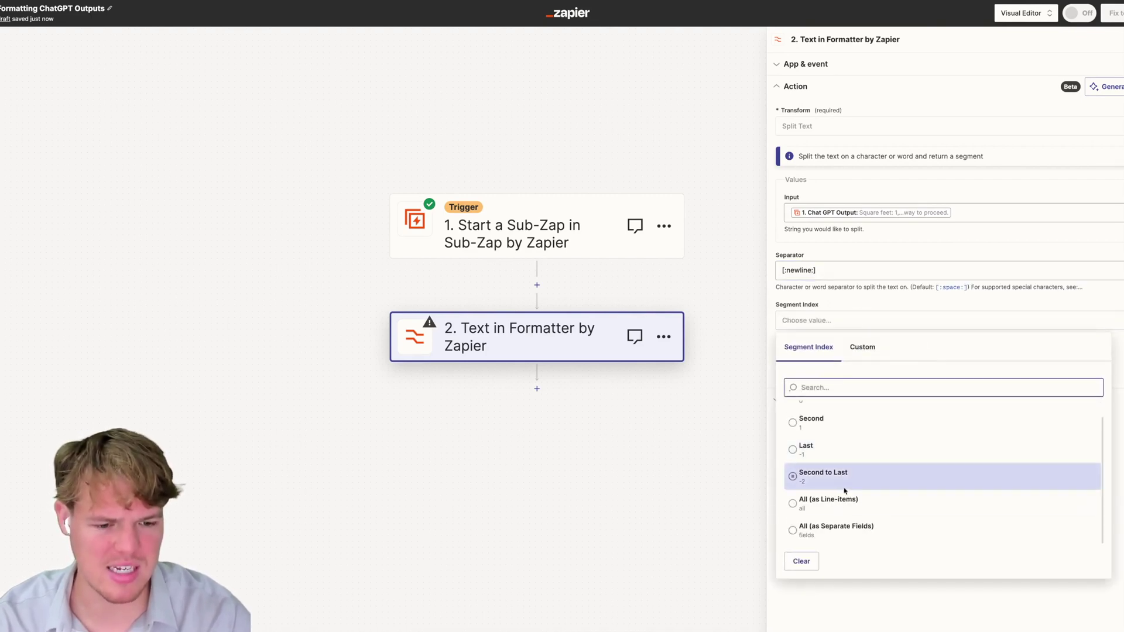
pyautogui.click(854, 518)
# - Test the Split Text step and examine the separate output items it returns
pyautogui.click(877, 367)
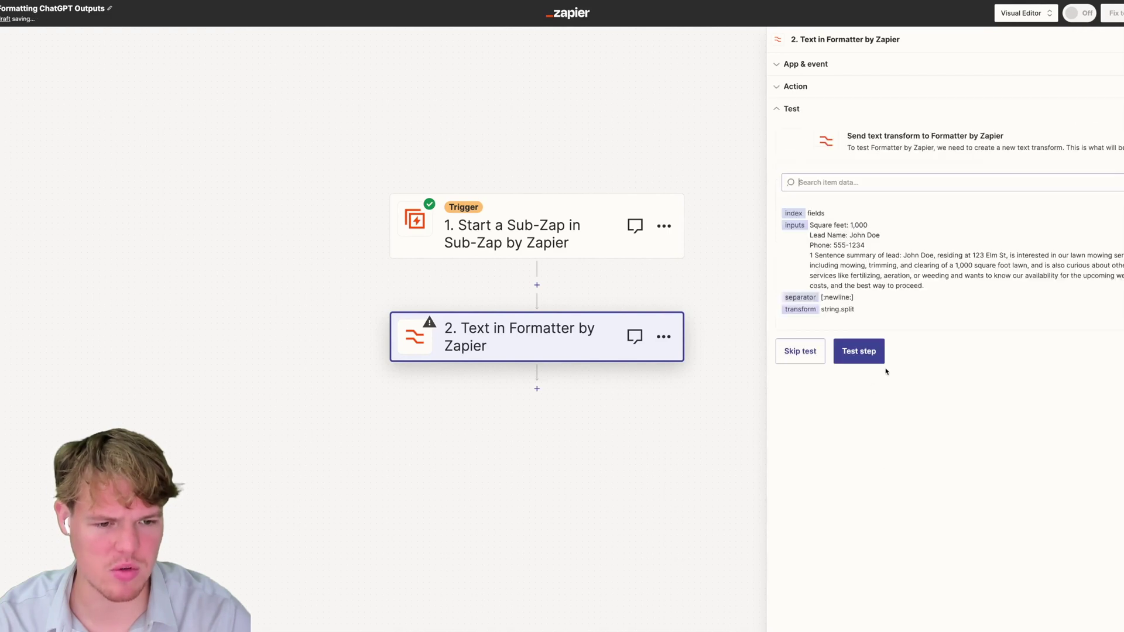
pyautogui.click(858, 352)
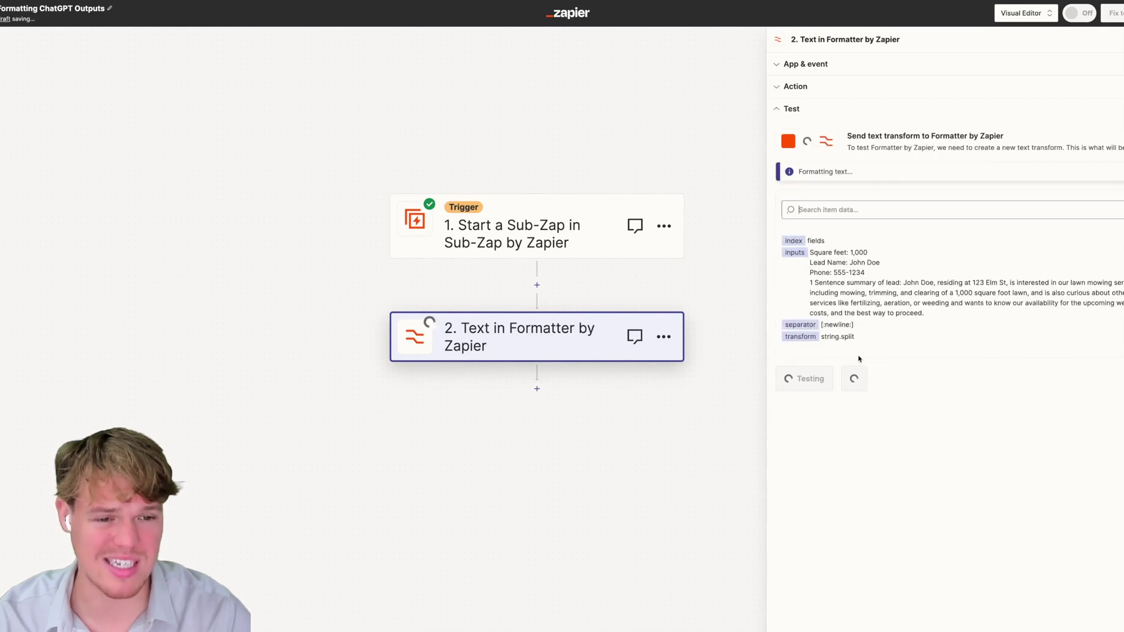
pyautogui.moveTo(1002, 306); pyautogui.dragTo(831, 249)
pyautogui.click(914, 280)
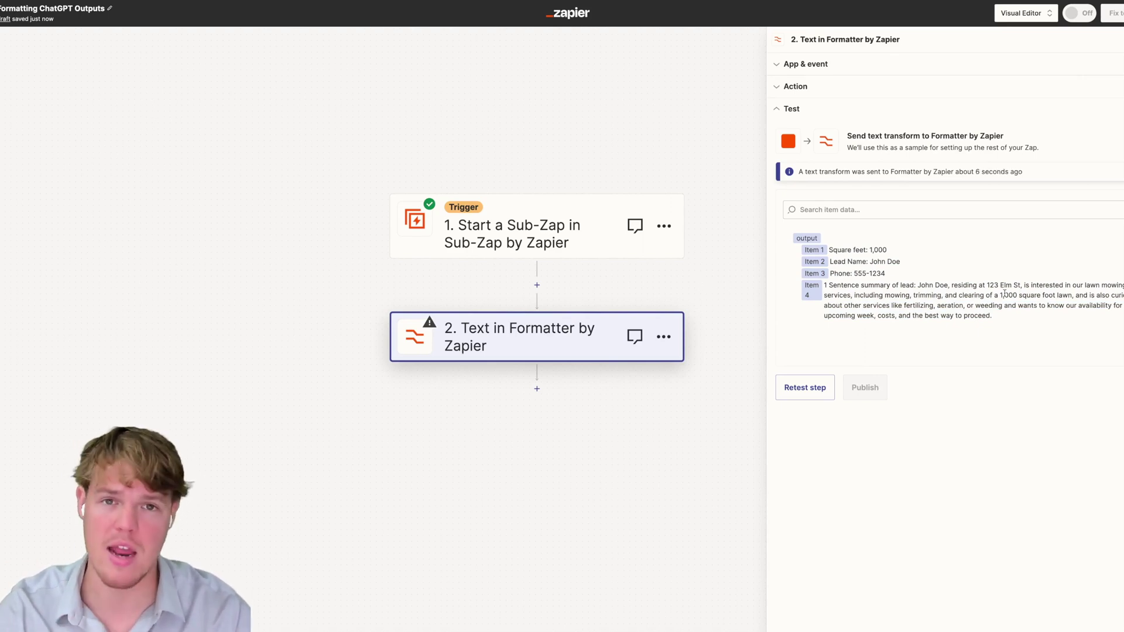
# - Add Formatter by Zapier as step 3 with the Text event and continue to its action fields
pyautogui.click(537, 388)
pyautogui.click(531, 386)
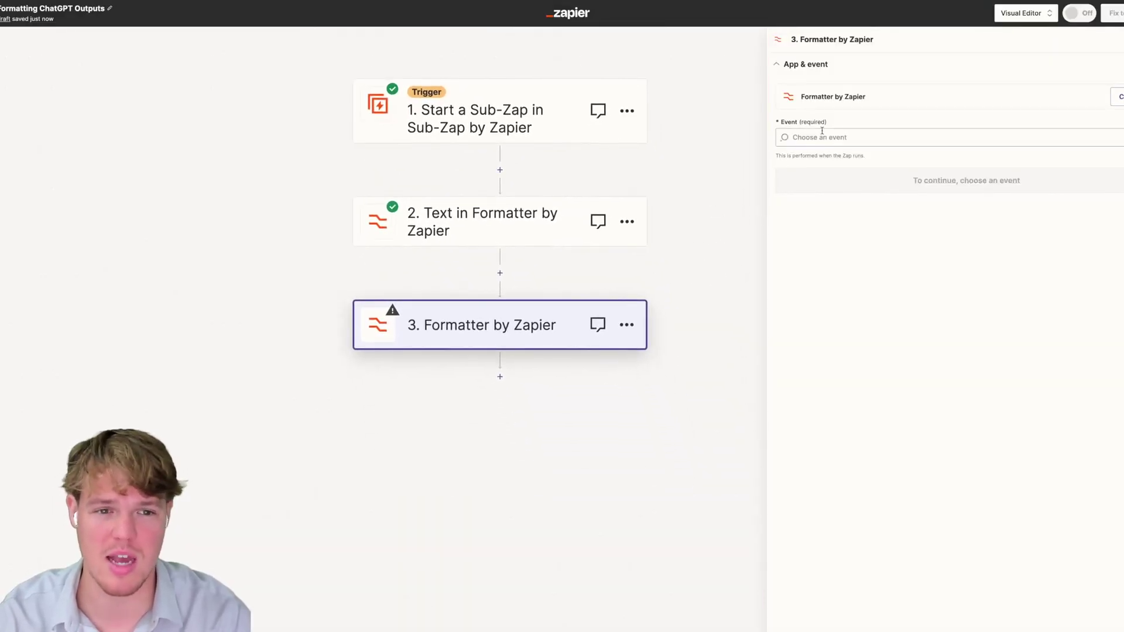
pyautogui.click(820, 138)
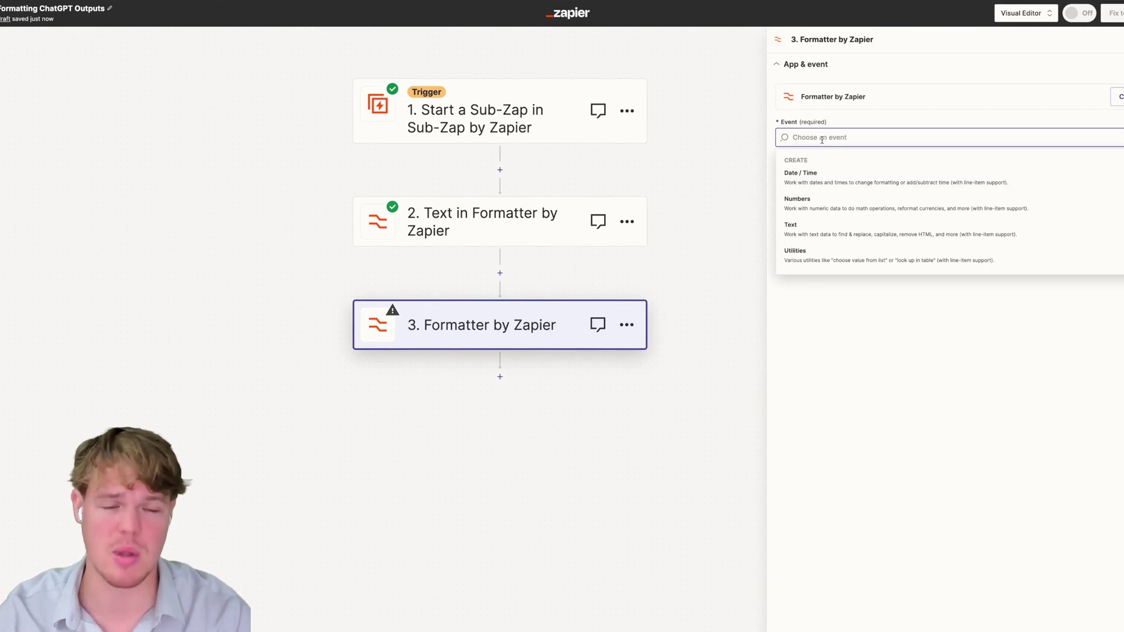
pyautogui.click(828, 229)
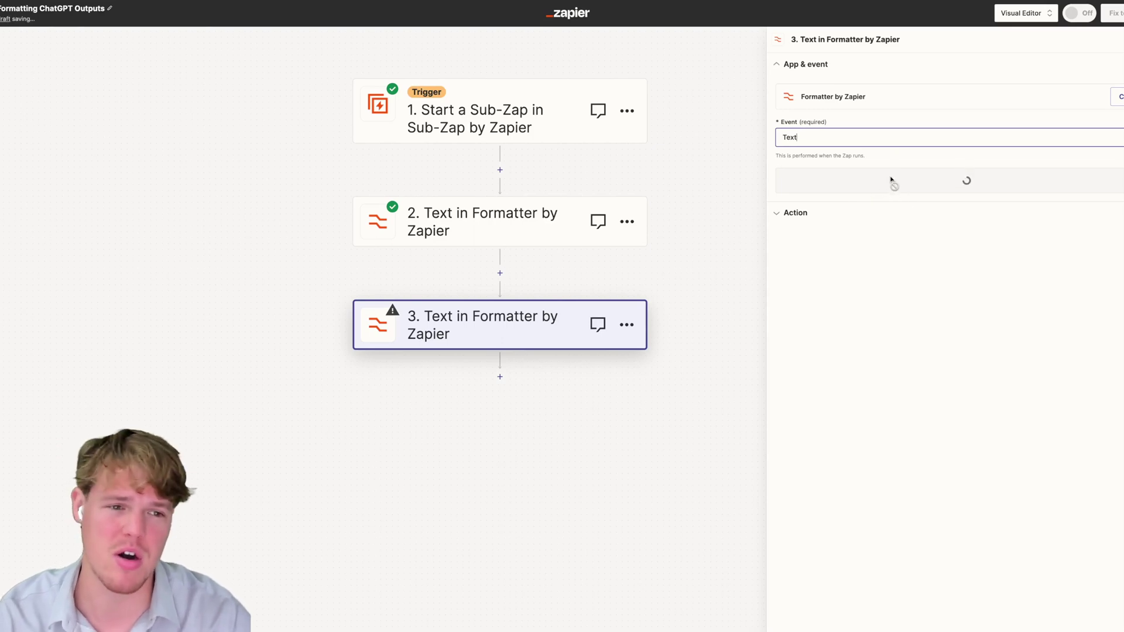
pyautogui.click(858, 187)
# - Set step 3's Transform to Replace and its Input to Output Item 4 from the Split Text step
pyautogui.click(846, 124)
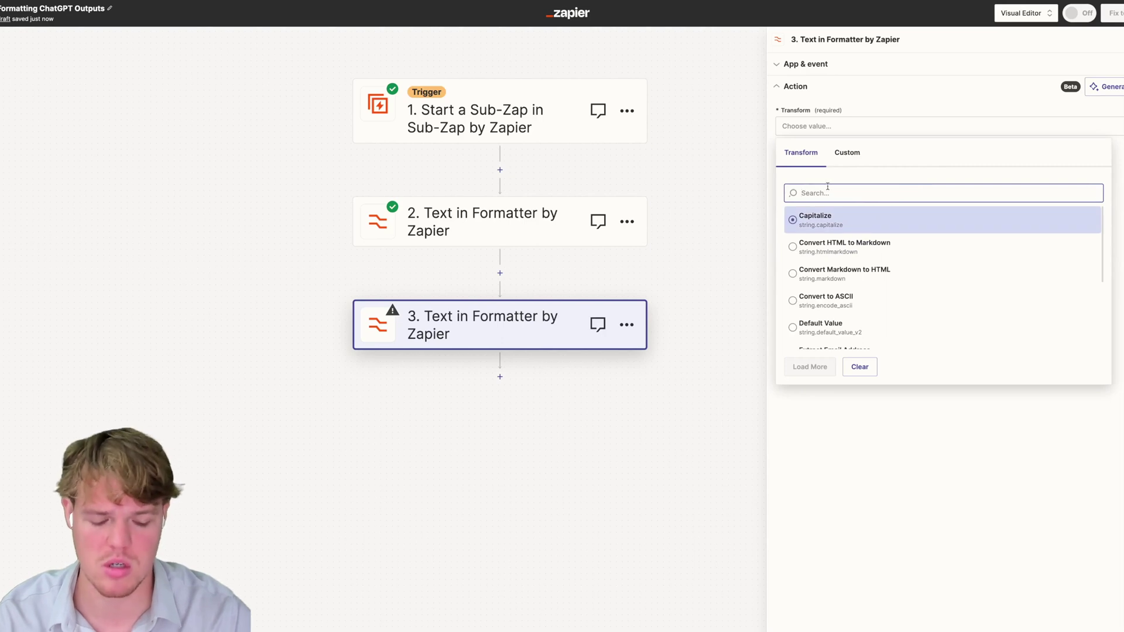
pyautogui.write('repla')
pyautogui.click(849, 217)
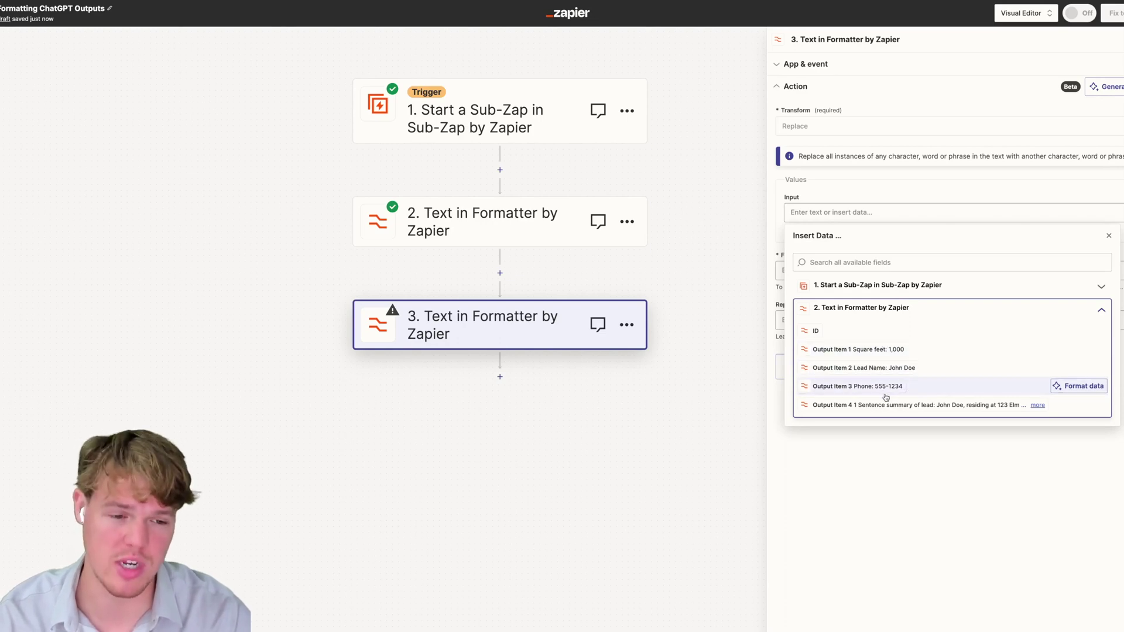
pyautogui.click(882, 413)
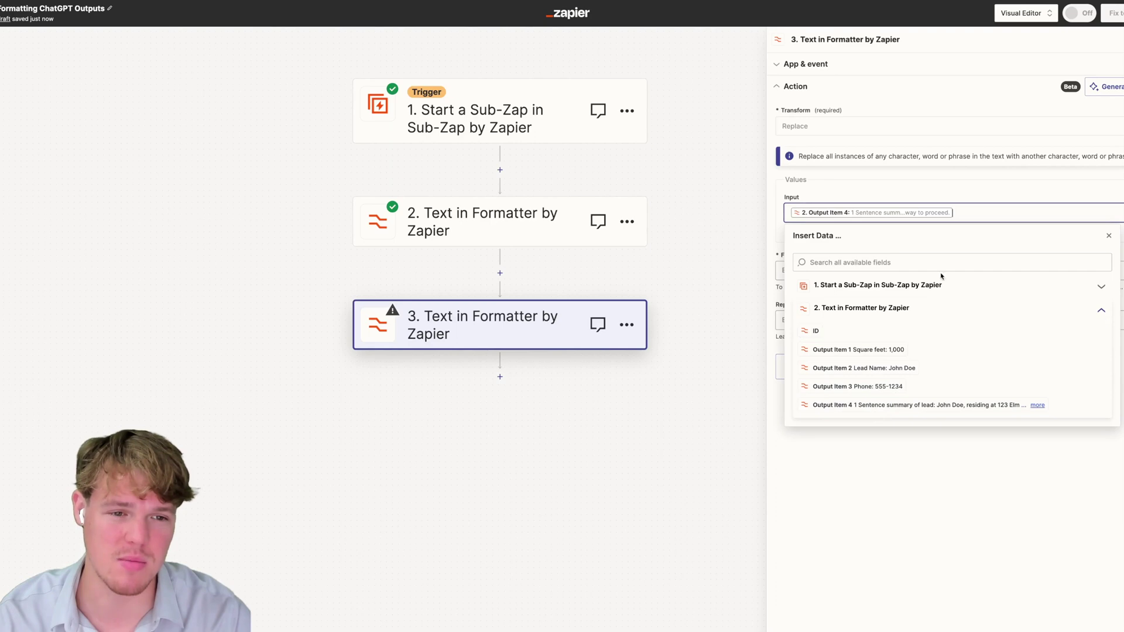
pyautogui.click(986, 196)
pyautogui.click(880, 272)
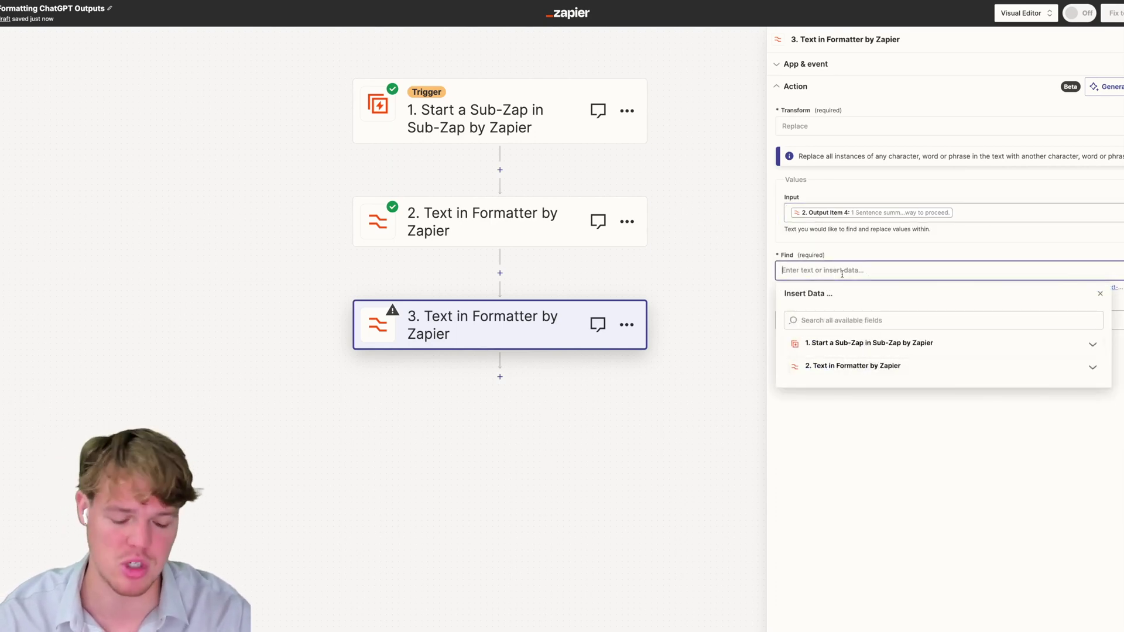
pyautogui.write('"')
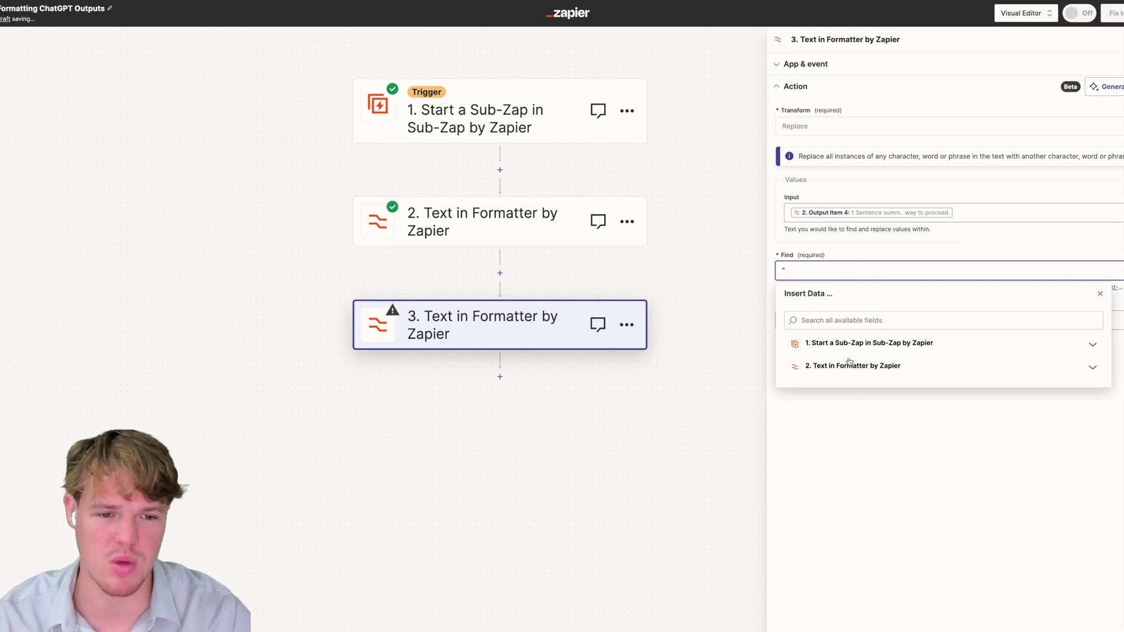
pyautogui.press('Escape')
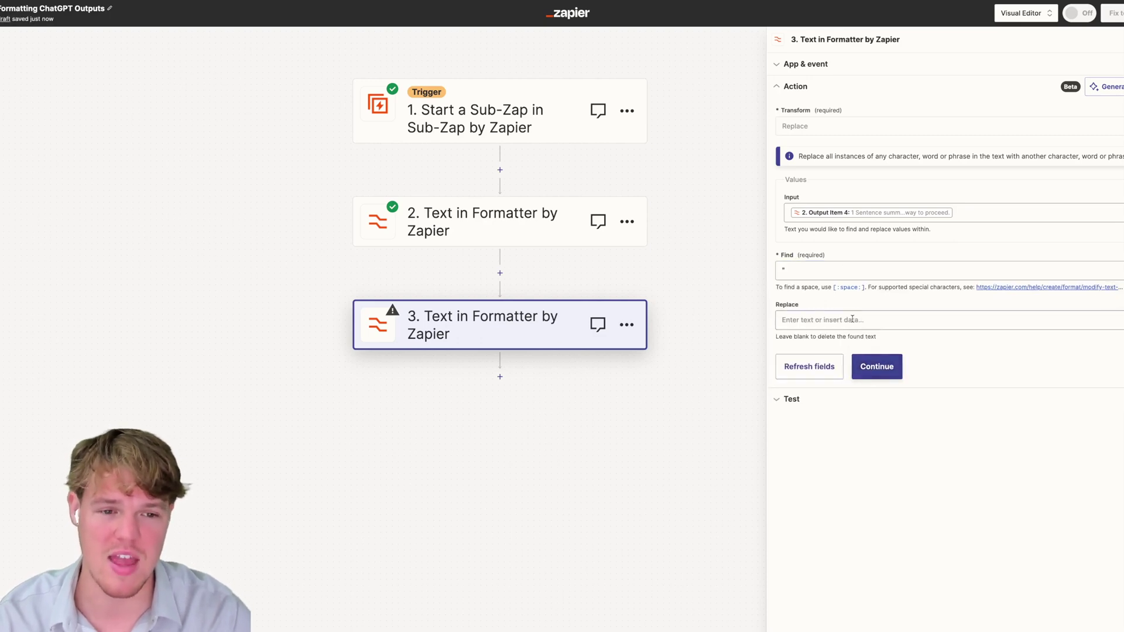
pyautogui.click(872, 321)
pyautogui.click(836, 270)
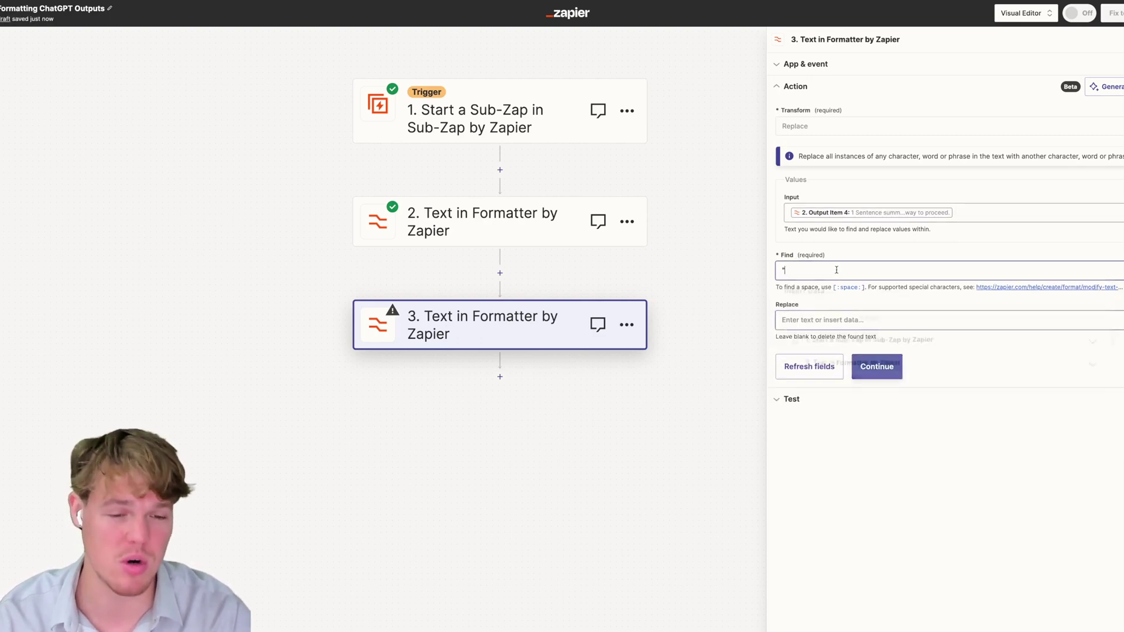
pyautogui.press('BackSpace')
pyautogui.click(943, 421)
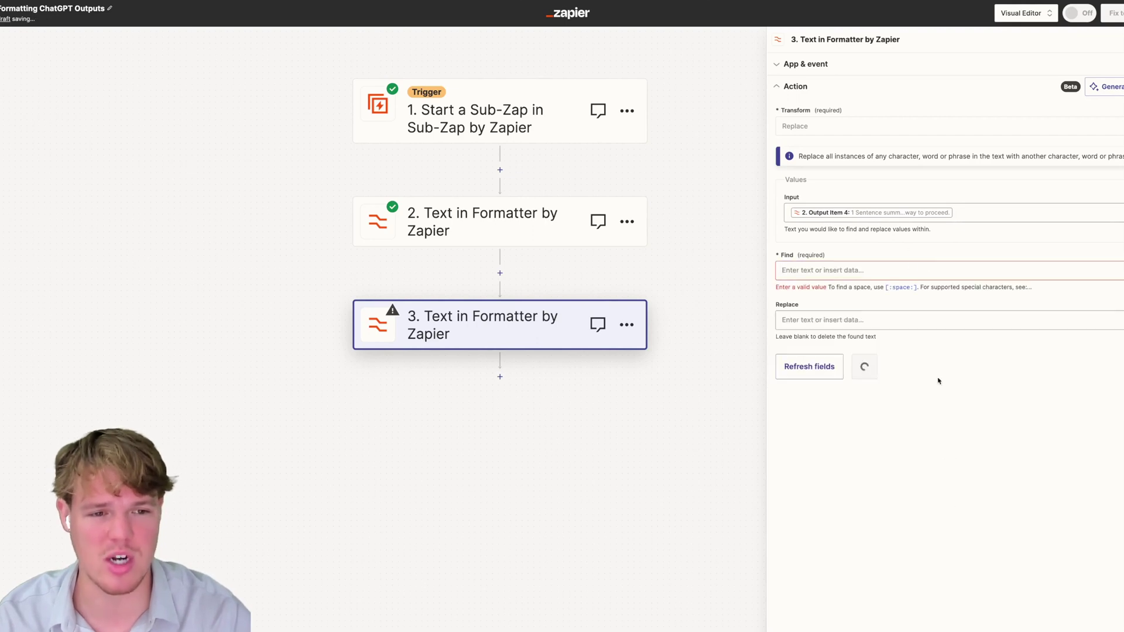
pyautogui.click(905, 215)
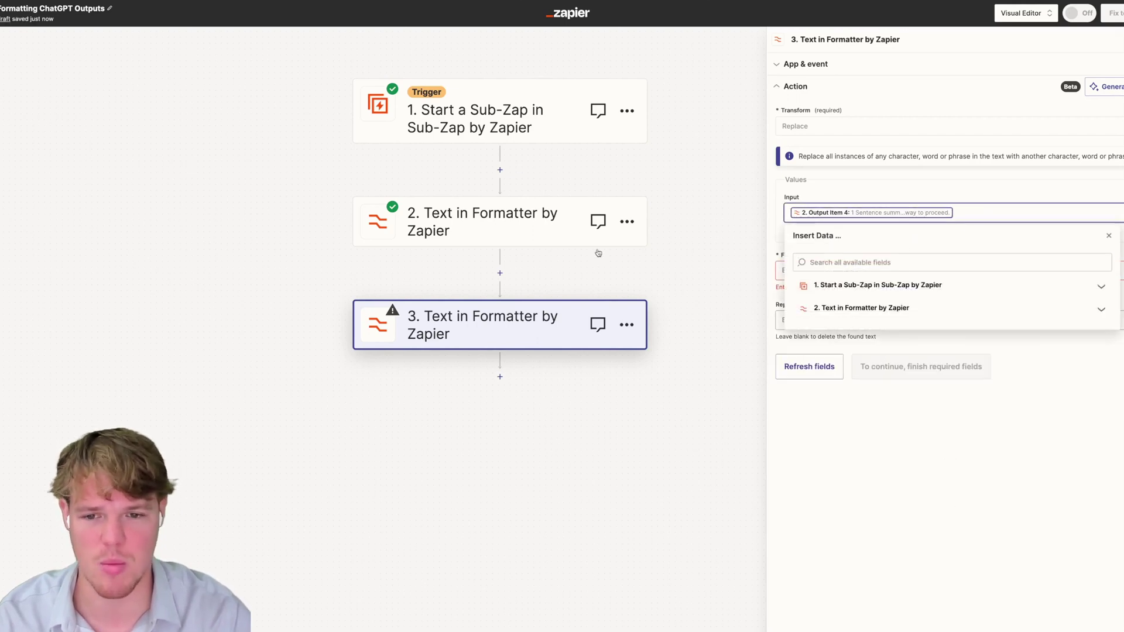
# - Copy the label "1 Sentence summary of lead:" from Item 4 in step 2's test output
pyautogui.click(535, 240)
pyautogui.click(838, 237)
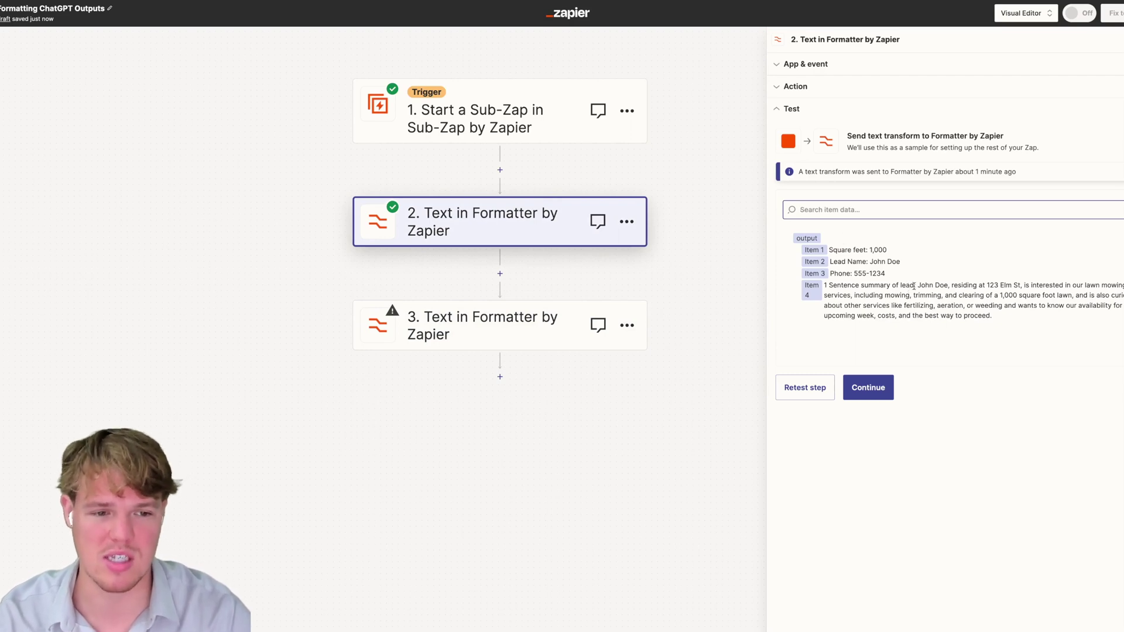
pyautogui.moveTo(914, 287); pyautogui.dragTo(824, 285)
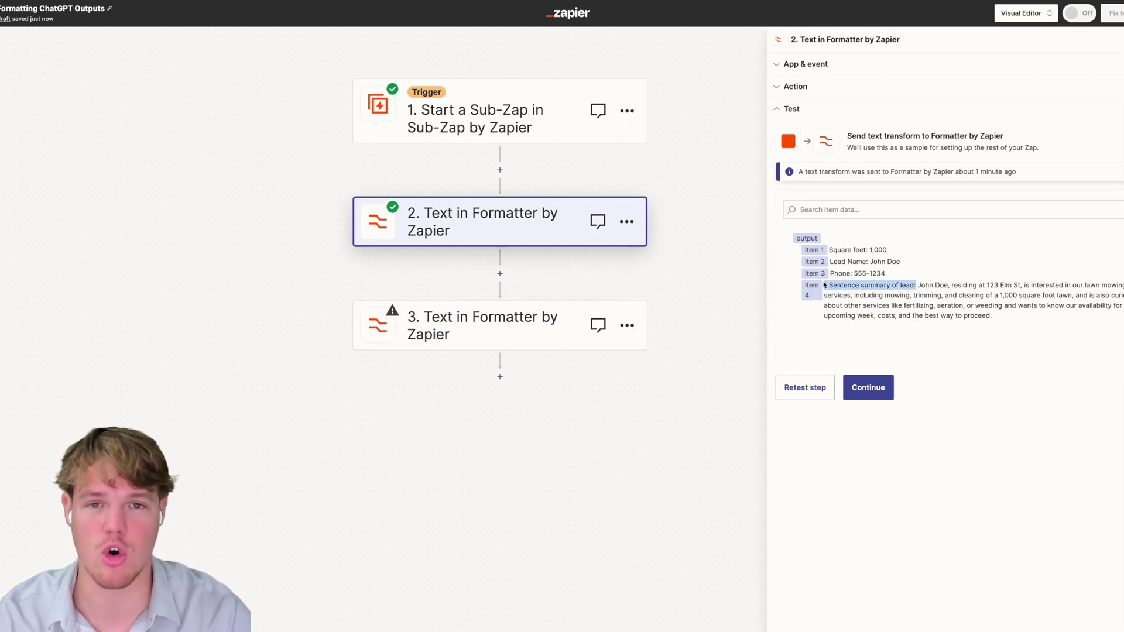
pyautogui.click(865, 295)
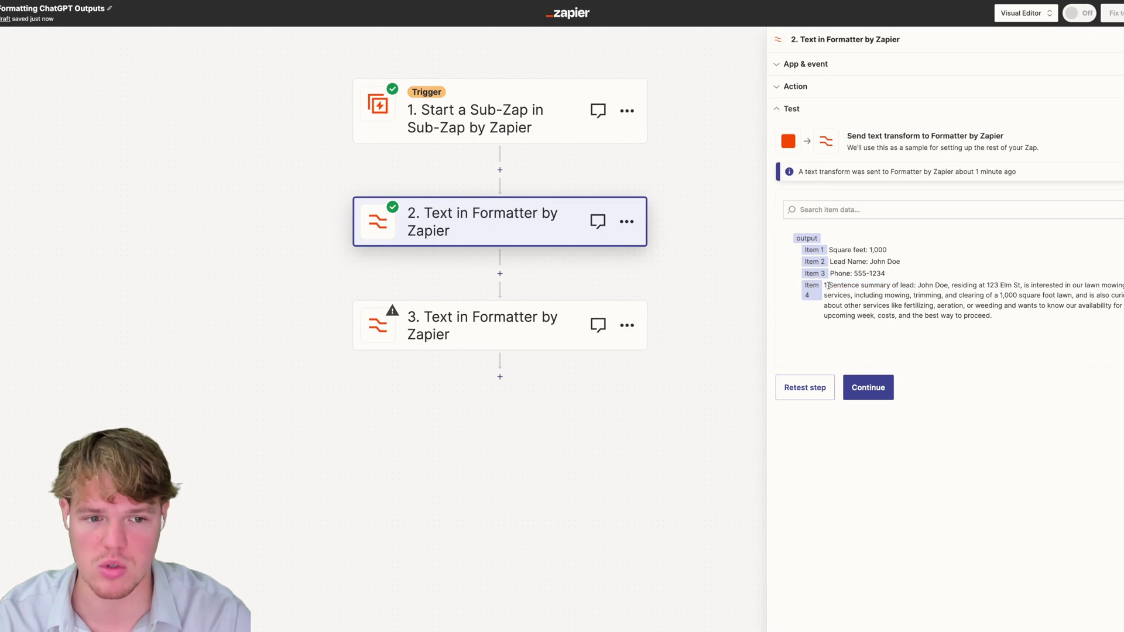
pyautogui.moveTo(825, 285); pyautogui.dragTo(914, 284)
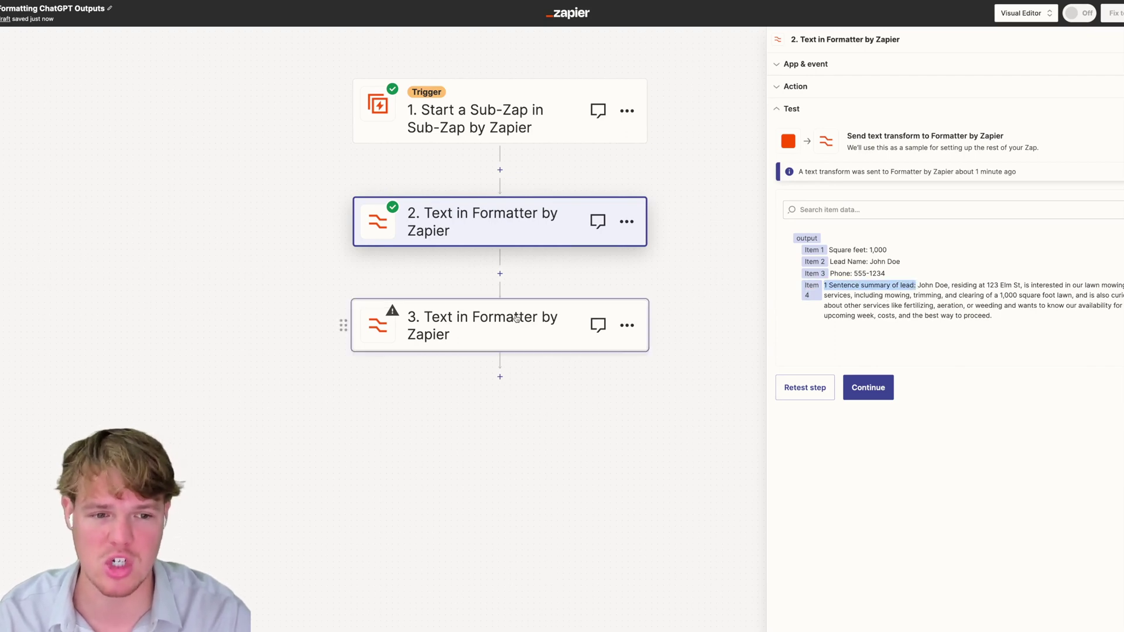
# - Set step 3's Find value to "1 Sentence summary of lead:", leave Replace empty, and continue to its test
pyautogui.click(632, 304)
pyautogui.click(838, 268)
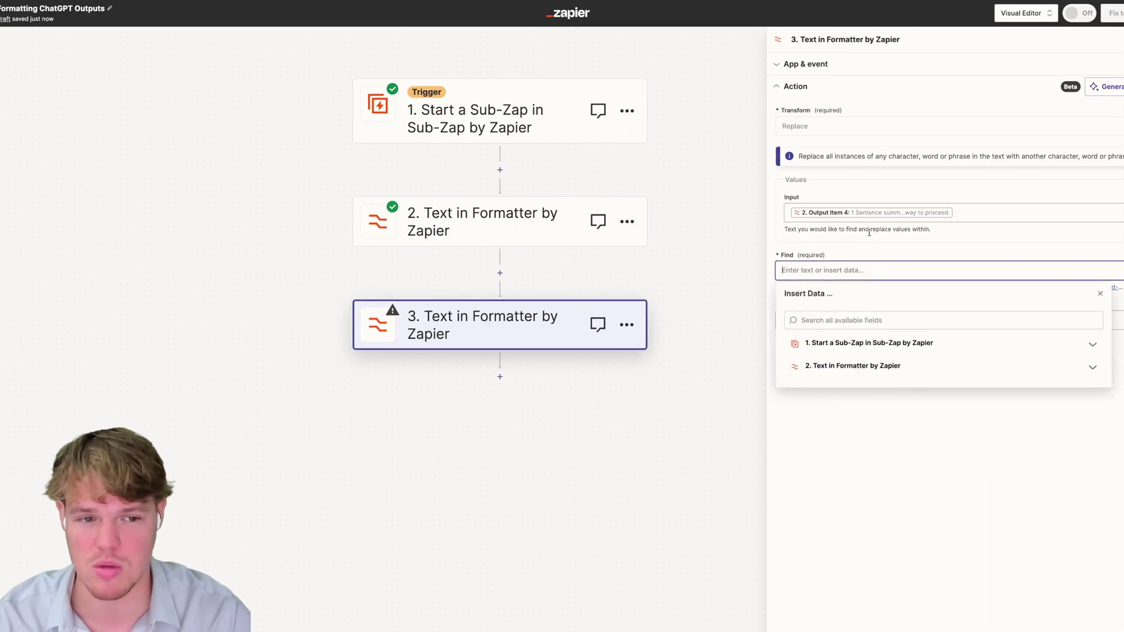
pyautogui.write('1 Sentence summary of lead:')
pyautogui.click(902, 244)
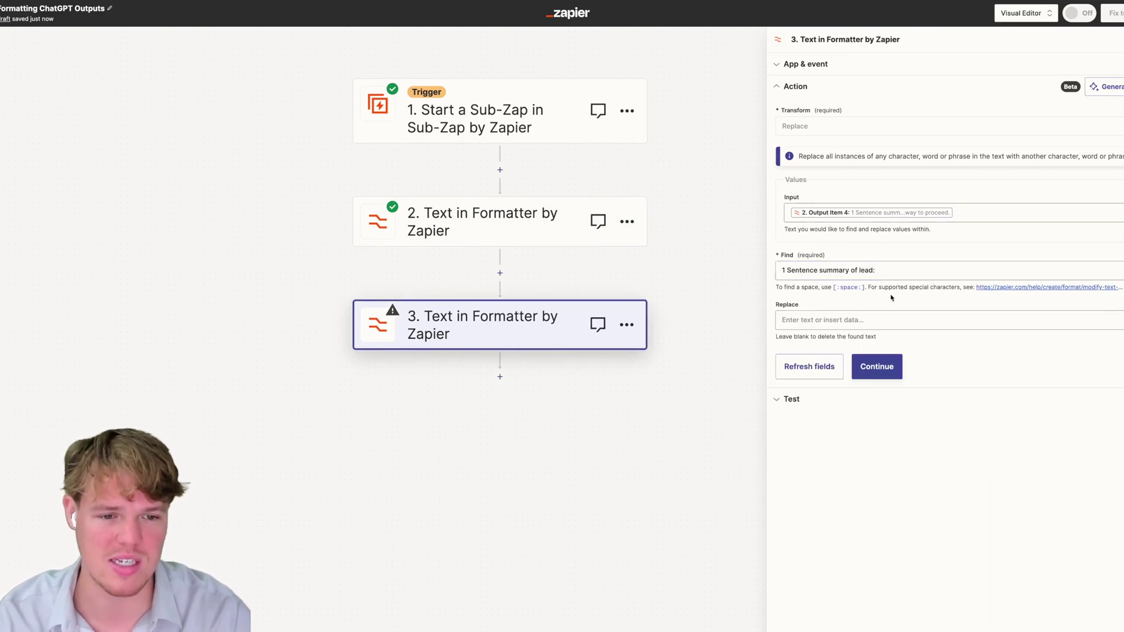
pyautogui.click(877, 321)
pyautogui.click(921, 307)
pyautogui.click(857, 358)
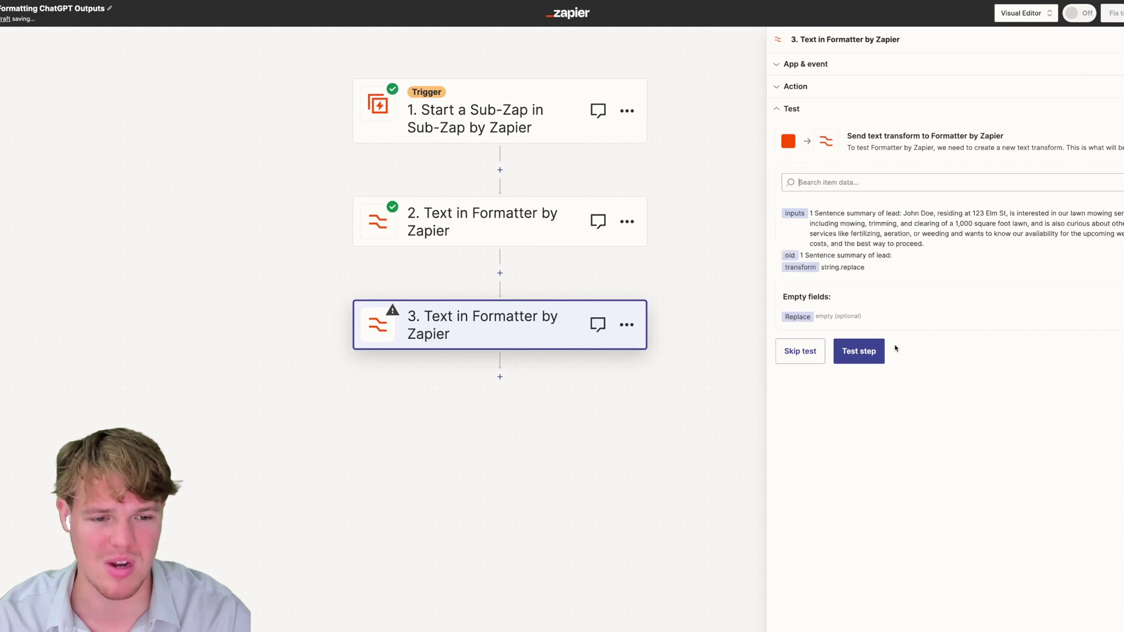
# - Test the Replace step and examine the cleaned summary text in its output
pyautogui.click(856, 352)
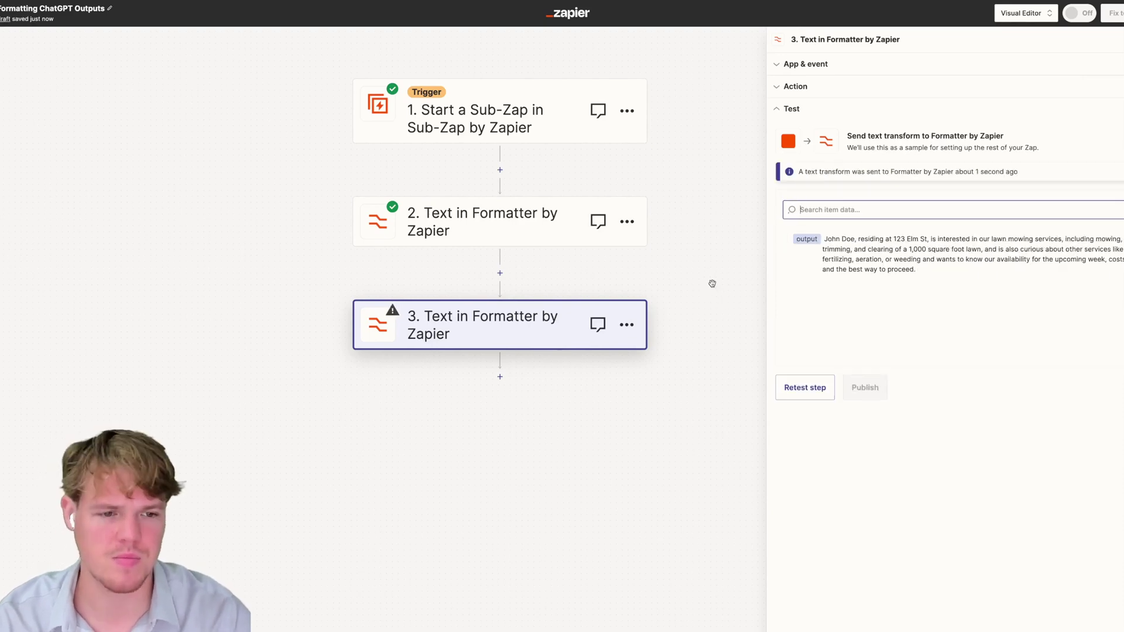
pyautogui.moveTo(865, 256); pyautogui.dragTo(902, 269)
pyautogui.click(842, 257)
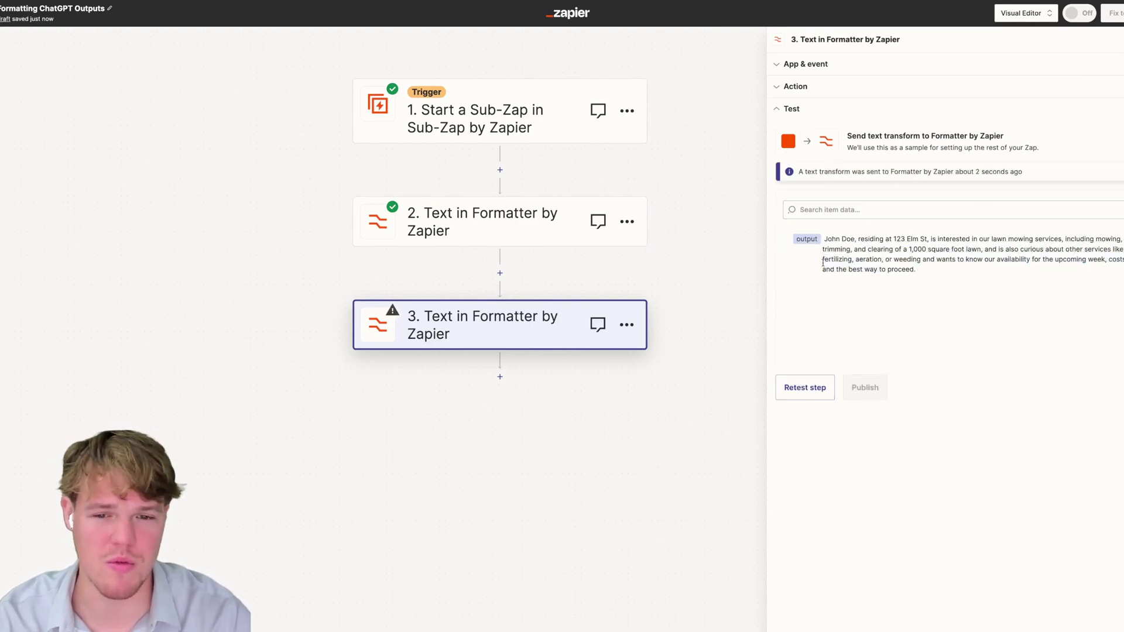
pyautogui.click(500, 375)
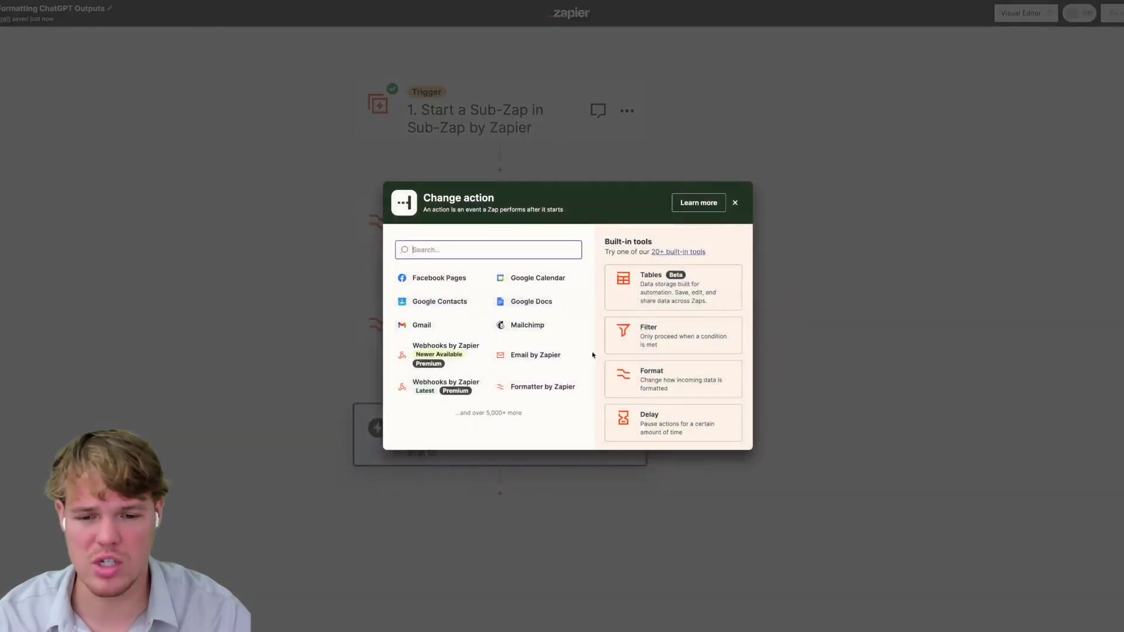
pyautogui.write('chatgpt')
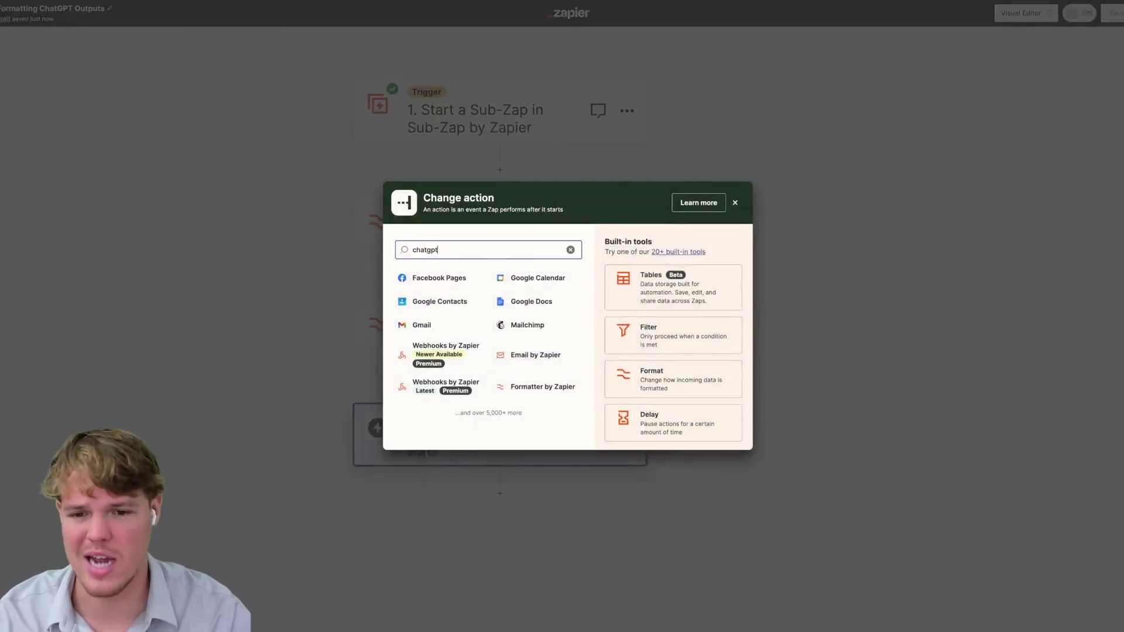
pyautogui.click(451, 283)
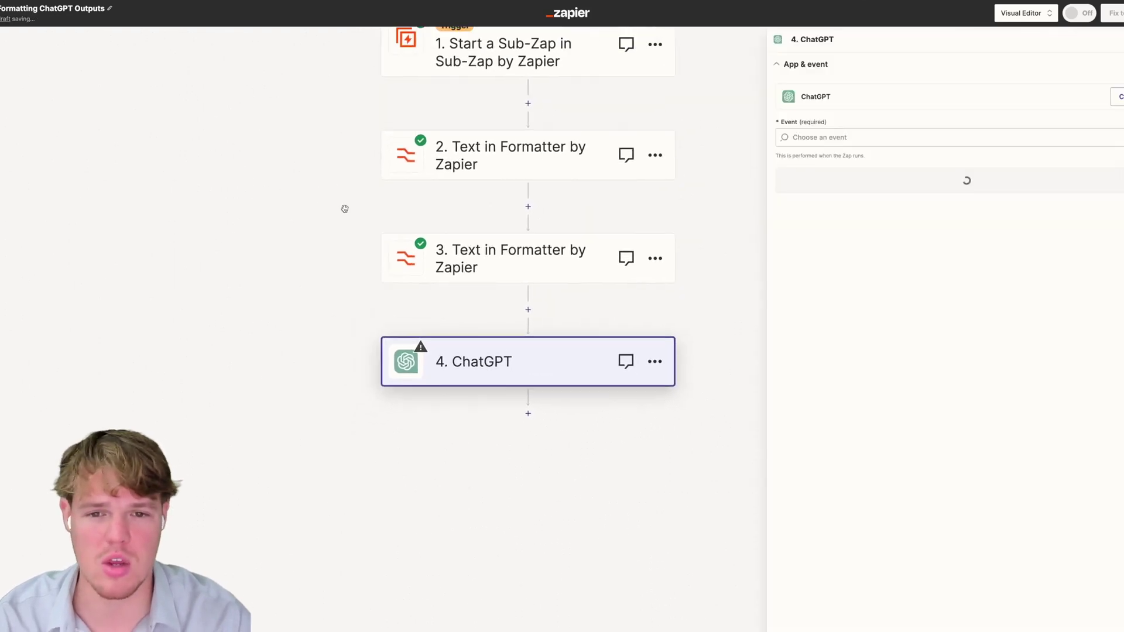
pyautogui.click(833, 138)
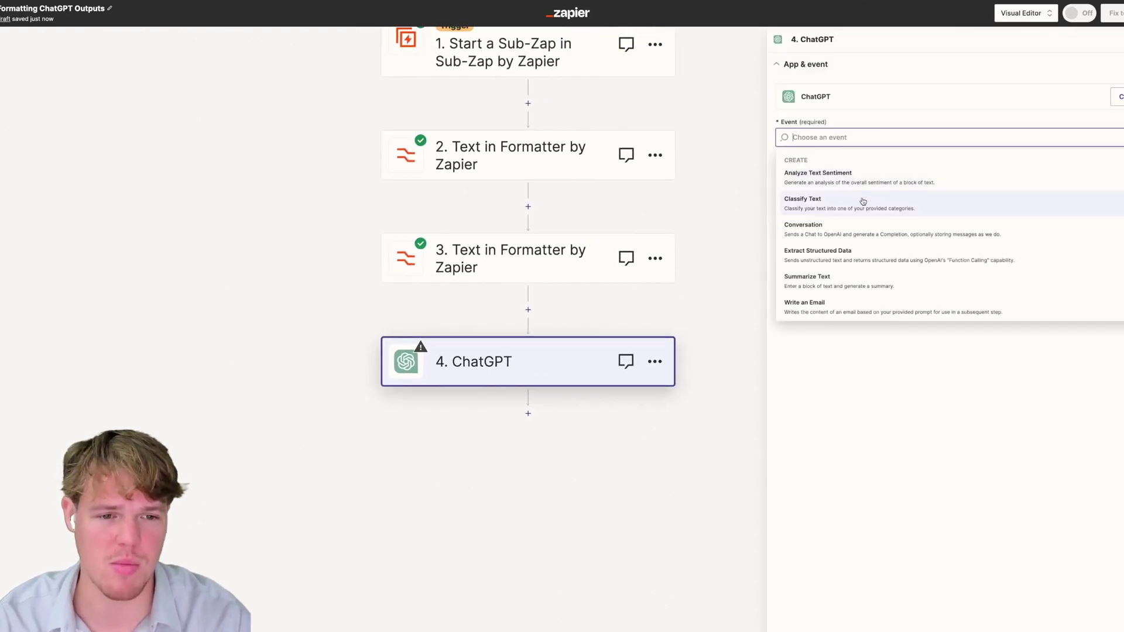
pyautogui.click(655, 361)
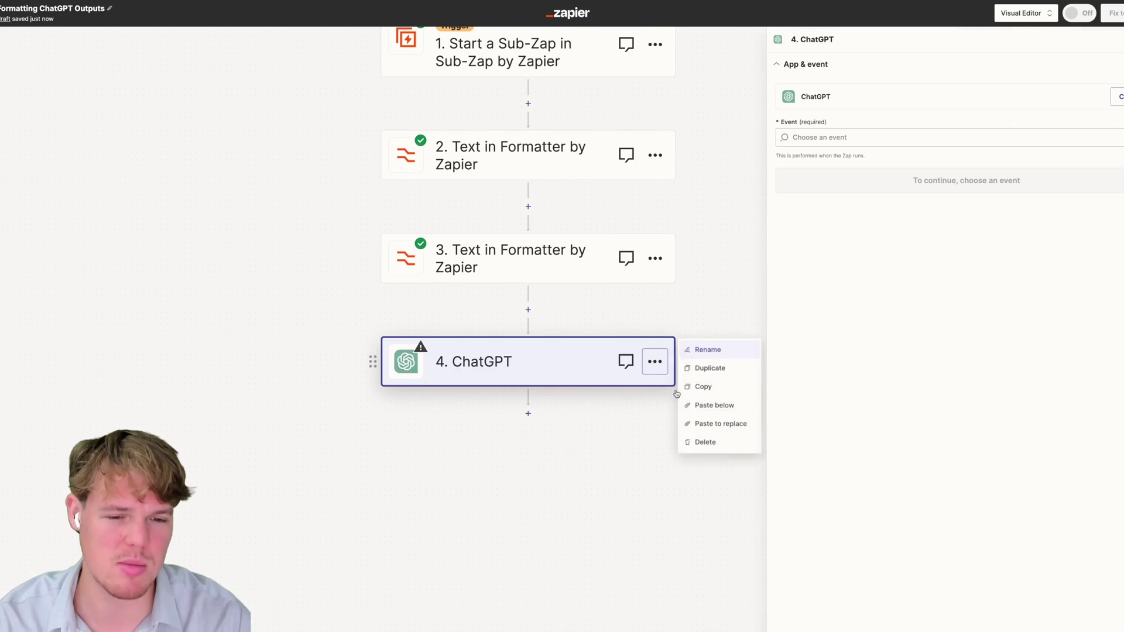
pyautogui.click(705, 442)
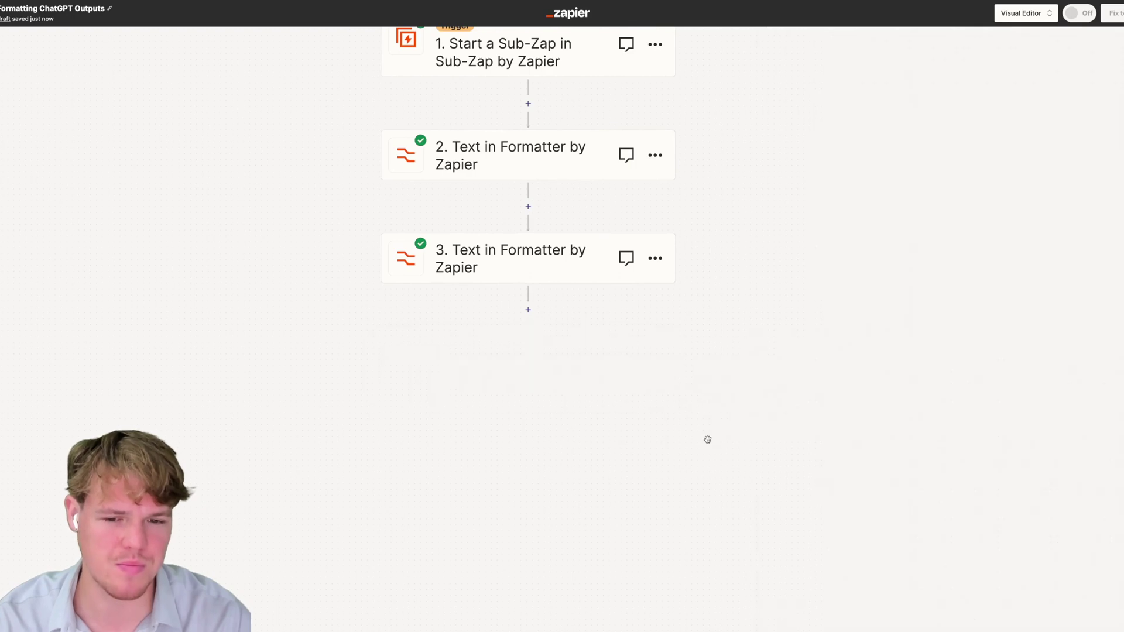
pyautogui.click(528, 310)
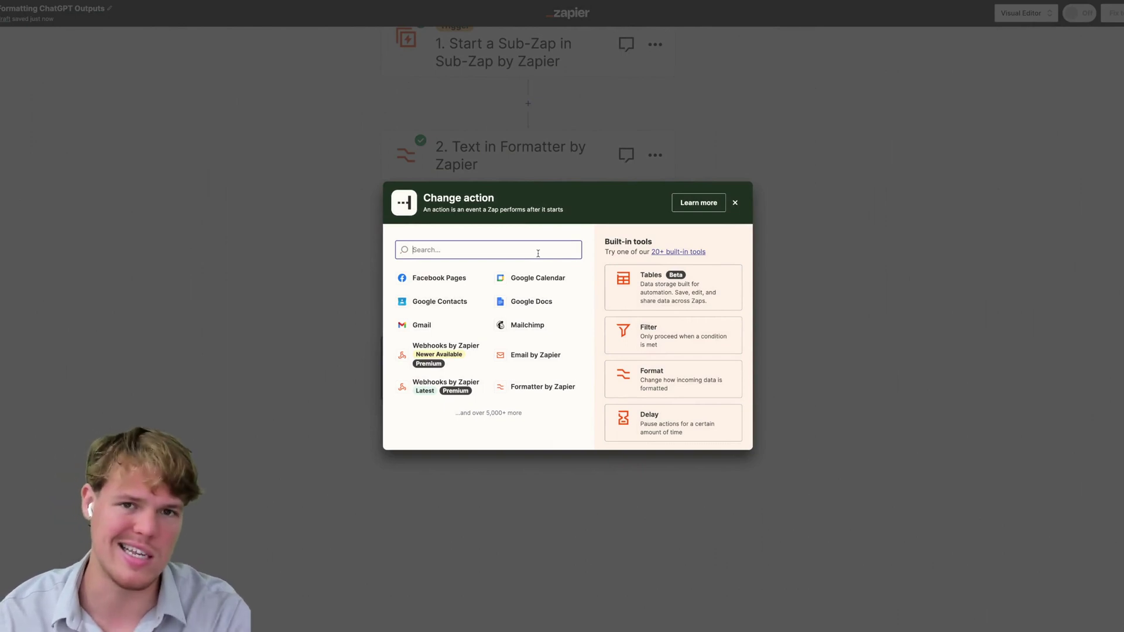
pyautogui.write('gmai')
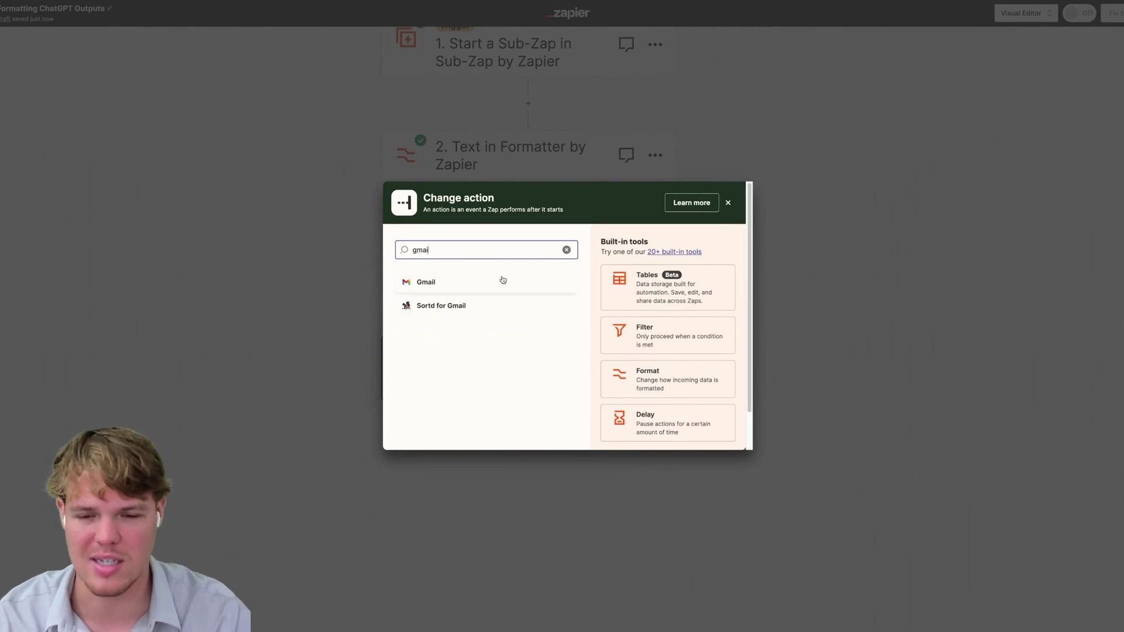
pyautogui.click(502, 279)
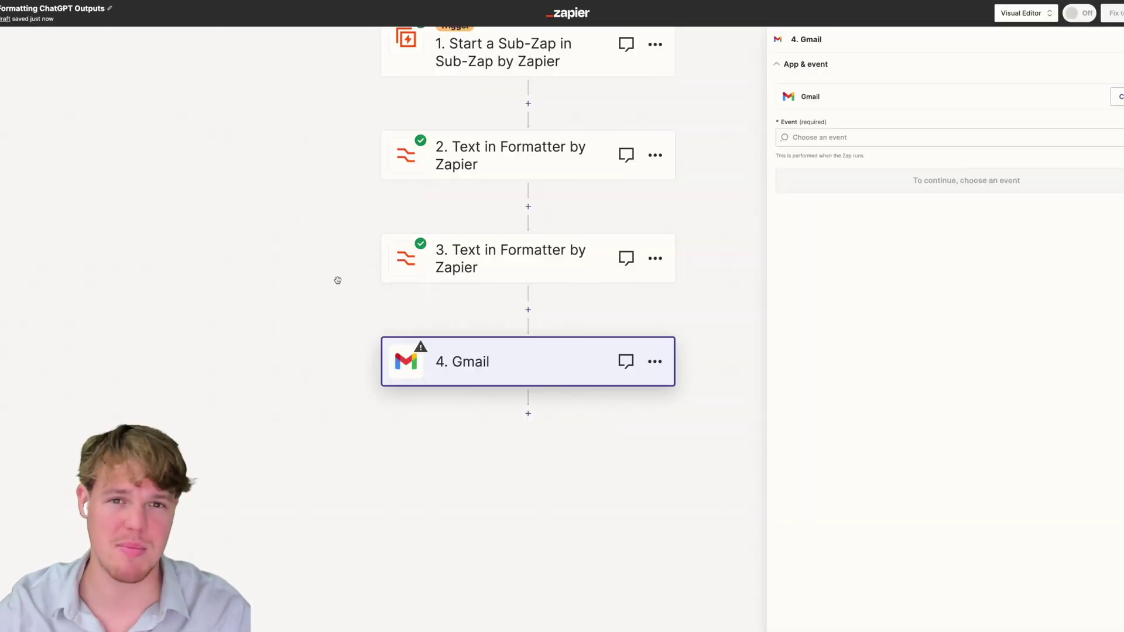
pyautogui.moveTo(338, 281); pyautogui.dragTo(334, 299)
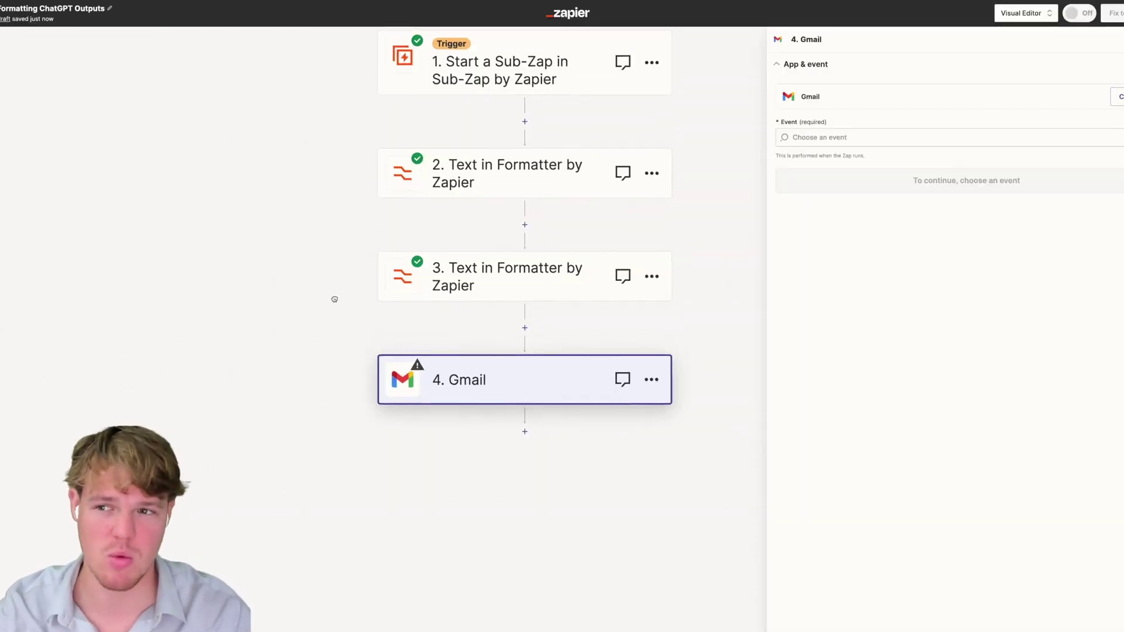
pyautogui.click(651, 379)
pyautogui.click(701, 460)
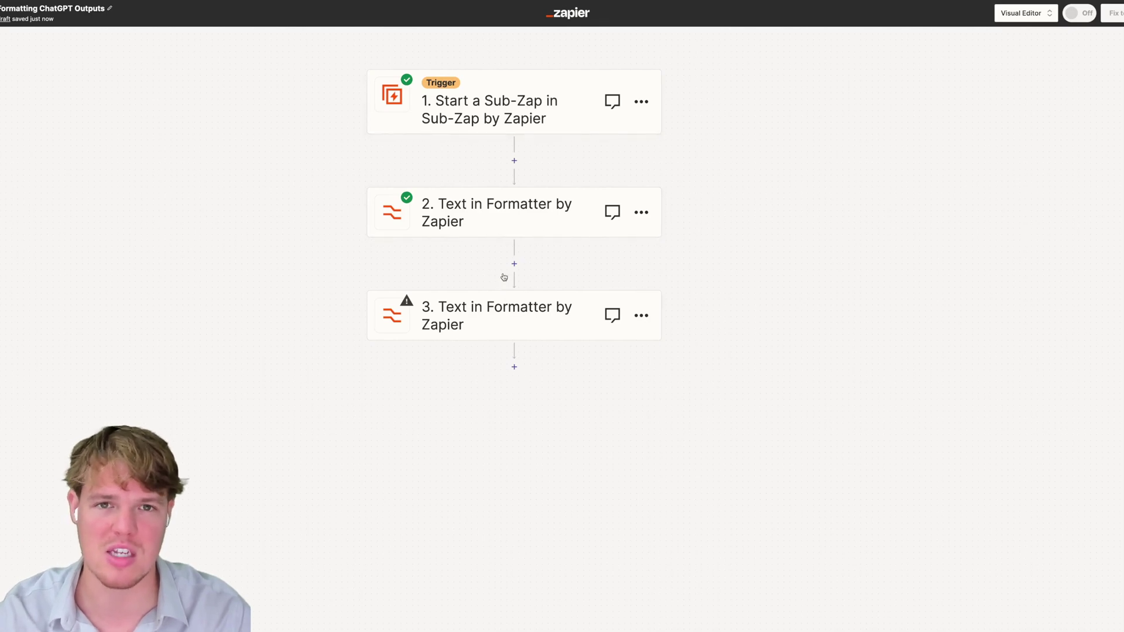
# - Add Sub-Zap by Zapier as step 4 with the Return From a Sub-Zap event and continue to its action fields
pyautogui.moveTo(305, 222); pyautogui.dragTo(338, 261)
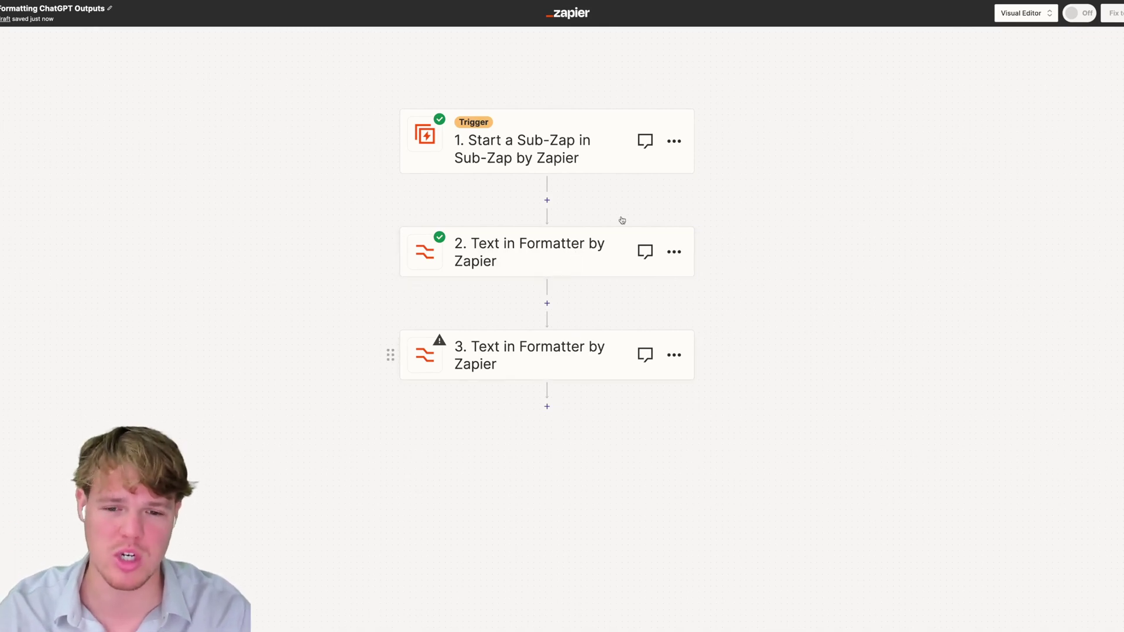
pyautogui.click(547, 407)
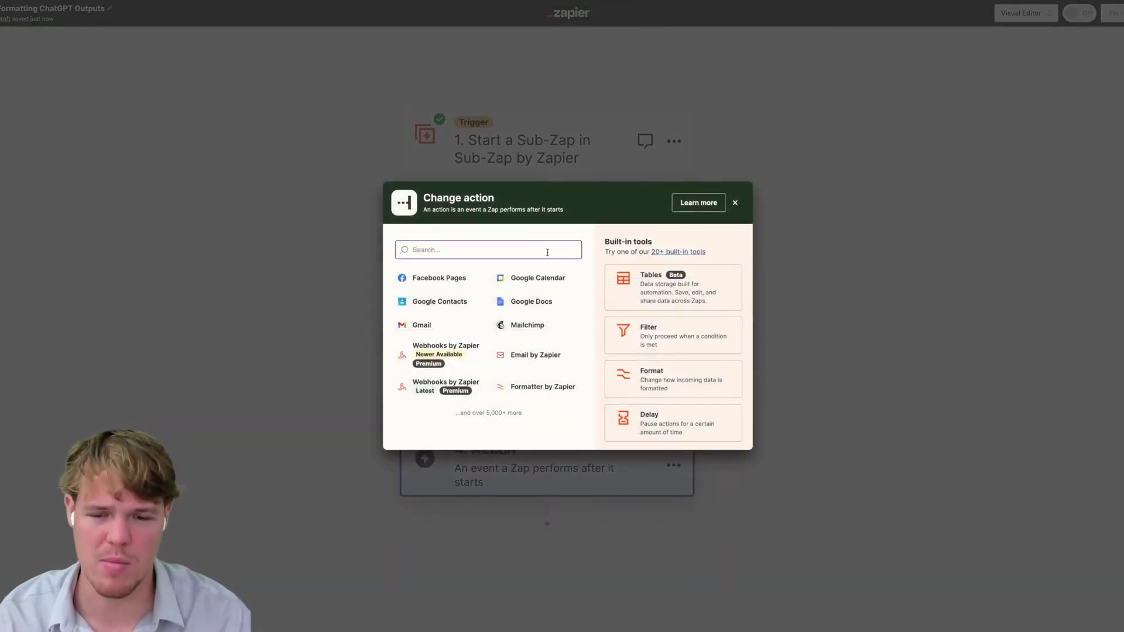
pyautogui.write('zap')
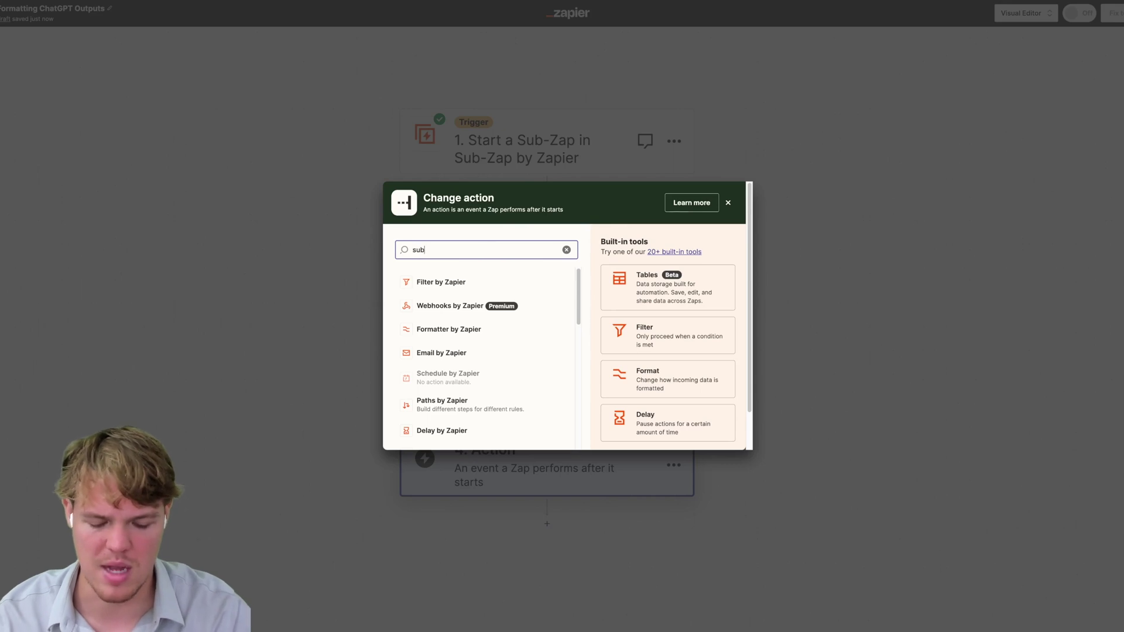
pyautogui.write('p')
pyautogui.click(481, 283)
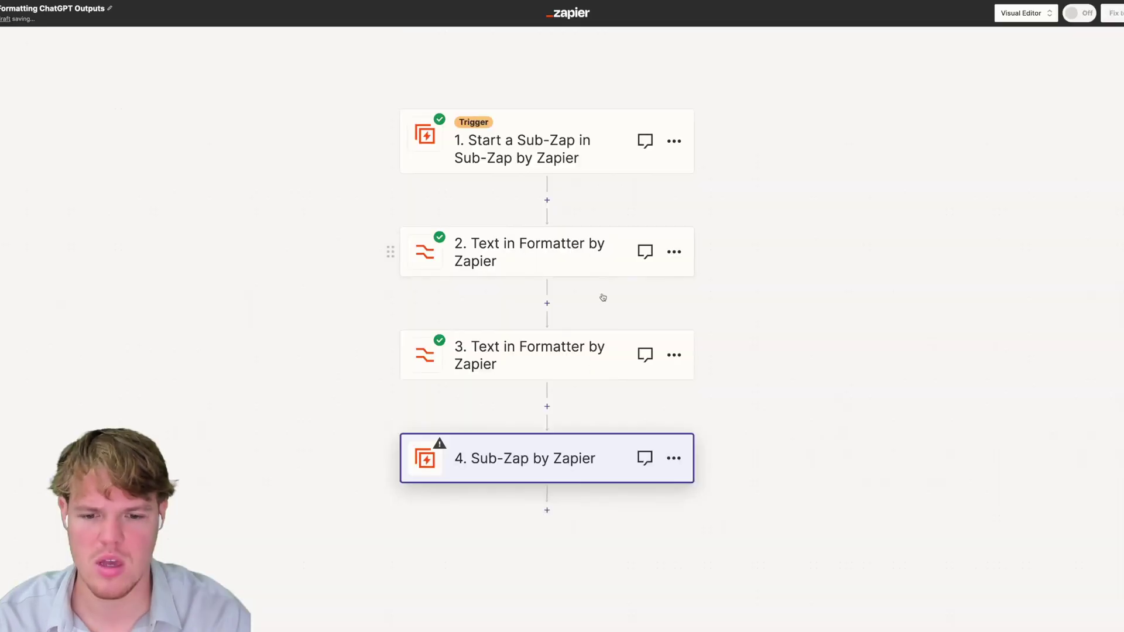
pyautogui.click(860, 139)
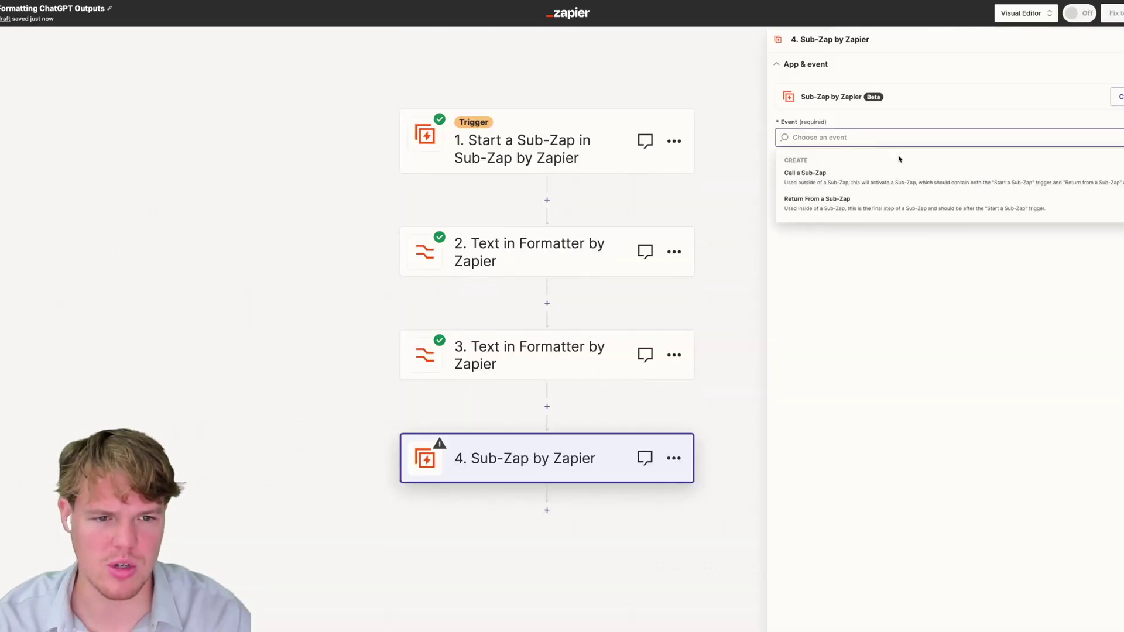
pyautogui.click(904, 205)
pyautogui.click(880, 182)
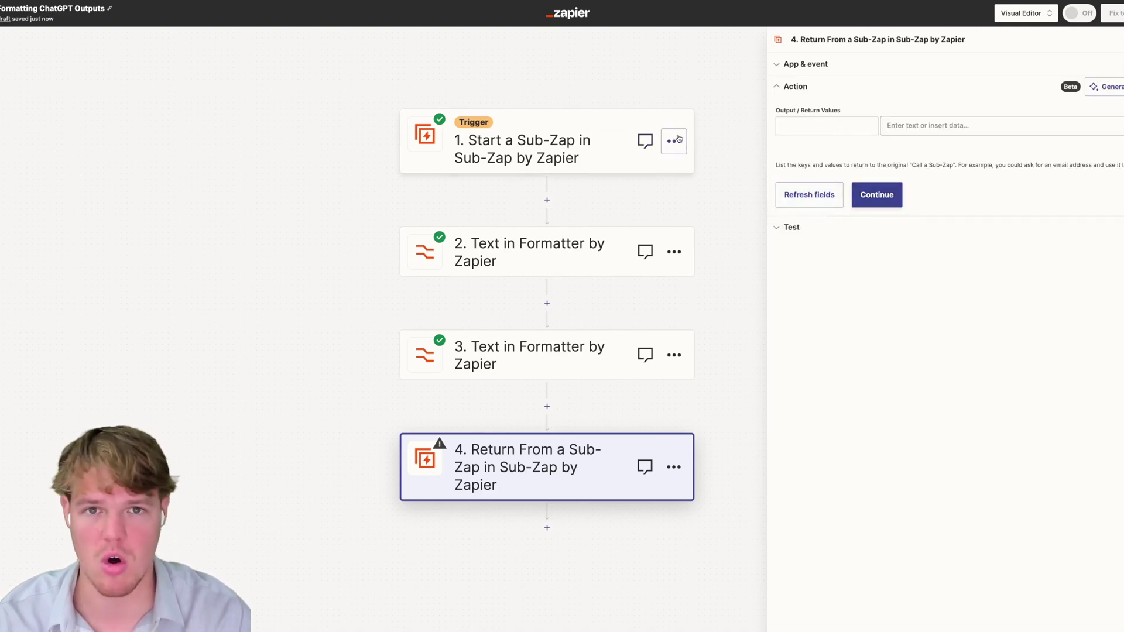
# - Enter Name as the first key in step 4's Output / Return Values
pyautogui.click(860, 122)
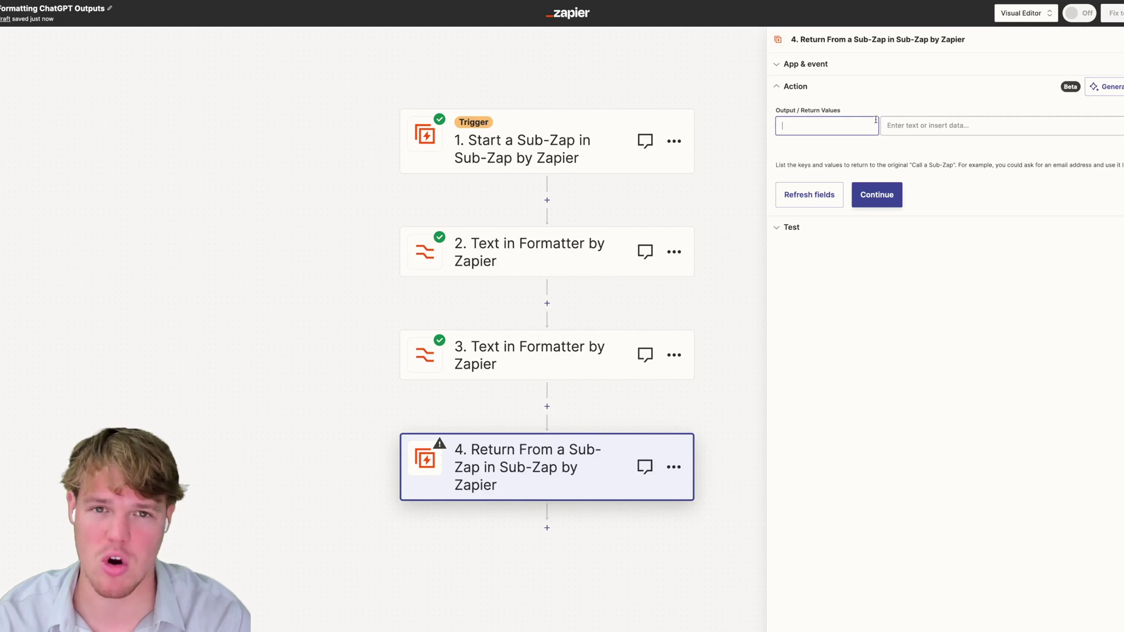
pyautogui.write('Nam')
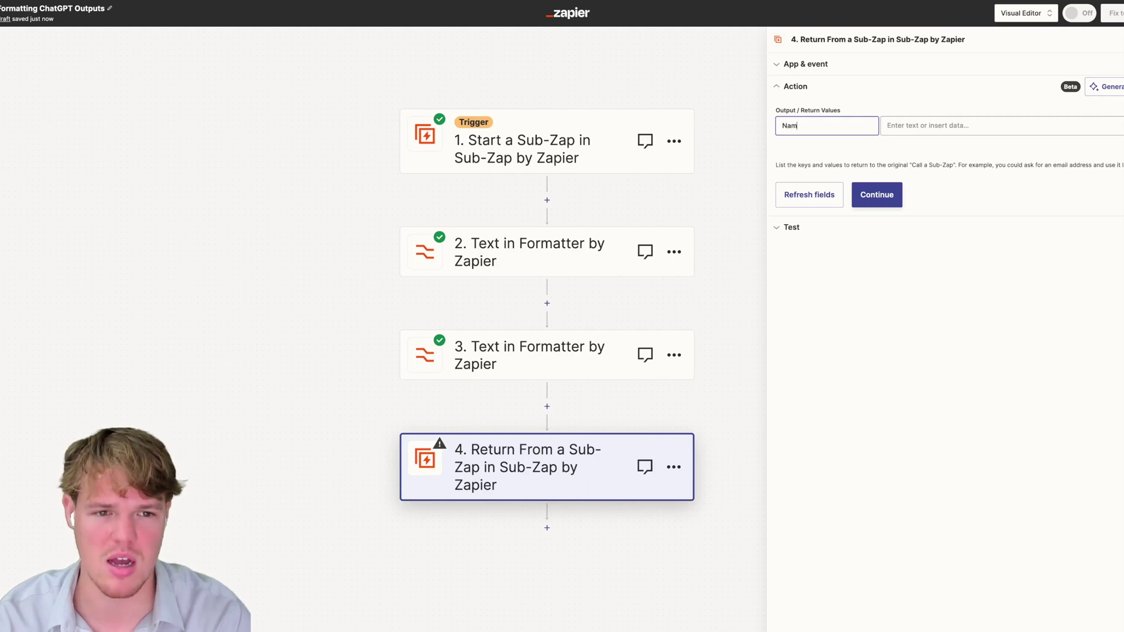
pyautogui.write('e')
pyautogui.click(864, 143)
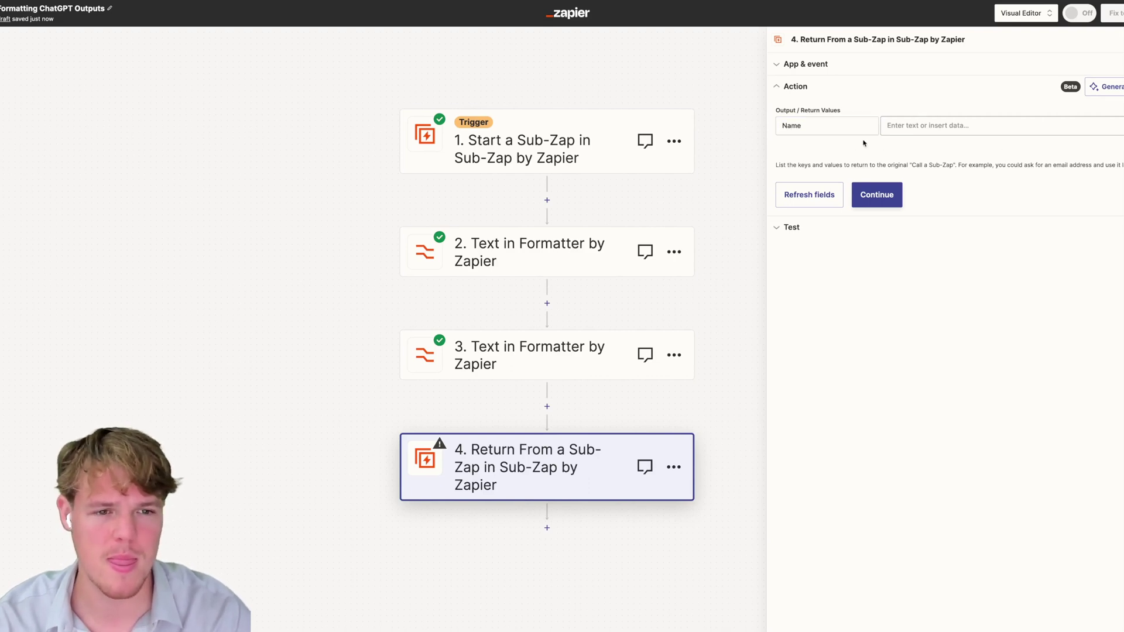
# - Map the Name return value to Output Item 2, the lead name, from step 2's Formatter output
pyautogui.click(983, 124)
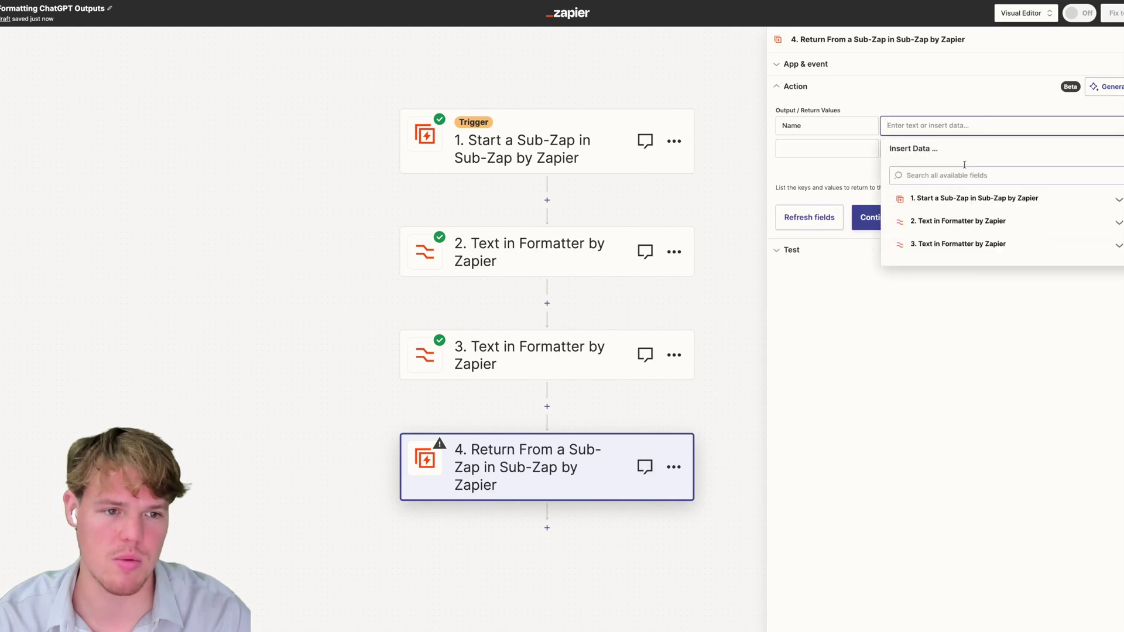
pyautogui.click(974, 217)
pyautogui.click(975, 281)
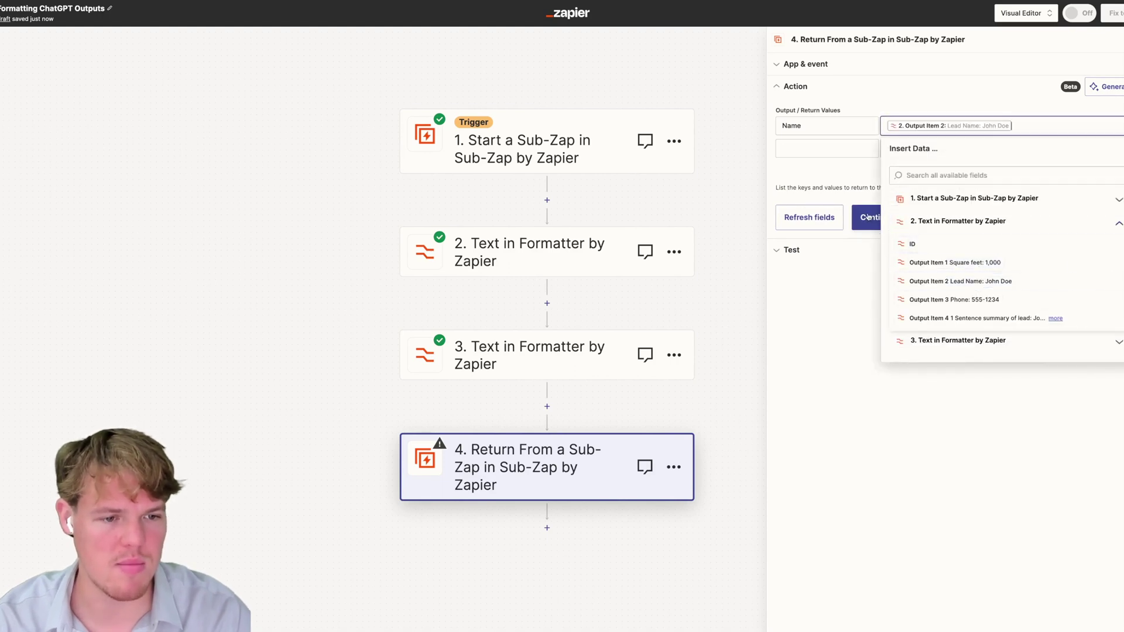
# - Add a Sq Feet return key and map it to Output Item 1, the square footage, from step 2
pyautogui.click(826, 148)
pyautogui.write('Sq Feet')
pyautogui.click(917, 148)
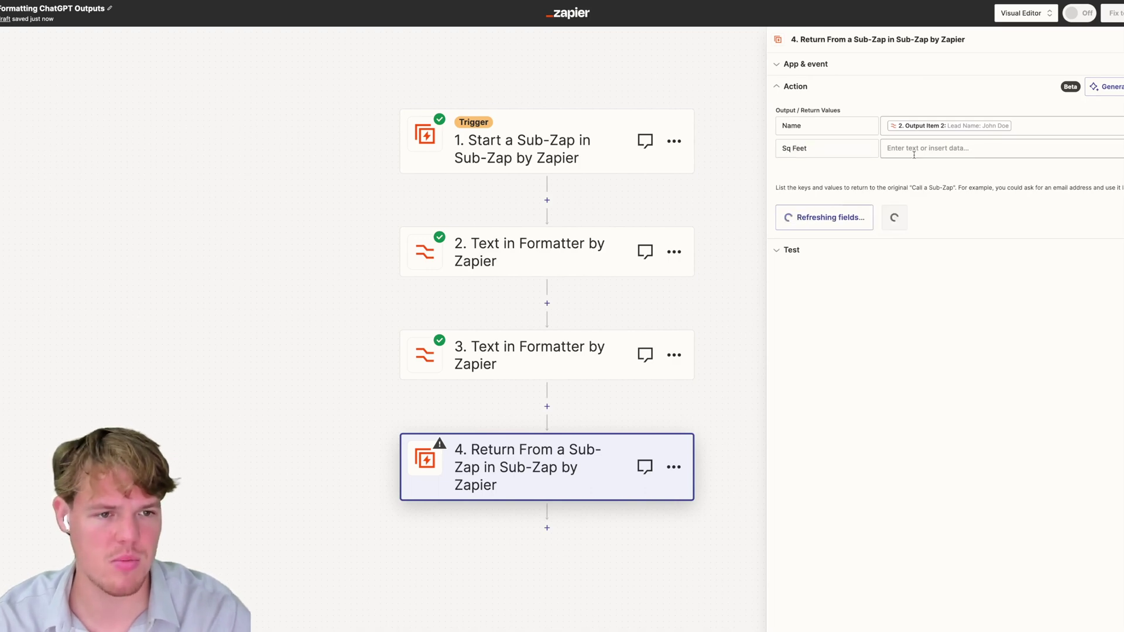
pyautogui.click(972, 244)
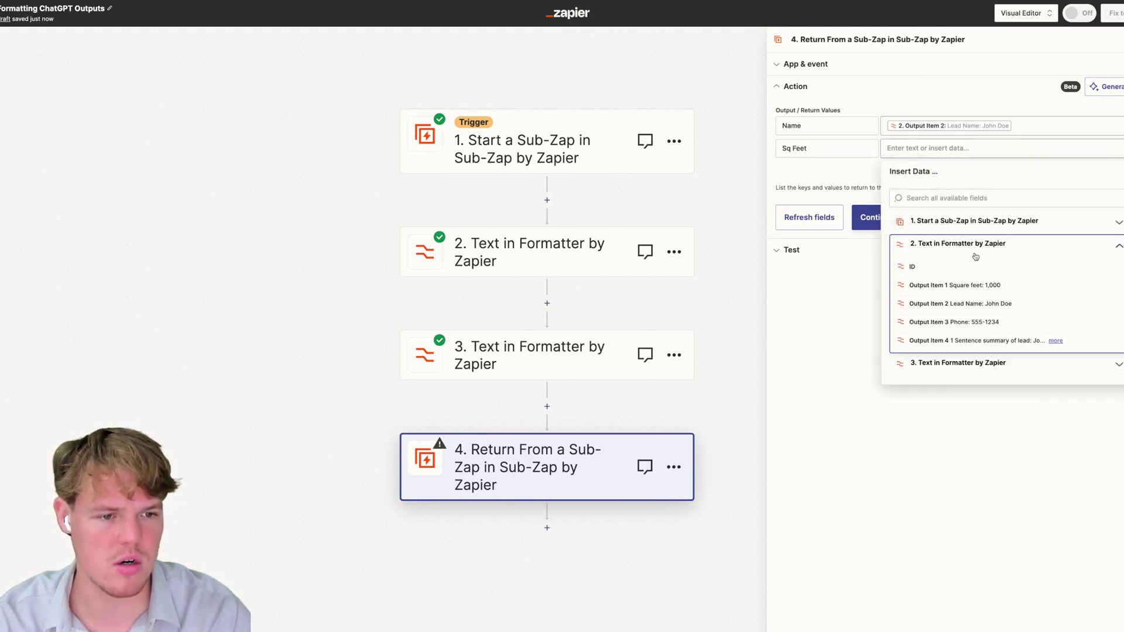
pyautogui.click(985, 286)
# - Add a Phone return key and map it to Output Item 3, the phone number, from step 2
pyautogui.click(860, 174)
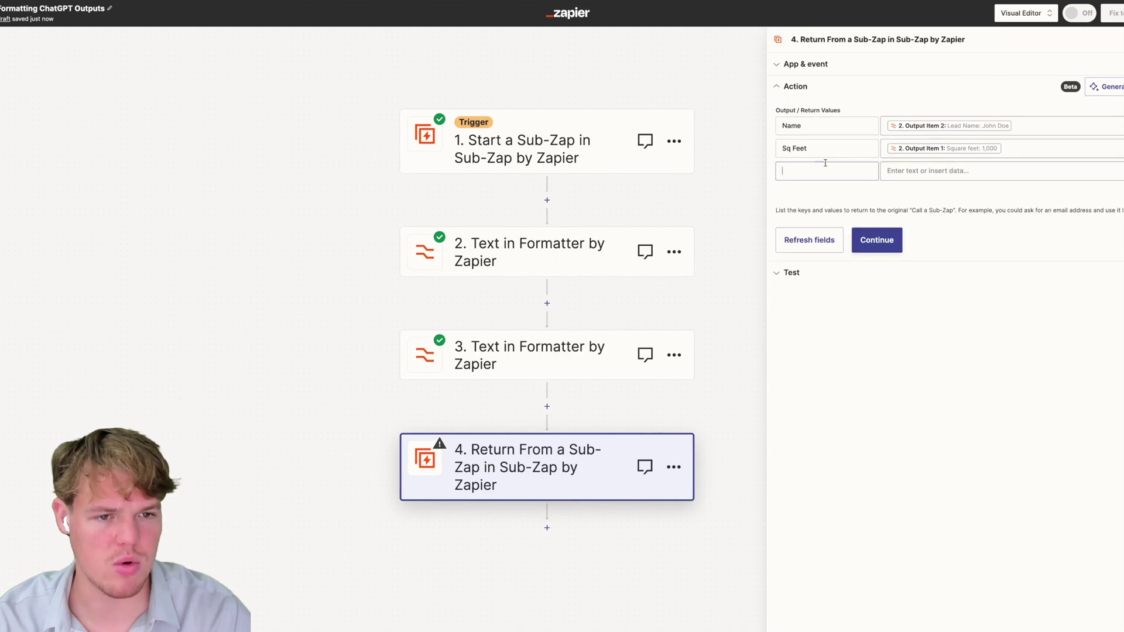
pyautogui.click(829, 170)
pyautogui.write('Po')
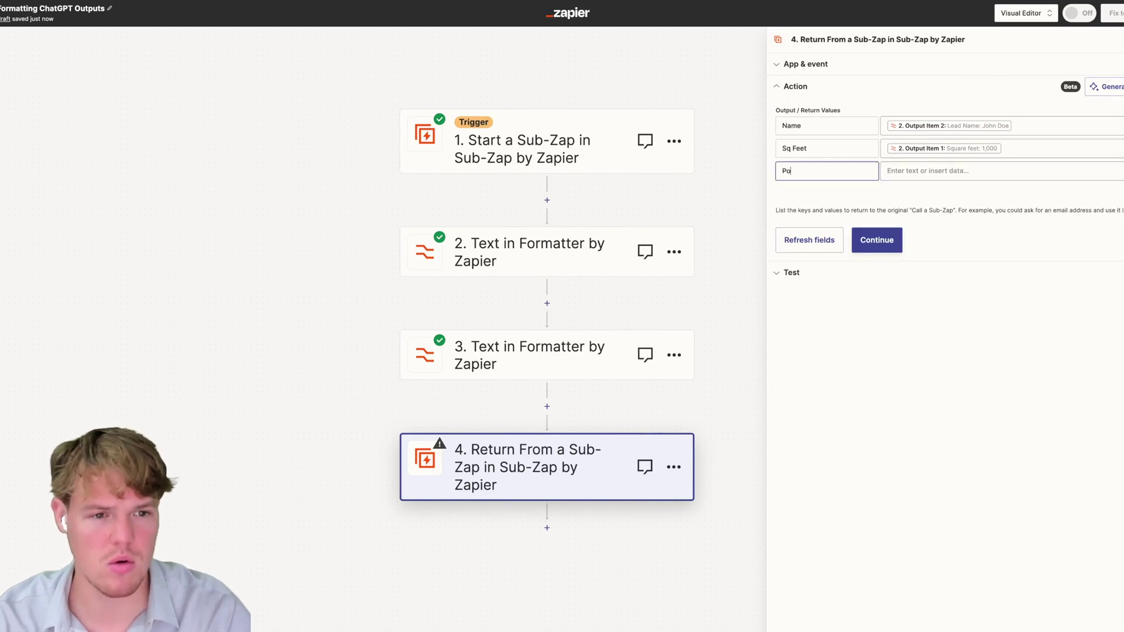
pyautogui.write('one')
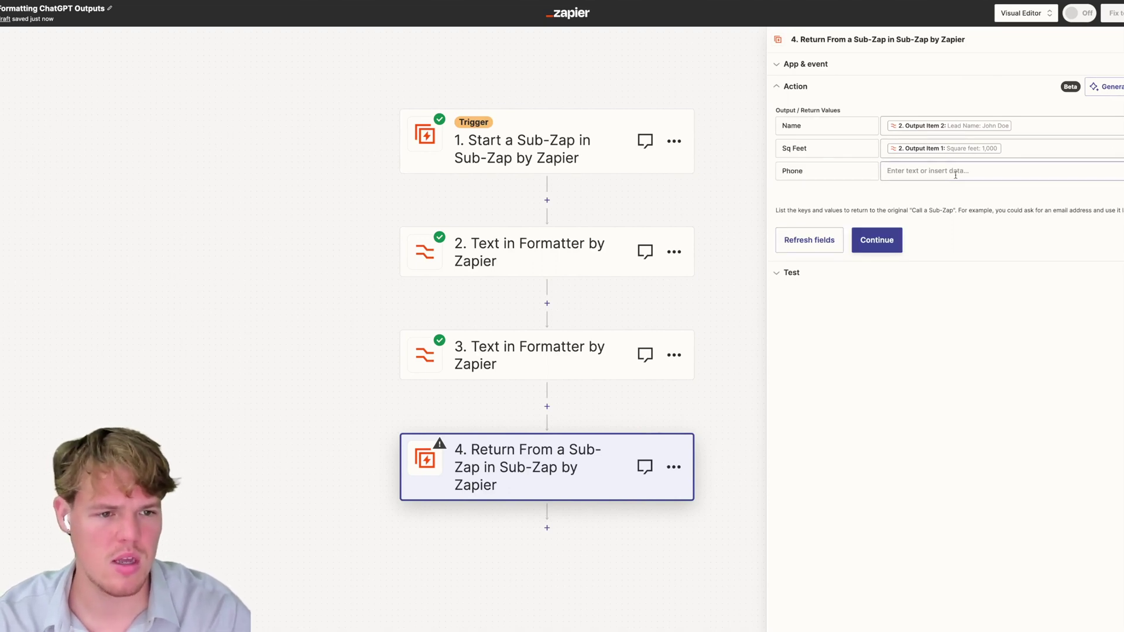
pyautogui.click(956, 172)
pyautogui.click(957, 265)
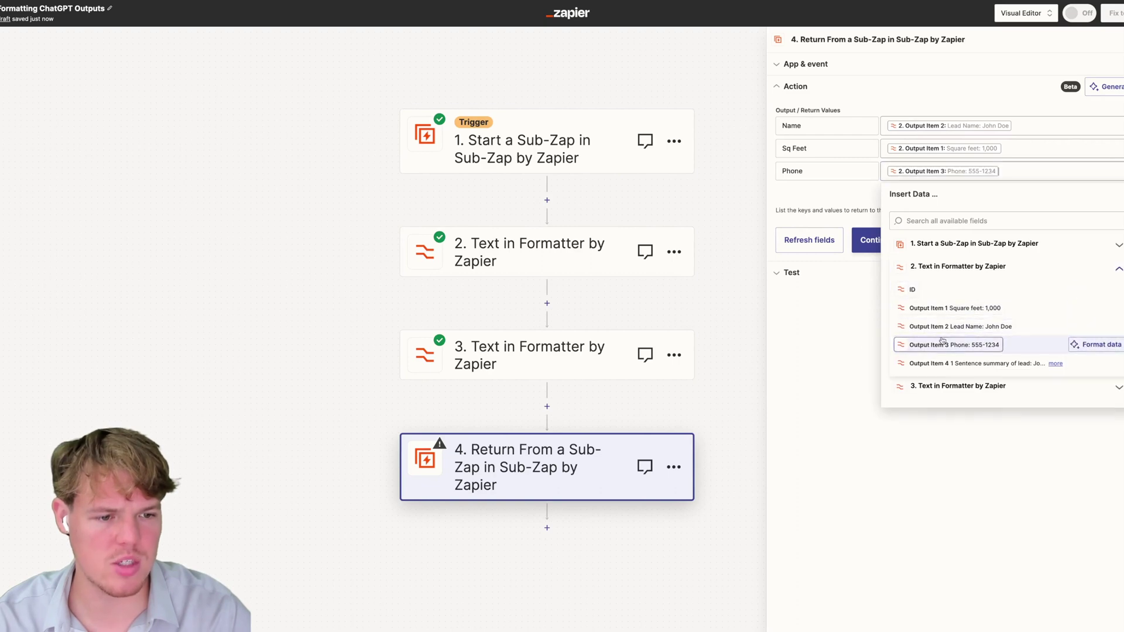
pyautogui.click(989, 344)
# - Add an AI Summary return key and map it to the cleaned summary output from step 3's Formatter
pyautogui.click(861, 193)
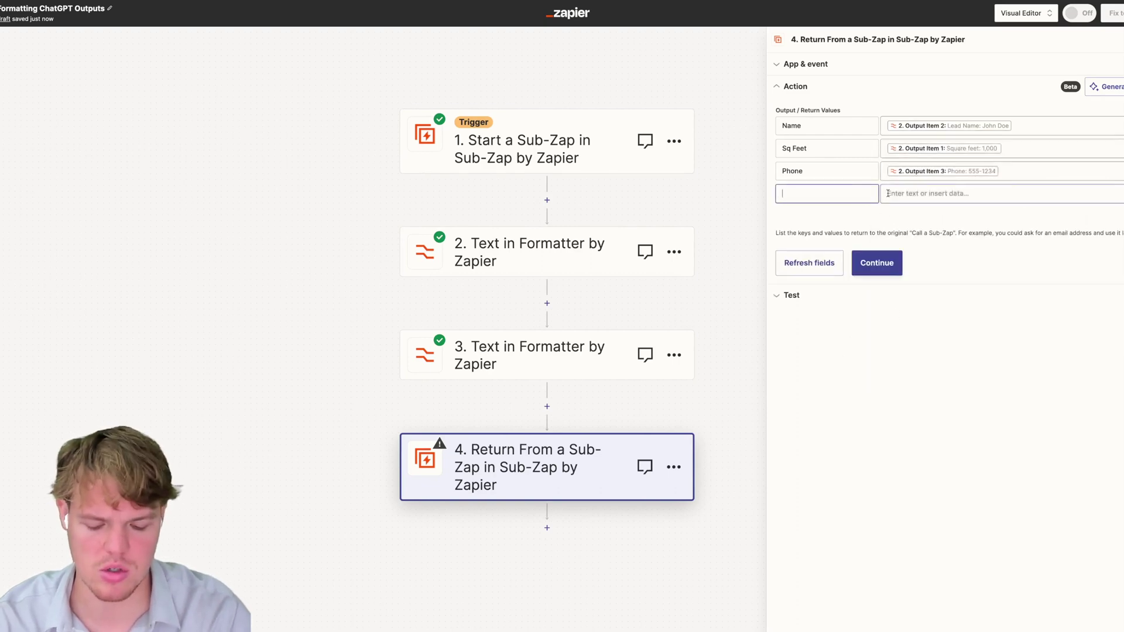
pyautogui.write('Sentence Sum')
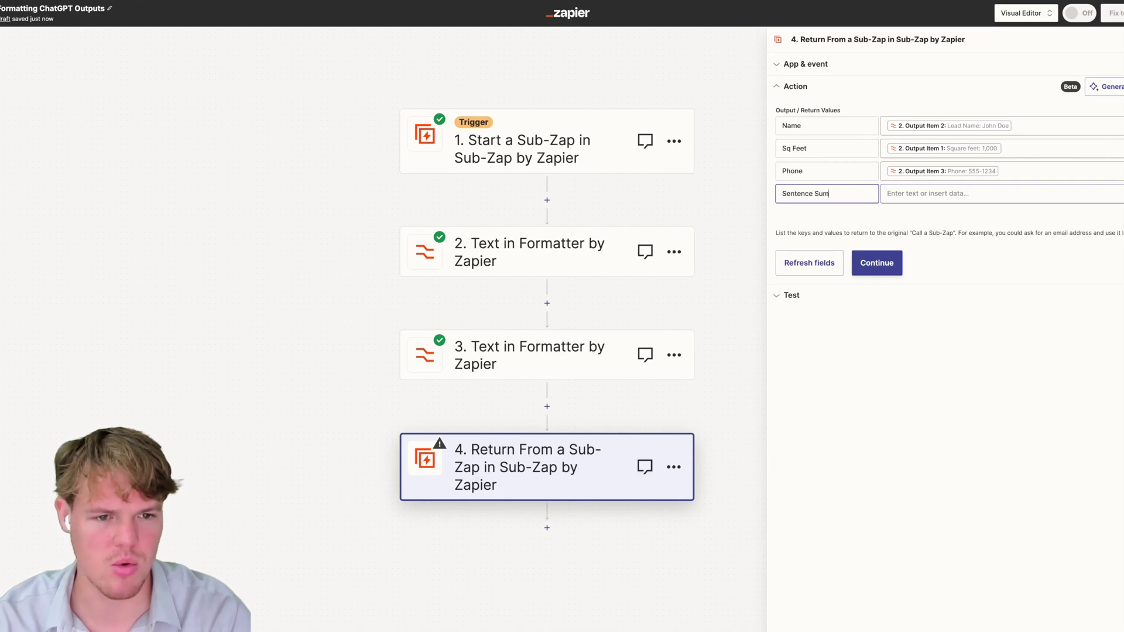
pyautogui.write('mary')
pyautogui.doubleClick(796, 193)
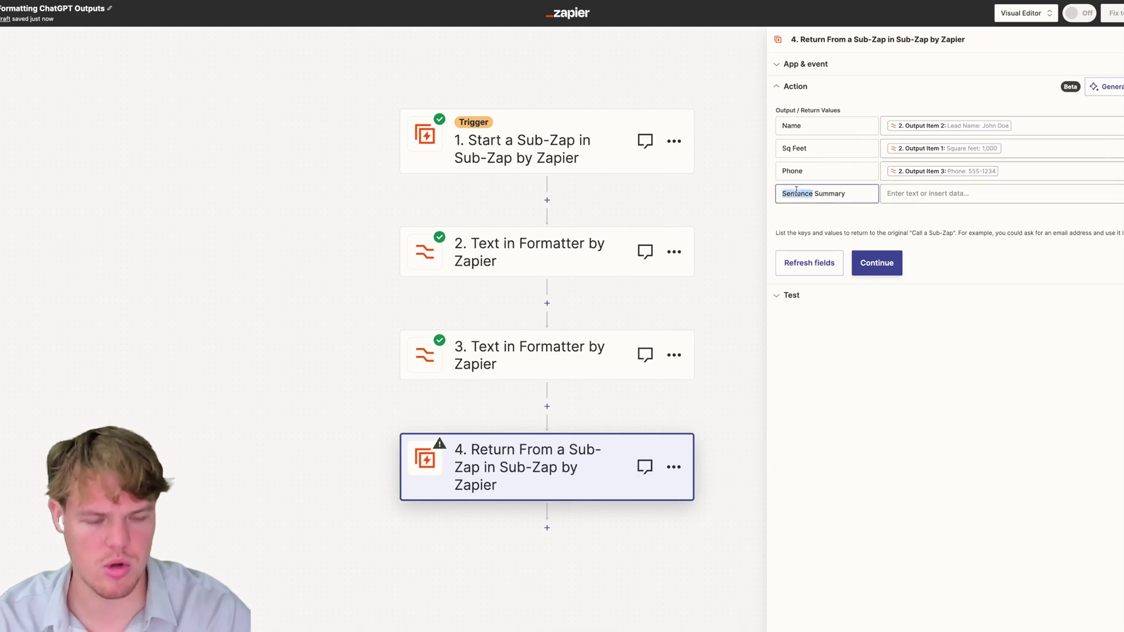
pyautogui.write('AI')
pyautogui.press('Tab')
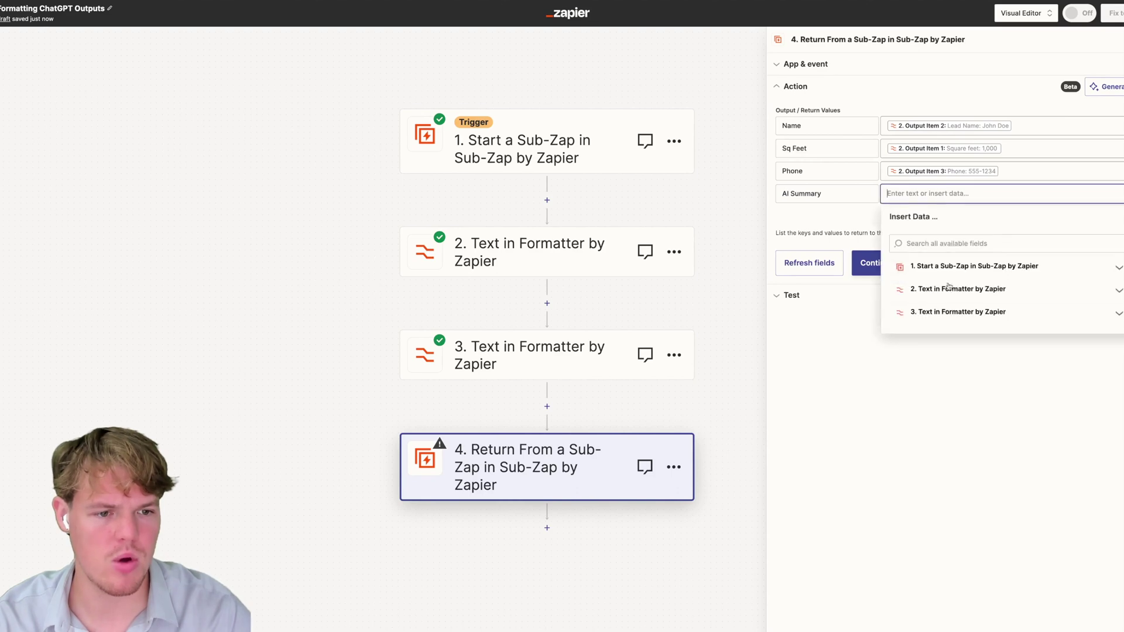
pyautogui.click(956, 311)
pyautogui.click(978, 352)
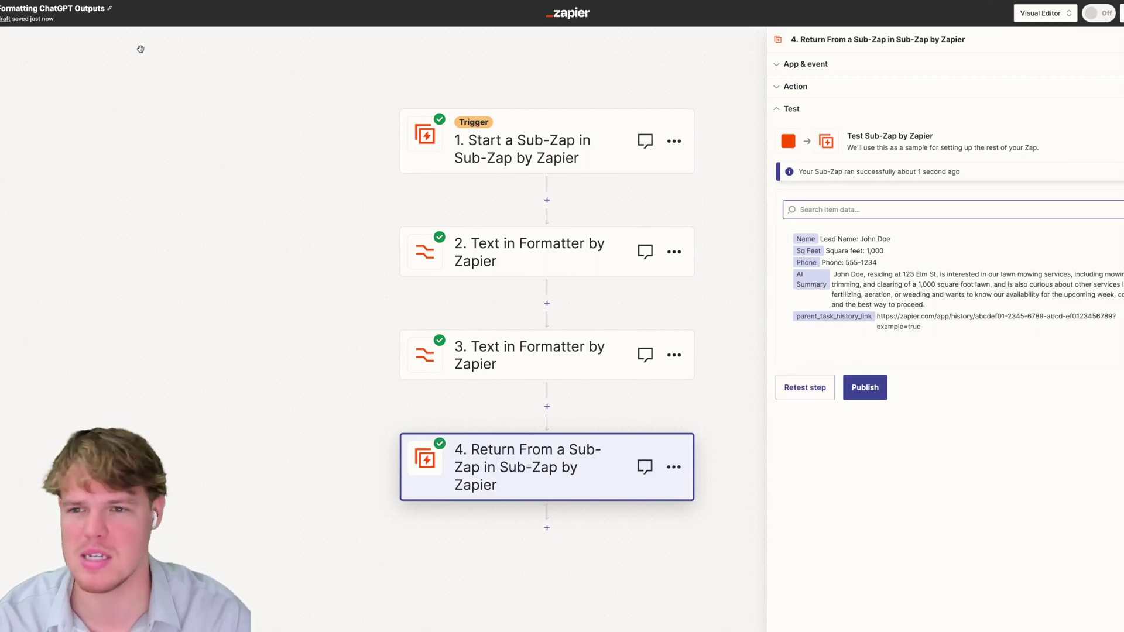
# - Publish the Sub-Zap and rerun the test of step 3, Call a Sub-Zap, in the Received Email Zap
pyautogui.click(865, 387)
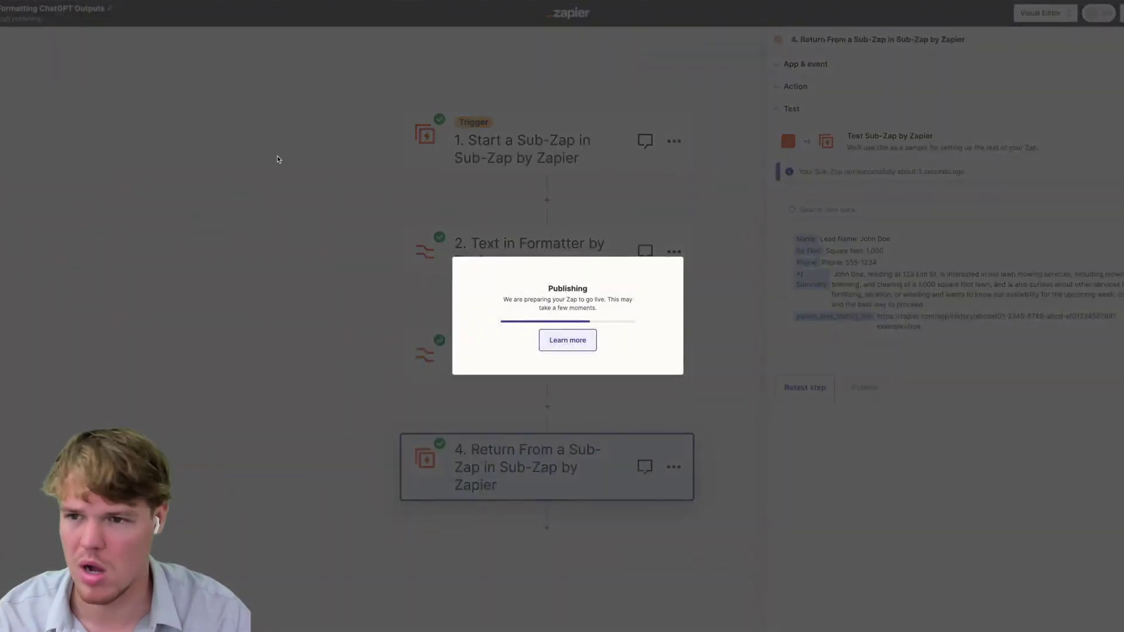
pyautogui.hotkey('ctrl', 'shift', 'Tab')
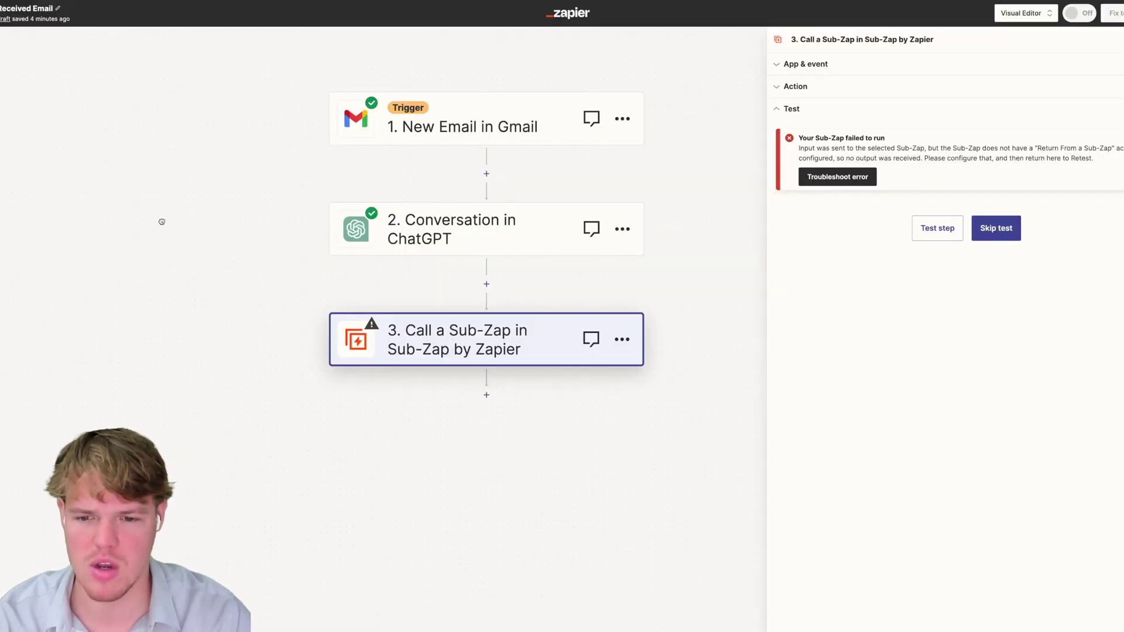
pyautogui.click(855, 94)
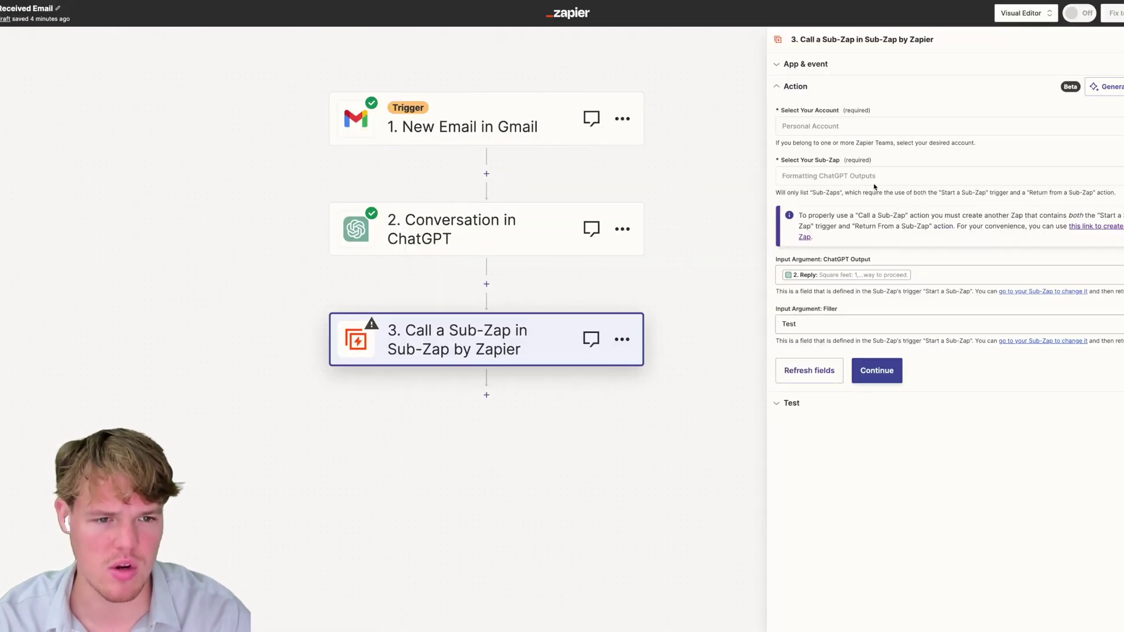
pyautogui.click(872, 366)
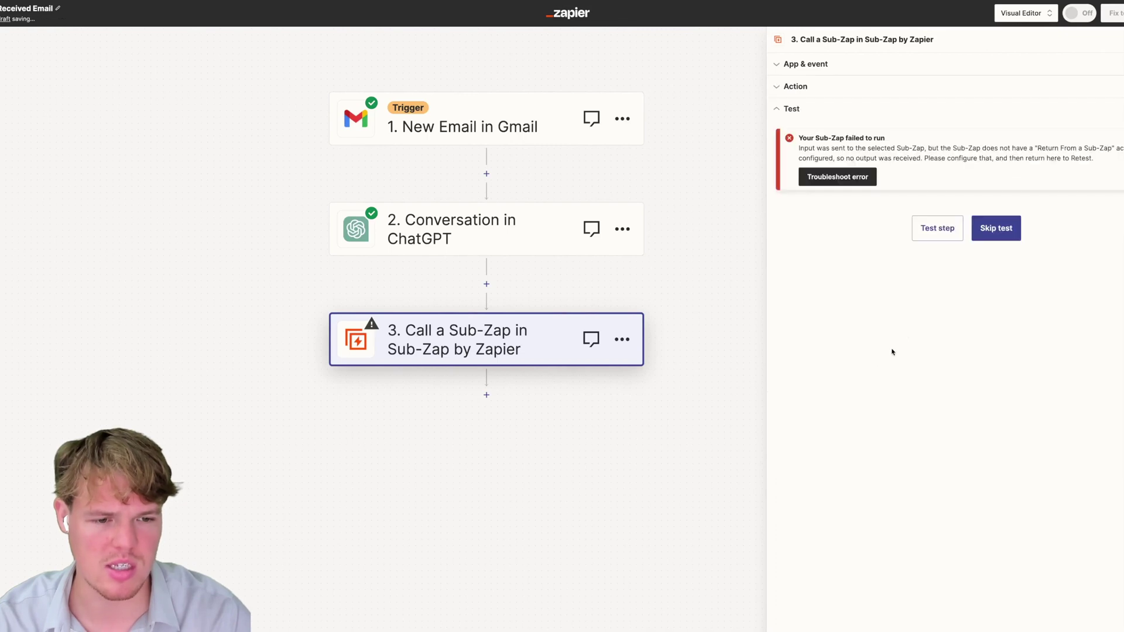
pyautogui.click(945, 229)
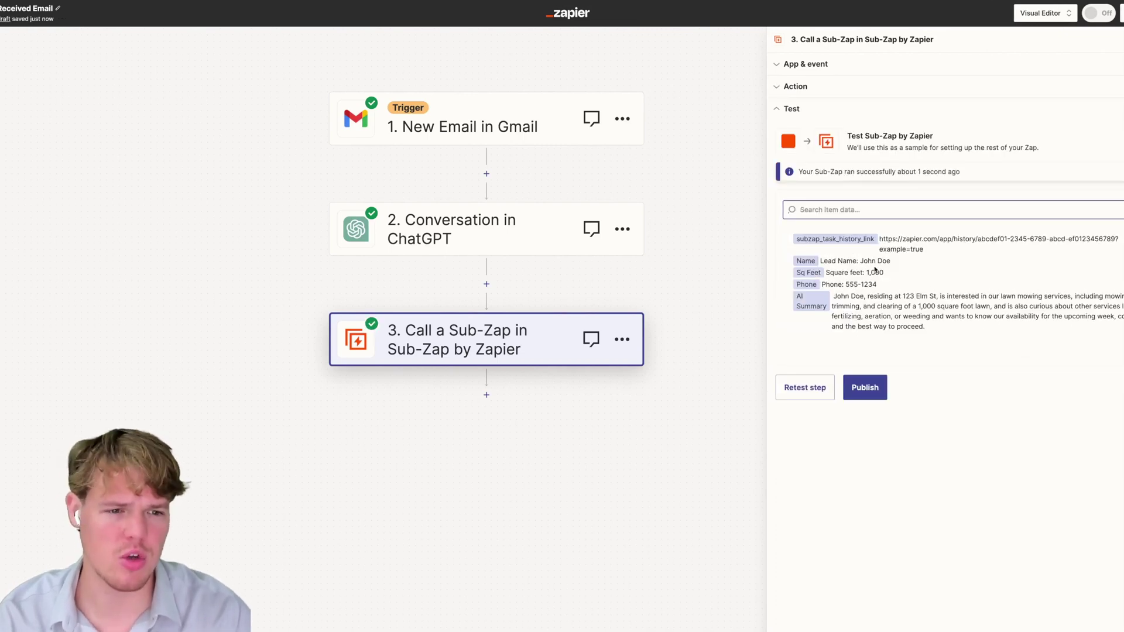
# - Examine the lead name and AI Summary values the Sub-Zap returned in step 3's test output
pyautogui.moveTo(906, 239); pyautogui.dragTo(823, 263)
pyautogui.click(918, 261)
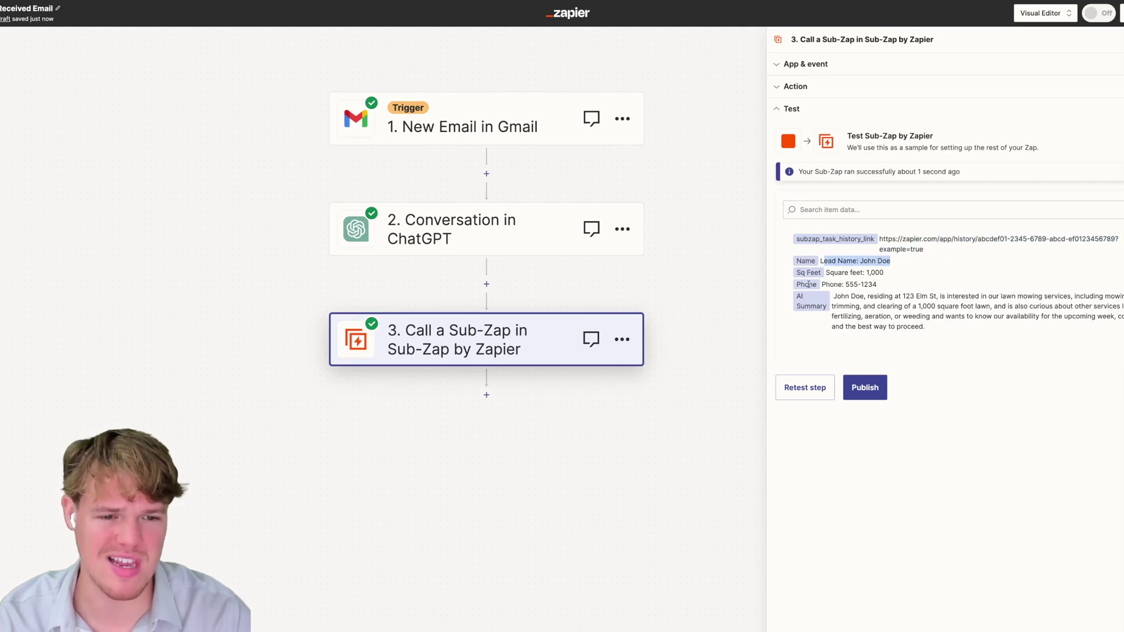
pyautogui.moveTo(927, 327); pyautogui.dragTo(833, 297)
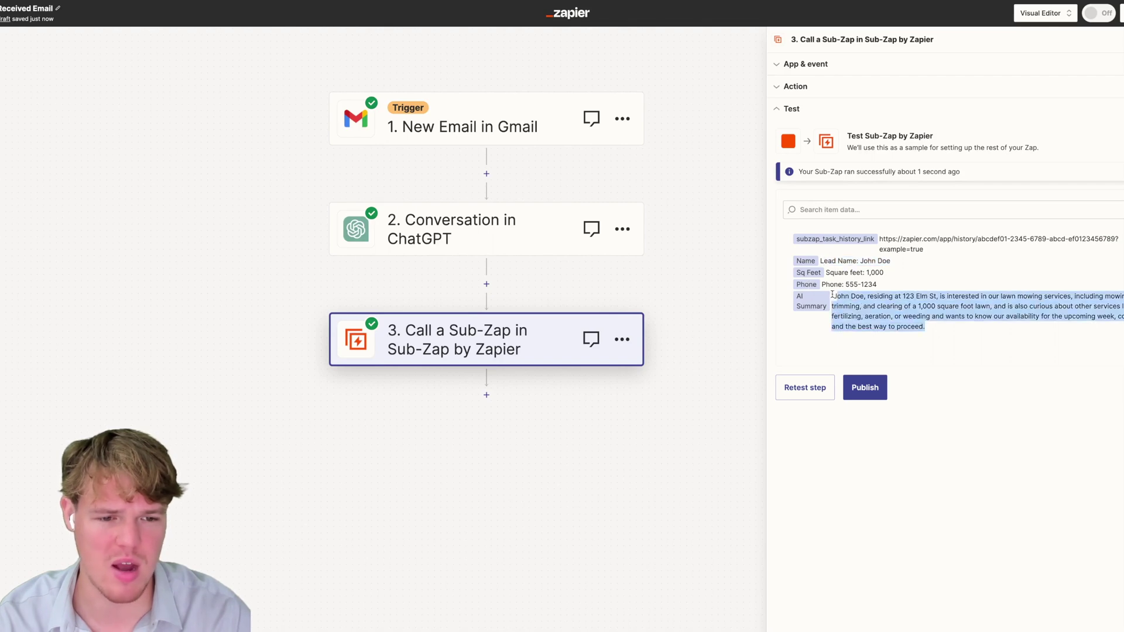
pyautogui.click(829, 298)
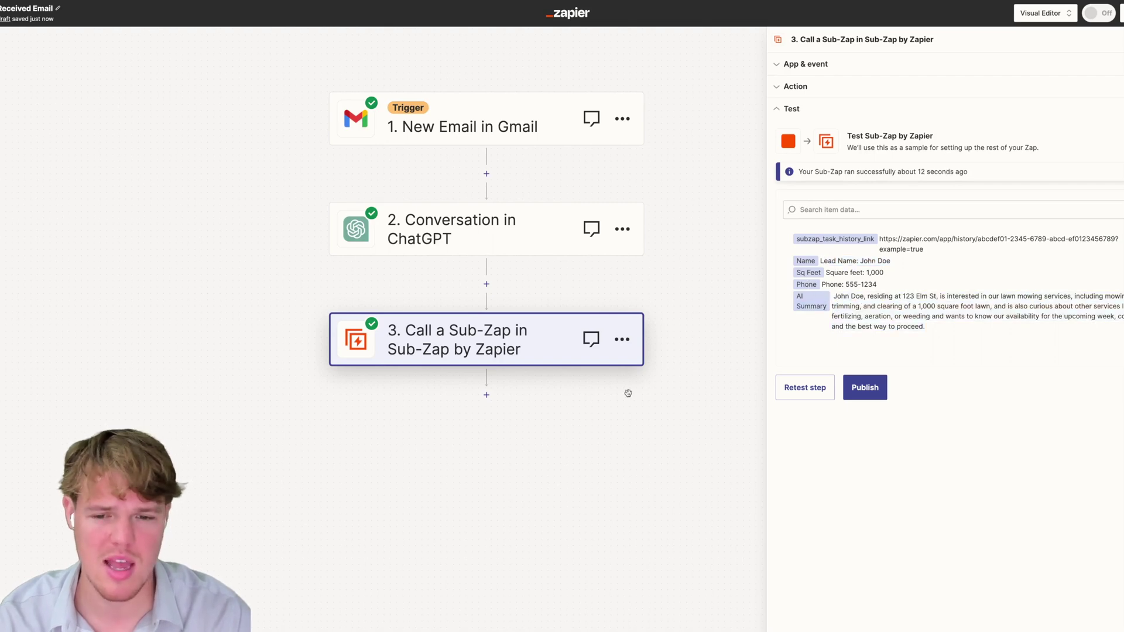
# - Add an empty action step after the Call a Sub-Zap step without choosing an app for it
pyautogui.click(552, 373)
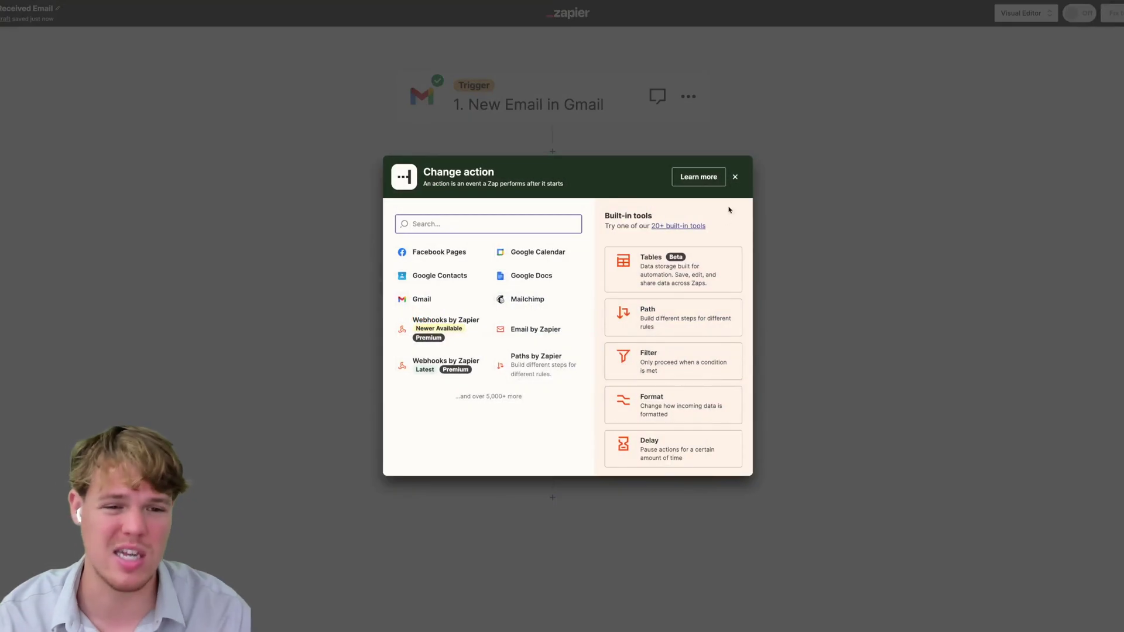
pyautogui.click(735, 177)
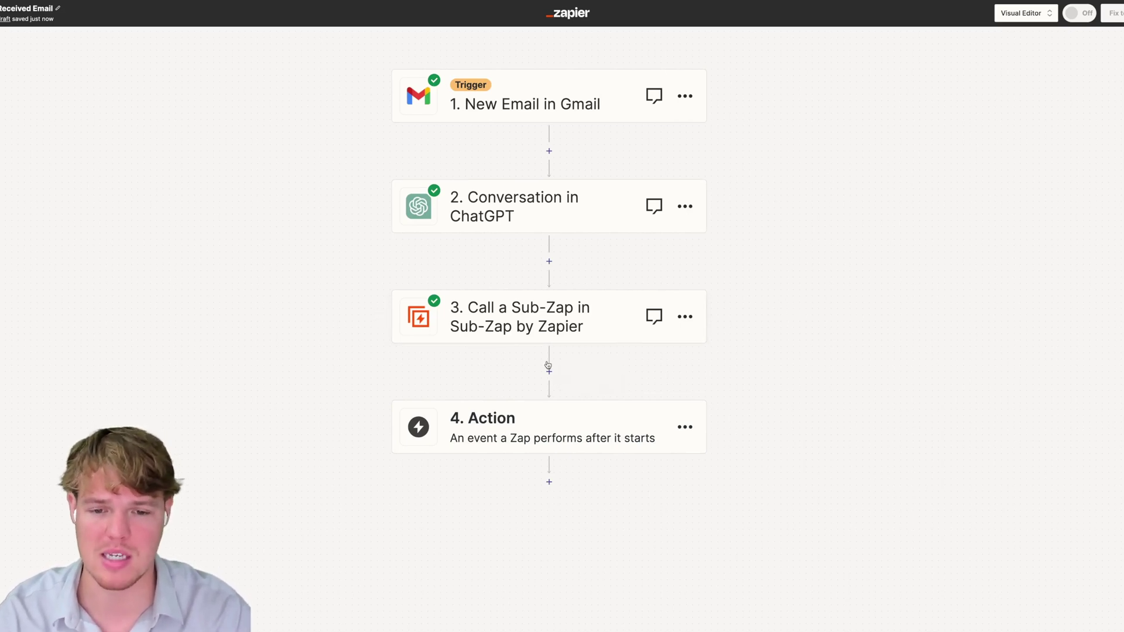
# - Reopen step 3, keep Call a Sub-Zap as its event, and open the list of available Sub-Zaps
pyautogui.click(667, 331)
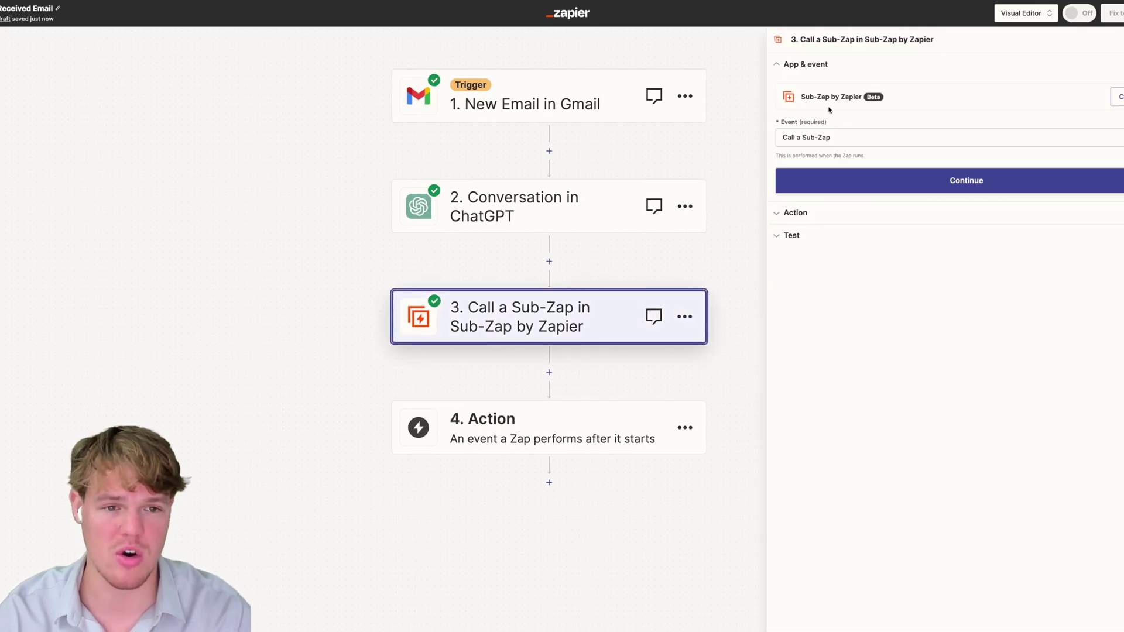
pyautogui.click(832, 137)
pyautogui.click(820, 165)
pyautogui.click(838, 179)
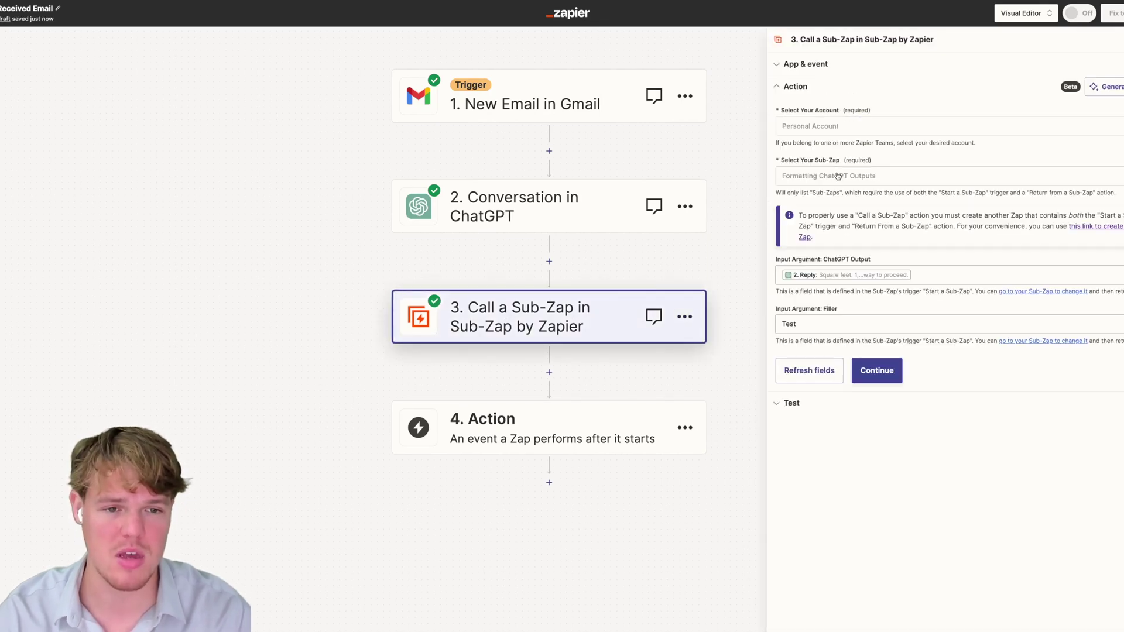
pyautogui.click(872, 178)
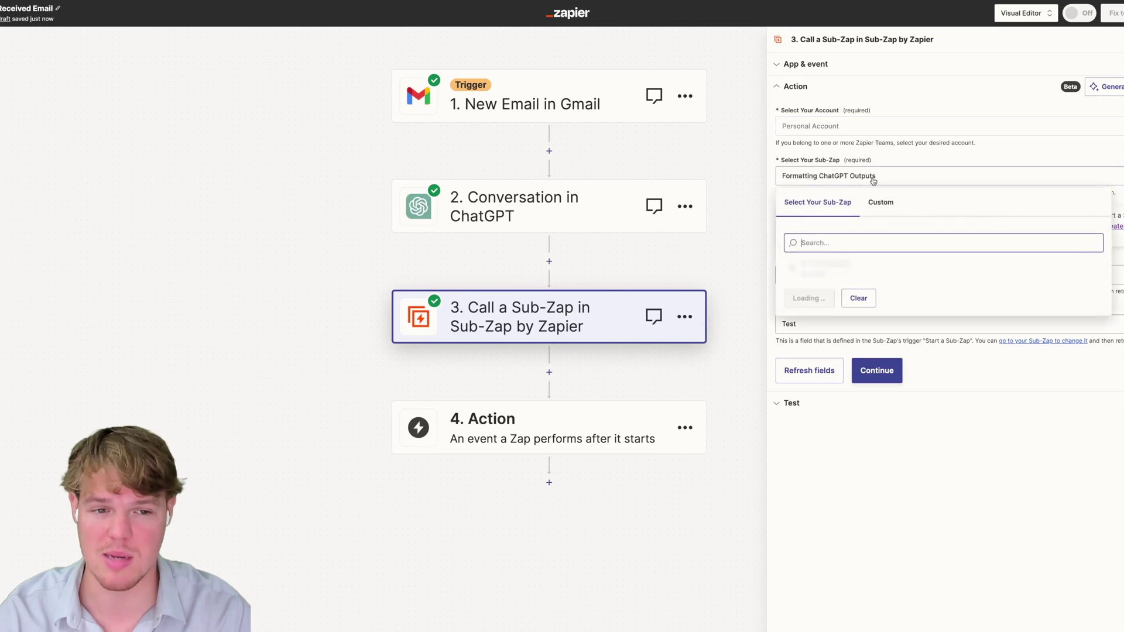